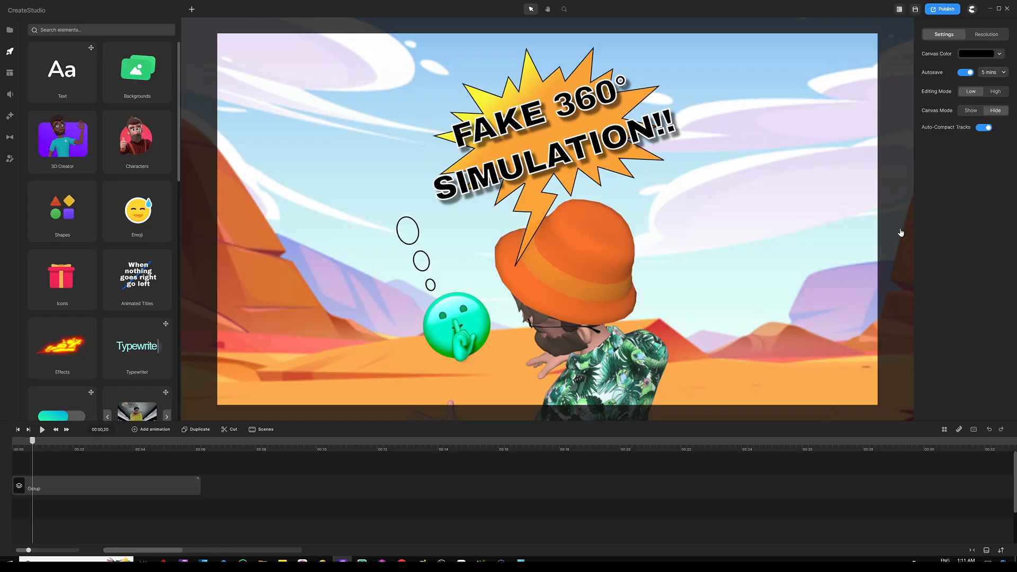
Switch to the Freepik website in the browser and search all assets for "desert illustratrion".
{"action": "key", "text": "alt+Tab"}
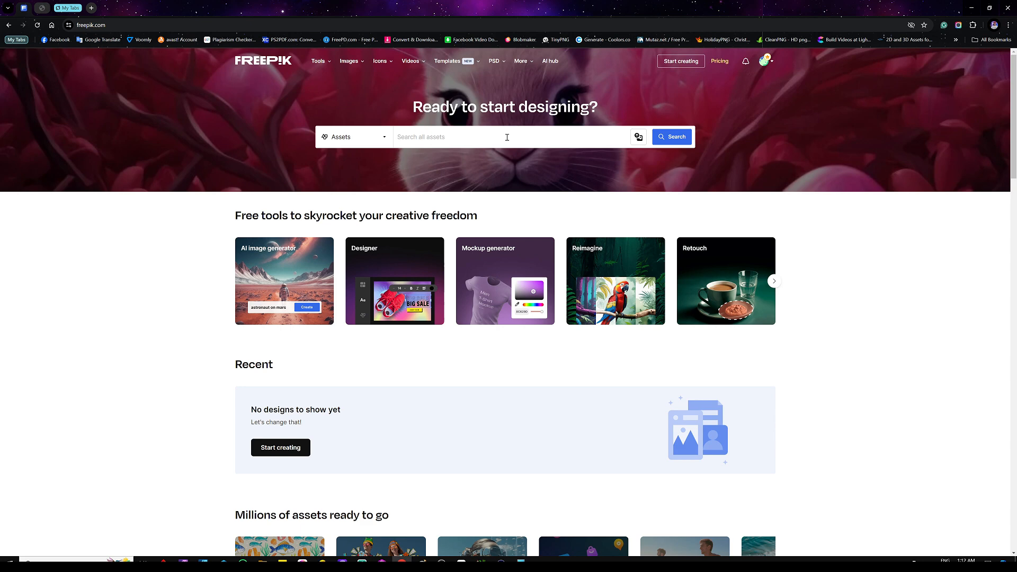
{"action": "type", "text": "desert"}
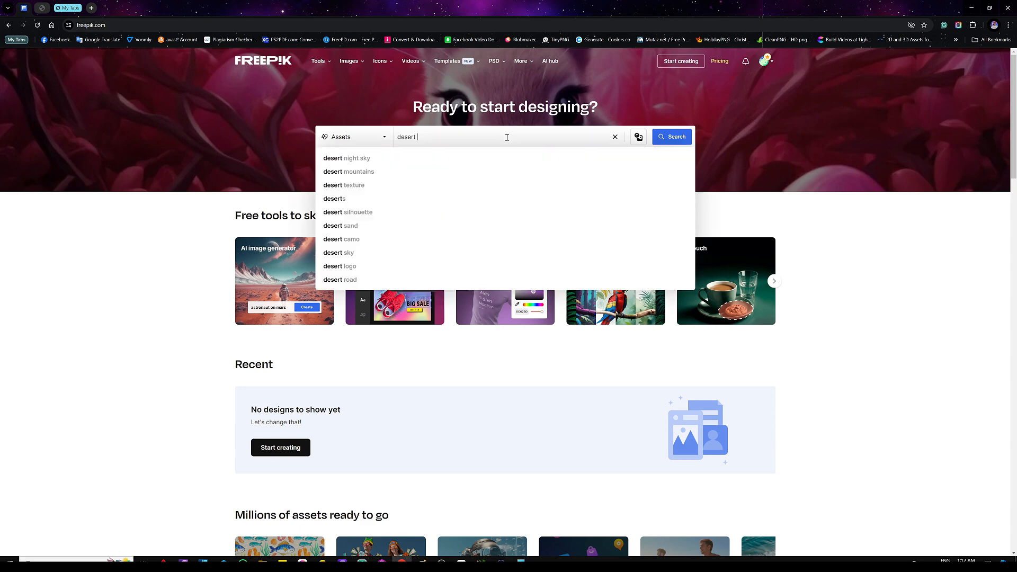
{"action": "type", "text": " illustratrion"}
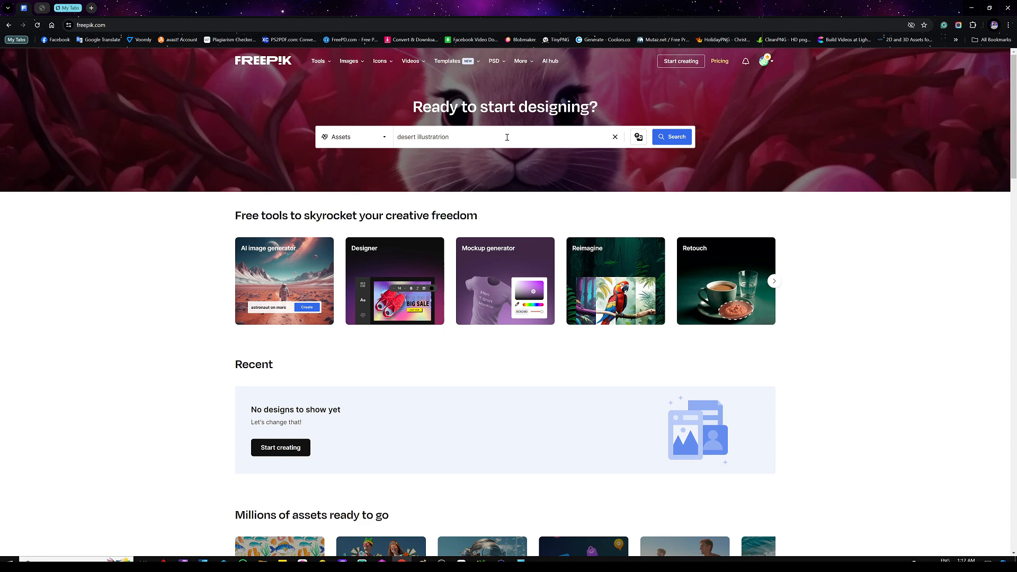
{"action": "key", "text": "Return"}
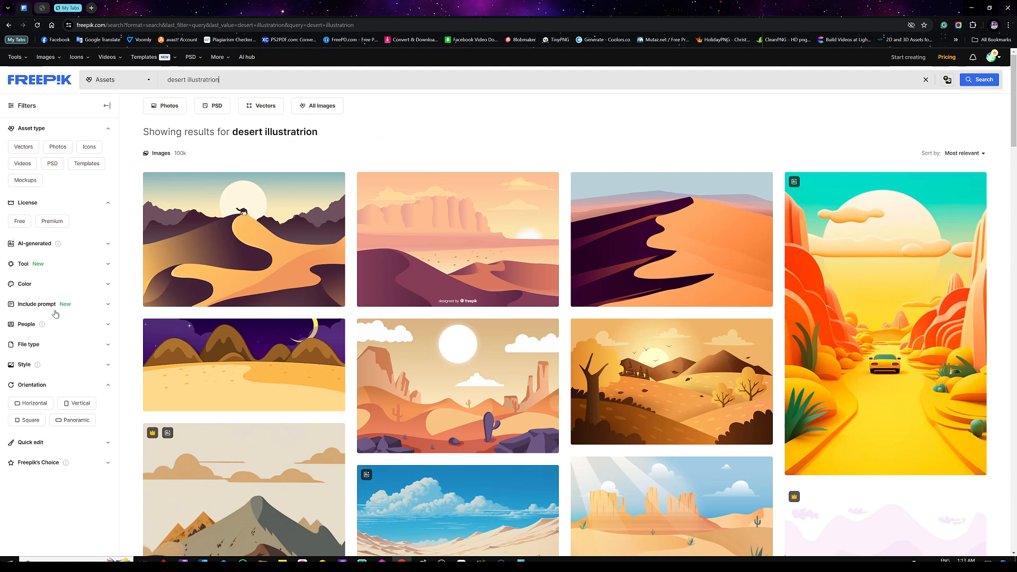
Filter the desert illustration results to Panoramic orientation and the Free license.
{"action": "left_click", "coordinate": [77, 388]}
{"action": "left_click", "coordinate": [75, 388]}
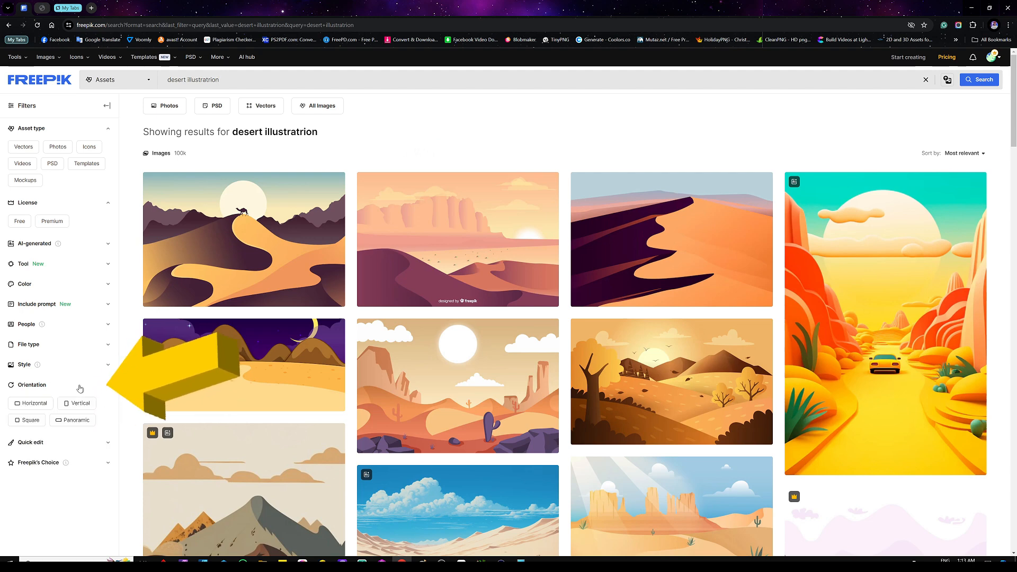
{"action": "left_click", "coordinate": [77, 421]}
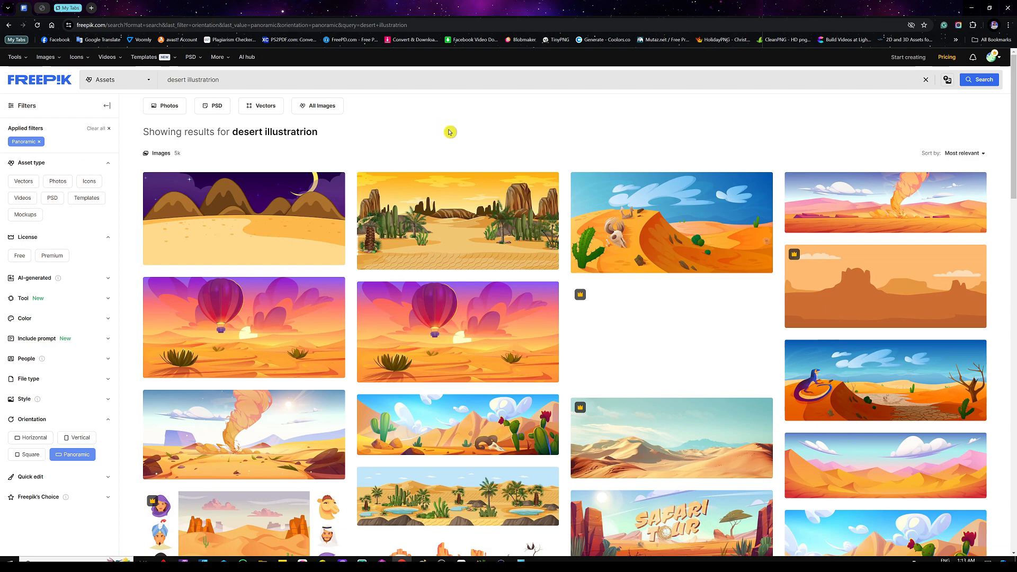
{"action": "scroll", "coordinate": [478, 205], "scroll_direction": "down", "scroll_amount": 2}
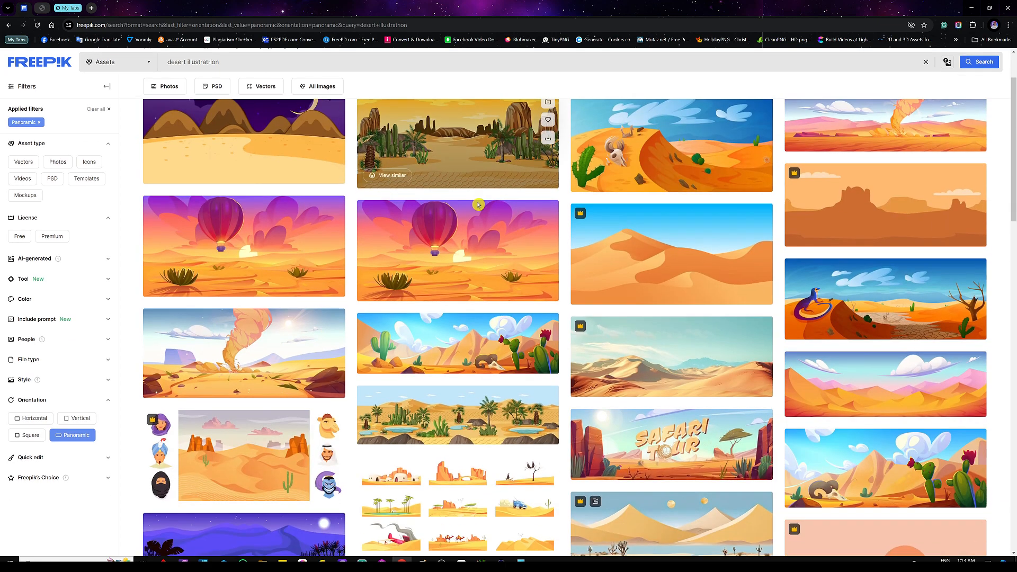
{"action": "scroll", "coordinate": [478, 205], "scroll_direction": "up", "scroll_amount": 2}
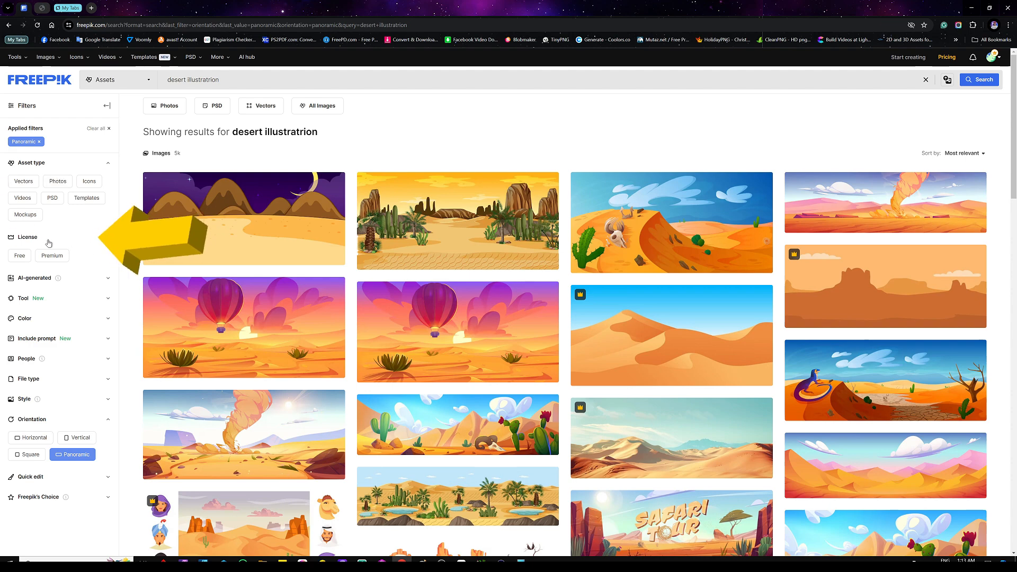
{"action": "left_click", "coordinate": [19, 256]}
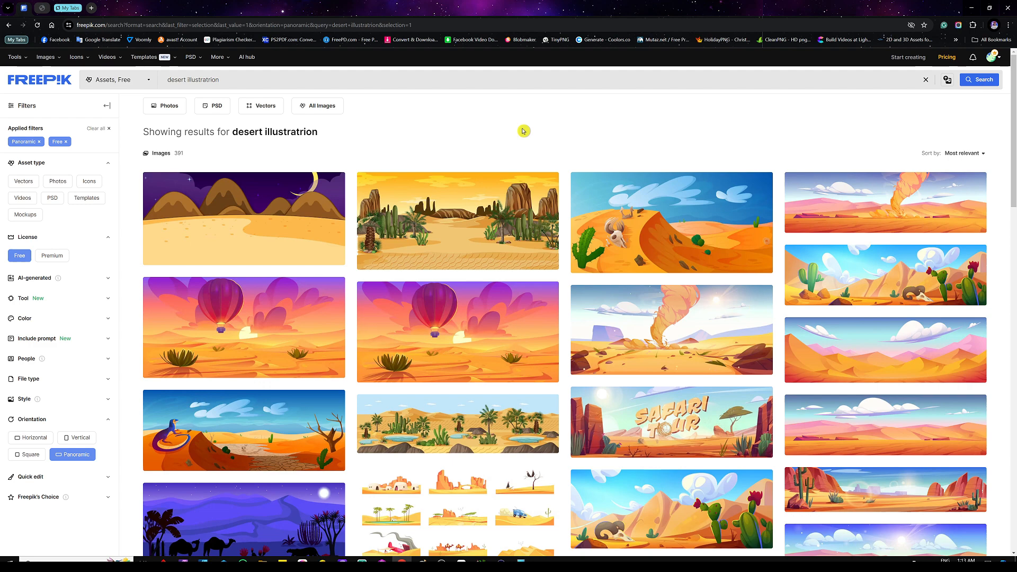
{"action": "scroll", "coordinate": [452, 154], "scroll_direction": "down", "scroll_amount": 5}
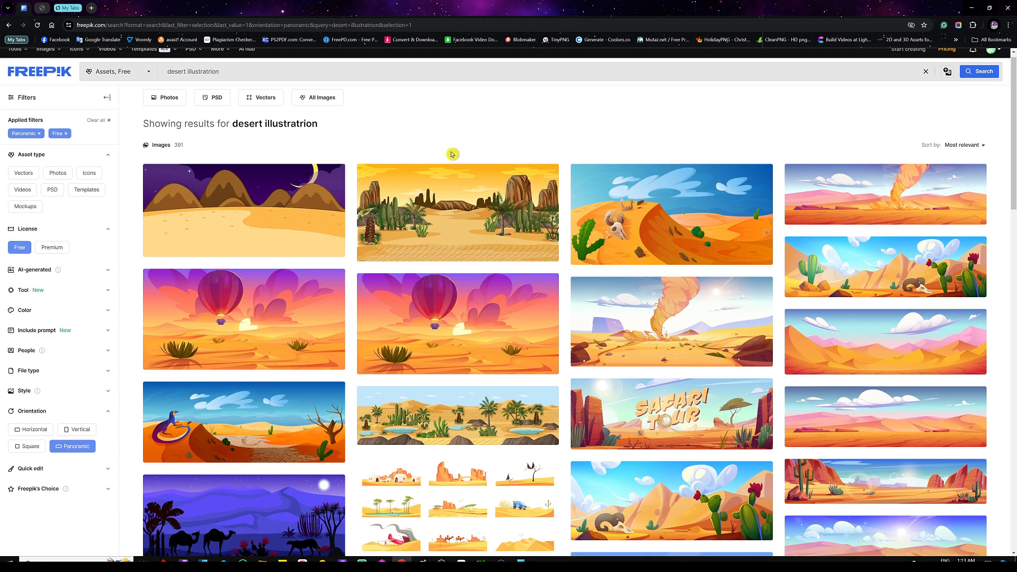
{"action": "scroll", "coordinate": [431, 295], "scroll_direction": "up", "scroll_amount": 5}
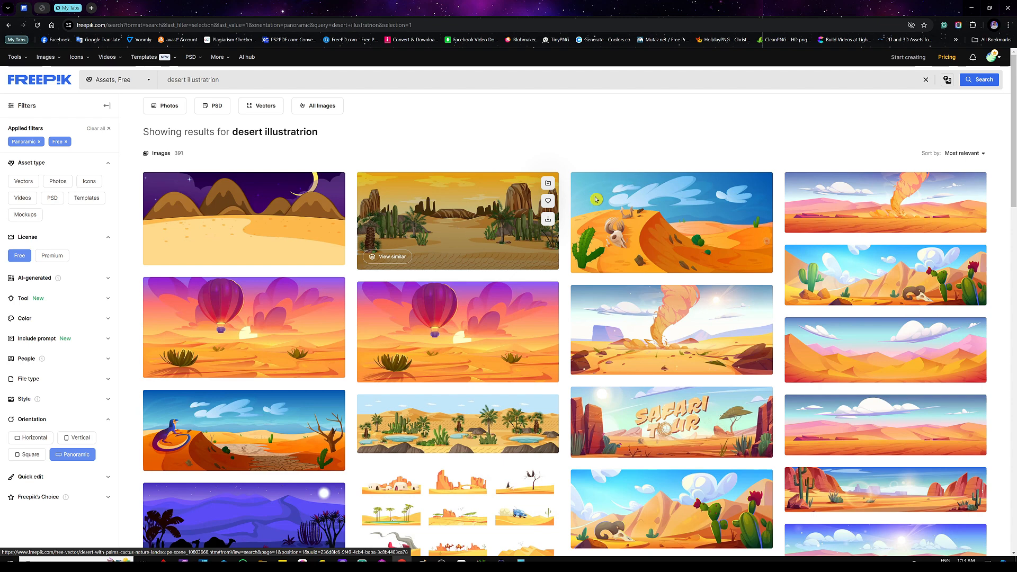
Preview the tornado, sunny hot desert and Sahara desert sand panoramas, closing each preview again.
{"action": "left_click", "coordinate": [873, 196]}
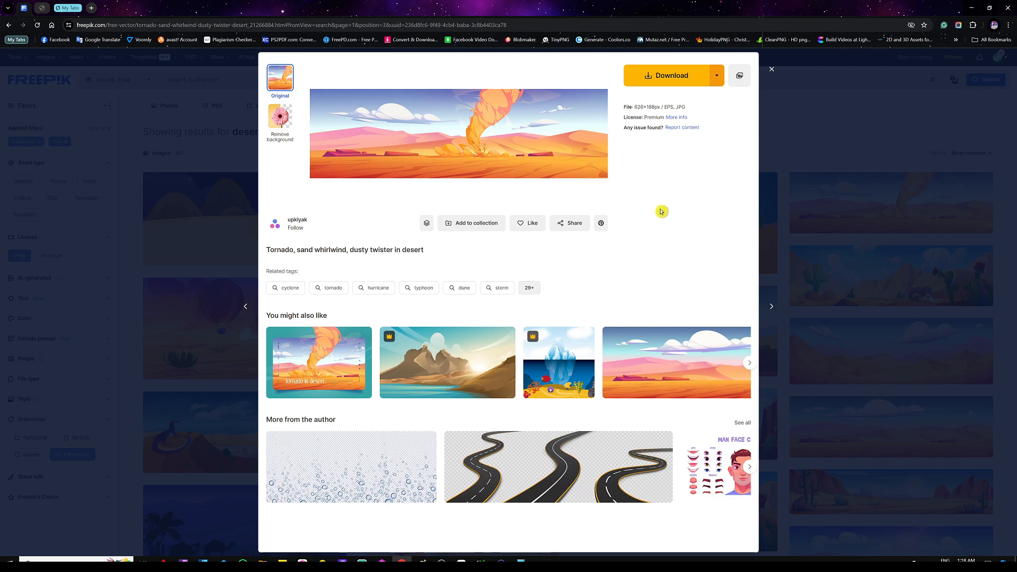
{"action": "left_click", "coordinate": [770, 70]}
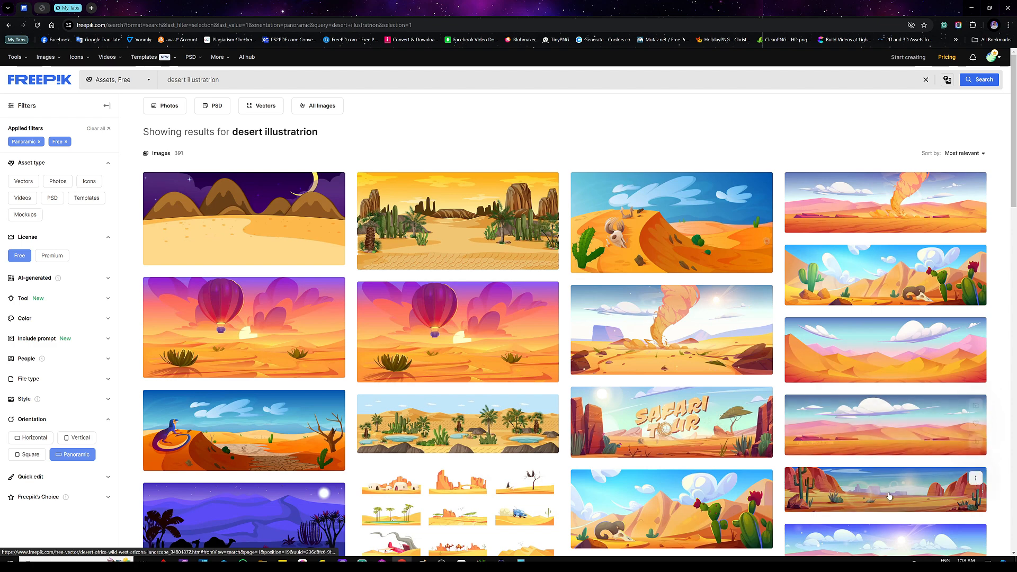
{"action": "scroll", "coordinate": [885, 435], "scroll_direction": "down", "scroll_amount": 2}
{"action": "scroll", "coordinate": [881, 349], "scroll_direction": "up", "scroll_amount": 2}
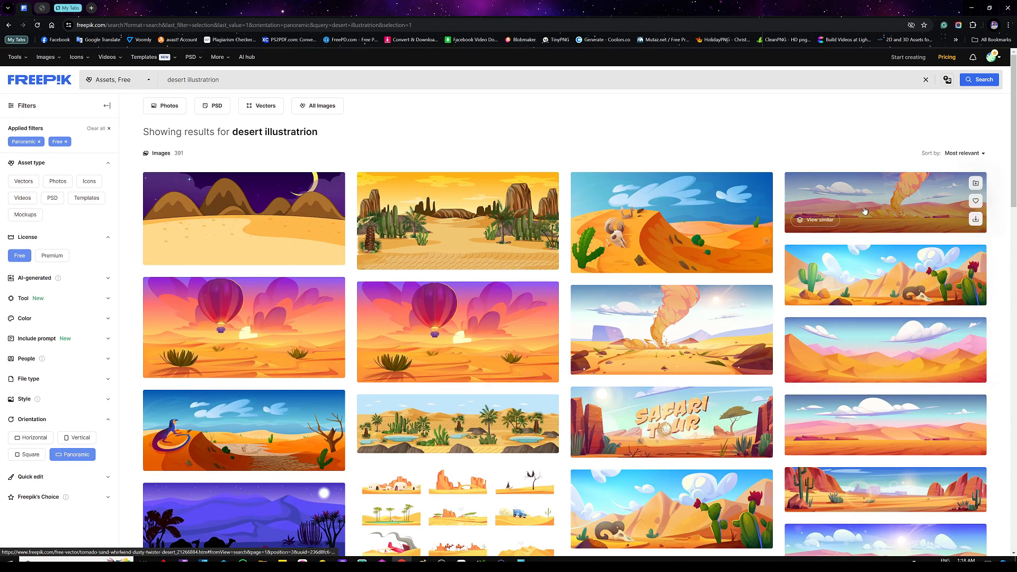
{"action": "scroll", "coordinate": [876, 279], "scroll_direction": "down", "scroll_amount": 2}
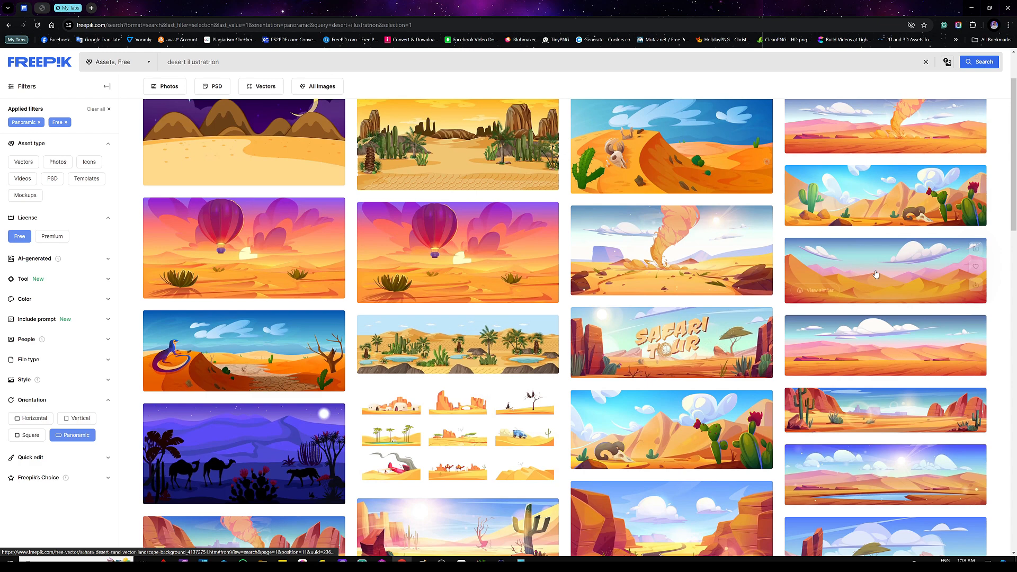
{"action": "left_click", "coordinate": [883, 201]}
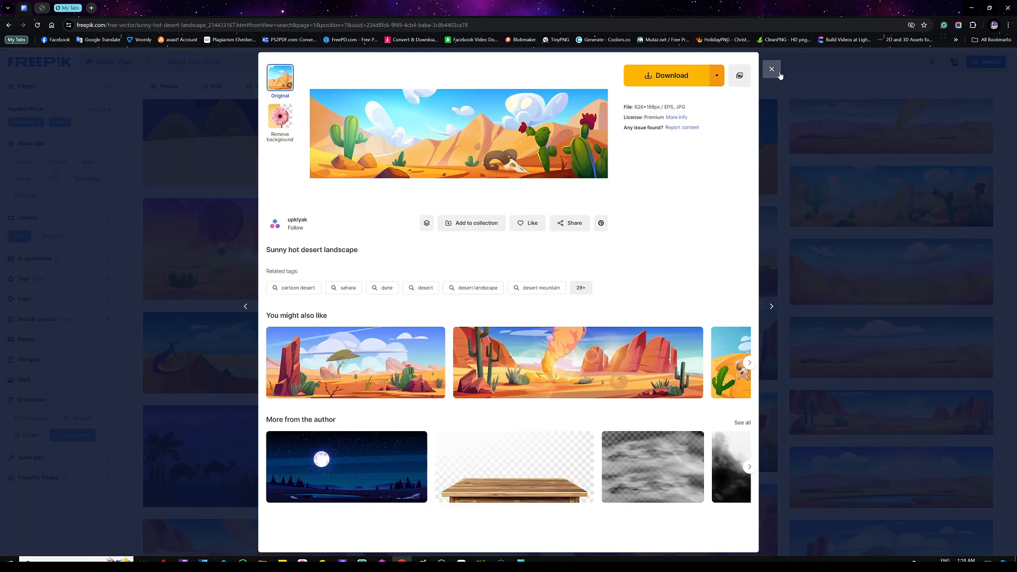
{"action": "left_click", "coordinate": [771, 69]}
{"action": "left_click", "coordinate": [874, 281]}
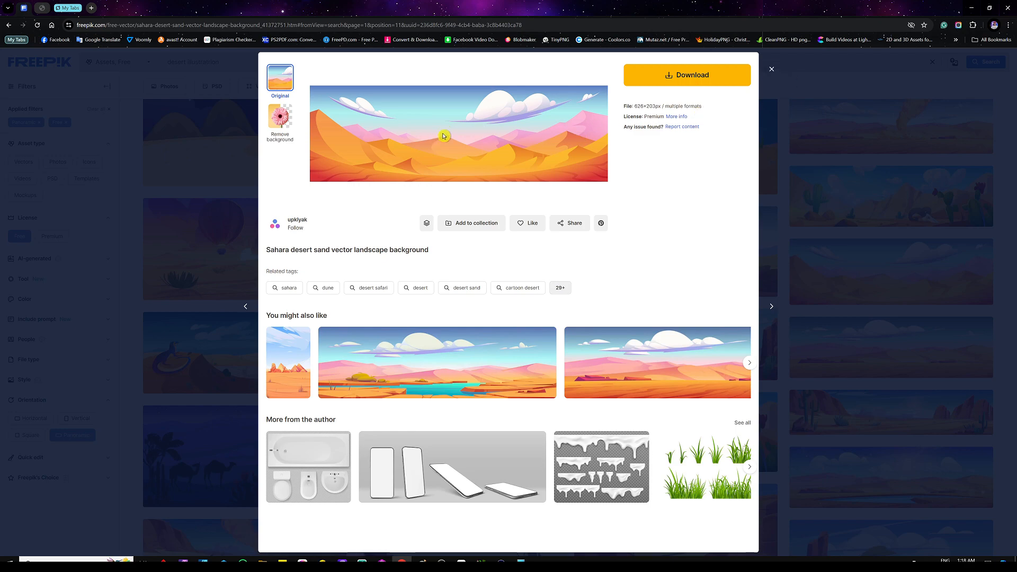
{"action": "left_click", "coordinate": [771, 69]}
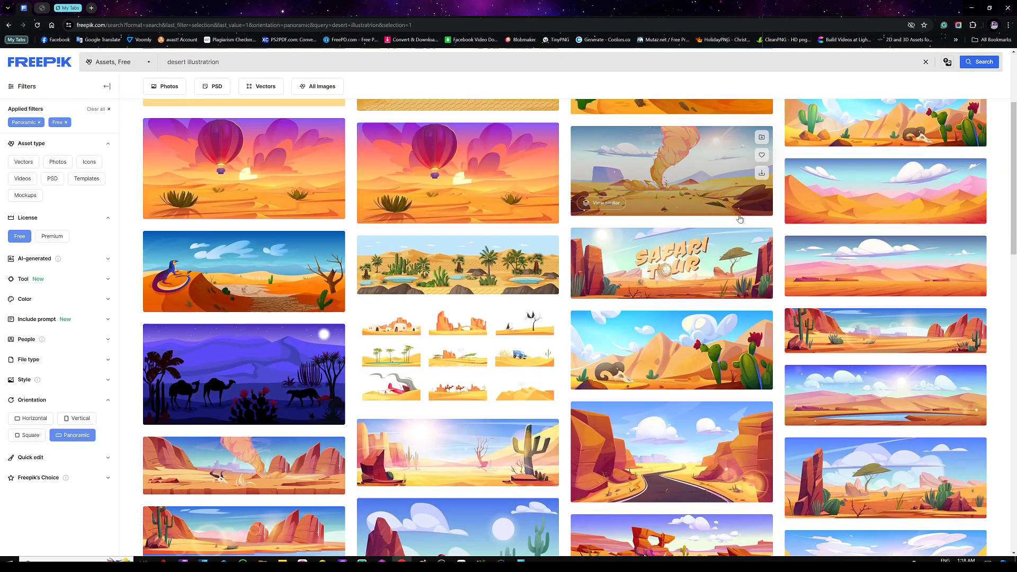
Examine the free panoramic desert illustrations for wide images that could serve as a background.
{"action": "scroll", "coordinate": [739, 219], "scroll_direction": "down", "scroll_amount": 3}
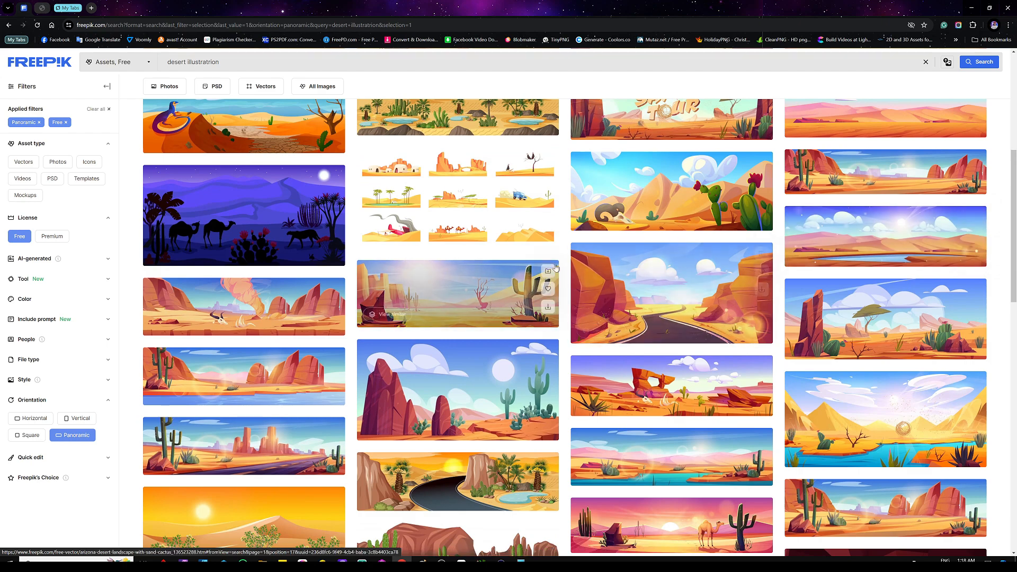
{"action": "scroll", "coordinate": [662, 228], "scroll_direction": "down", "scroll_amount": 2}
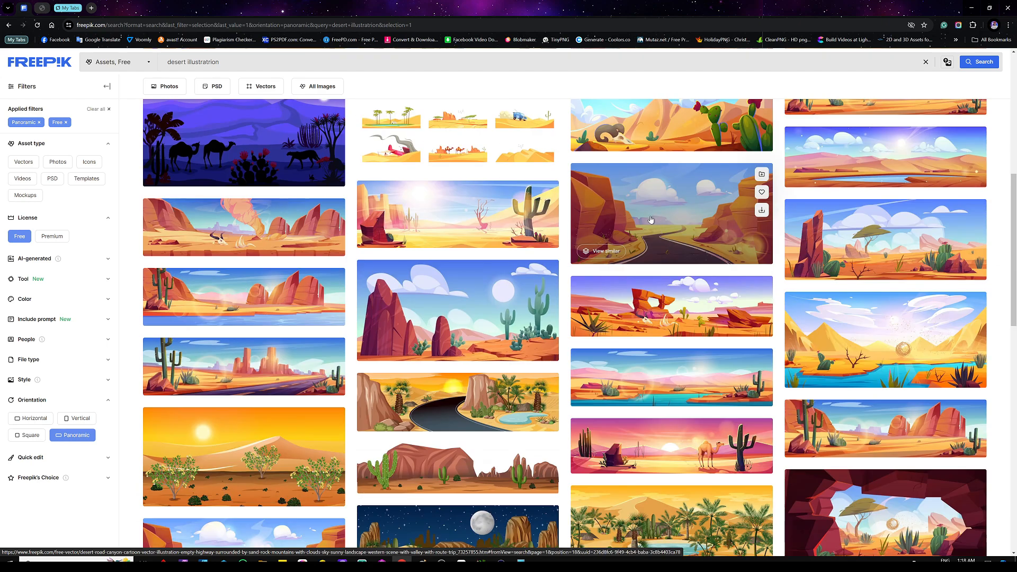
{"action": "scroll", "coordinate": [650, 219], "scroll_direction": "up", "scroll_amount": 7}
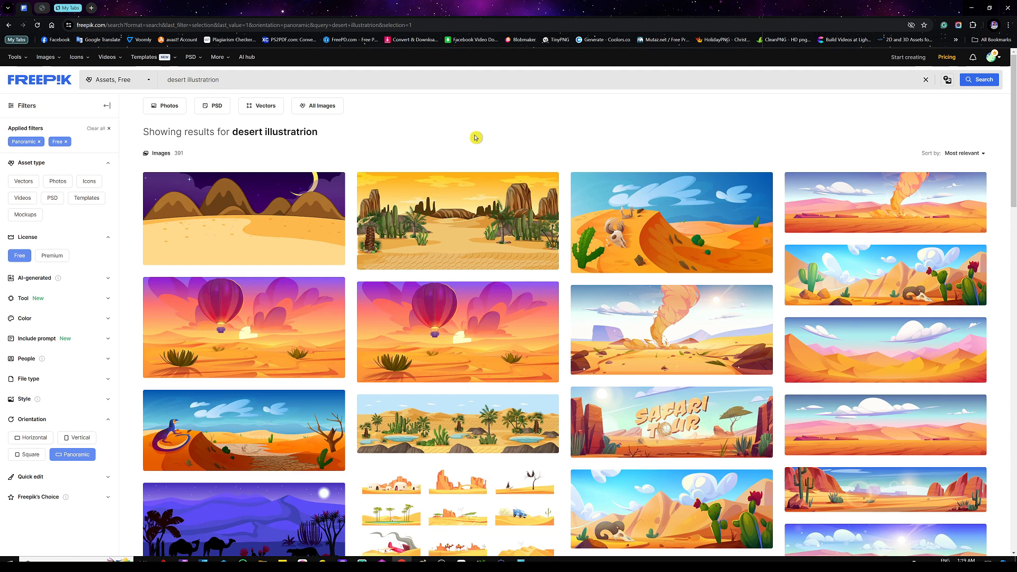
{"action": "scroll", "coordinate": [479, 139], "scroll_direction": "down", "scroll_amount": 2}
{"action": "scroll", "coordinate": [517, 194], "scroll_direction": "down", "scroll_amount": 3}
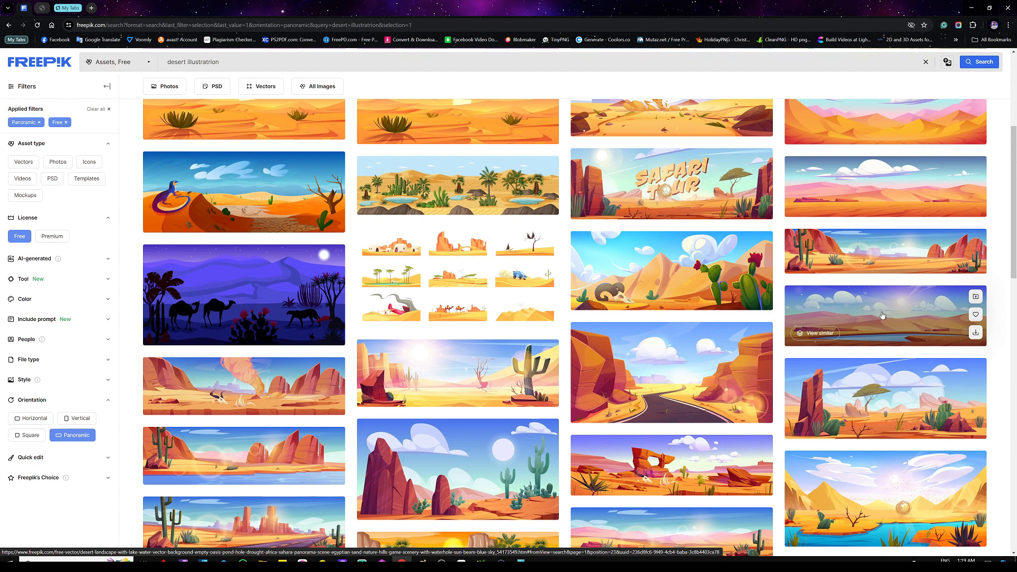
{"action": "scroll", "coordinate": [547, 371], "scroll_direction": "down", "scroll_amount": 3}
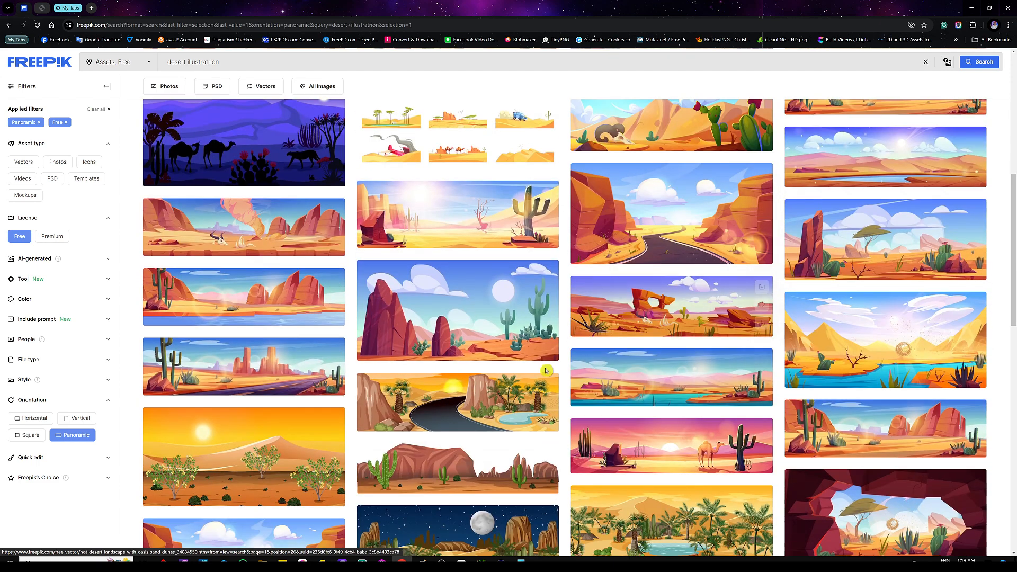
{"action": "scroll", "coordinate": [247, 293], "scroll_direction": "up", "scroll_amount": 1}
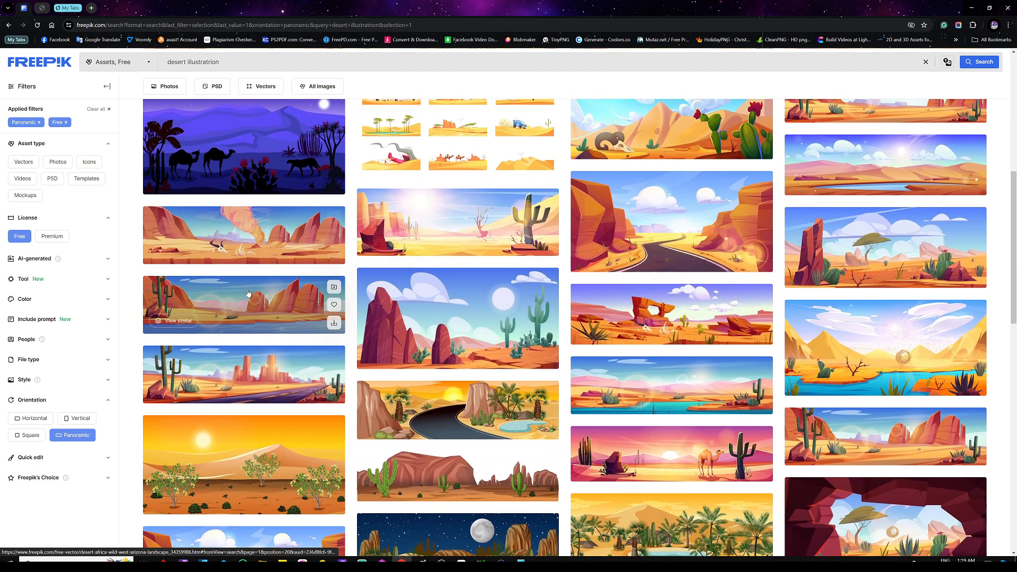
{"action": "scroll", "coordinate": [248, 293], "scroll_direction": "down", "scroll_amount": 1}
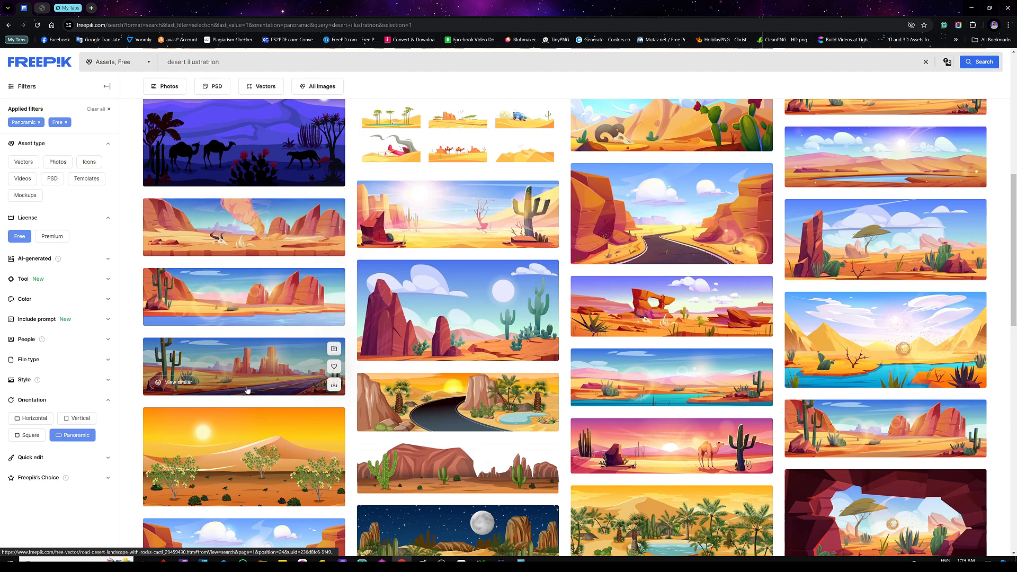
{"action": "scroll", "coordinate": [247, 389], "scroll_direction": "down", "scroll_amount": 2}
{"action": "scroll", "coordinate": [259, 371], "scroll_direction": "up", "scroll_amount": 10}
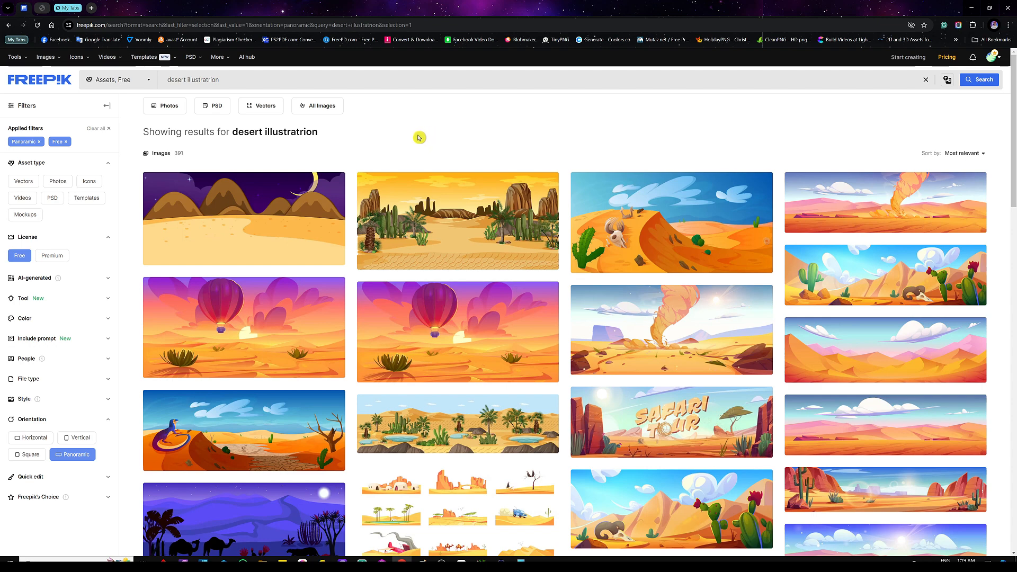
Switch back to CreateStudio and delete the existing group from the timeline.
{"action": "key", "text": "alt+Tab"}
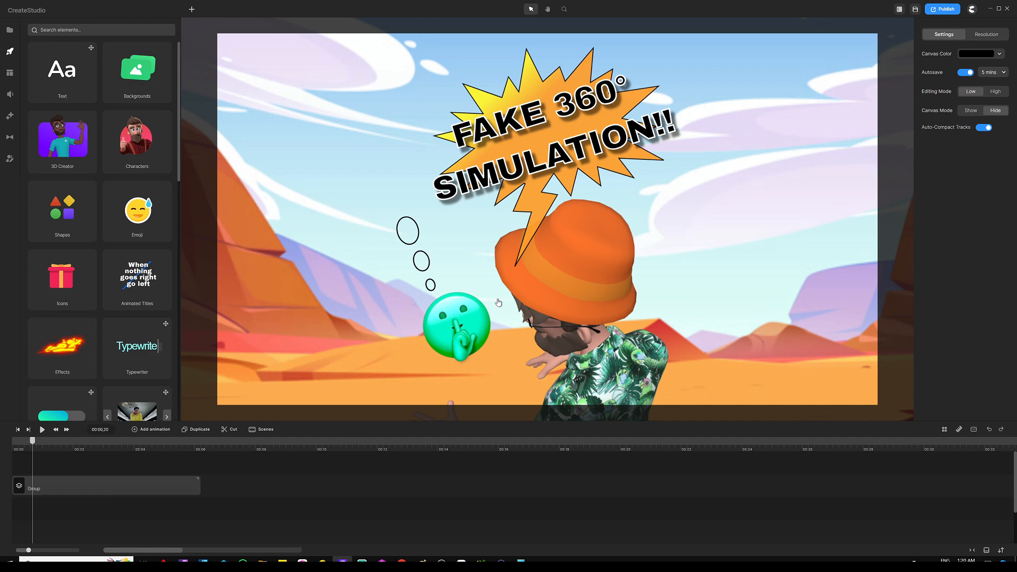
{"action": "left_click", "coordinate": [165, 491]}
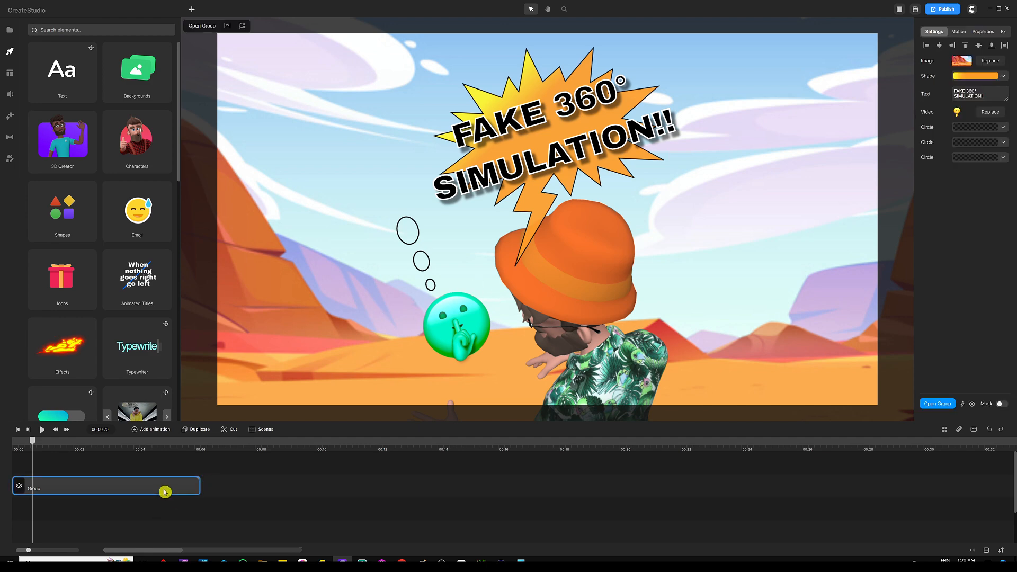
{"action": "key", "text": "Delete"}
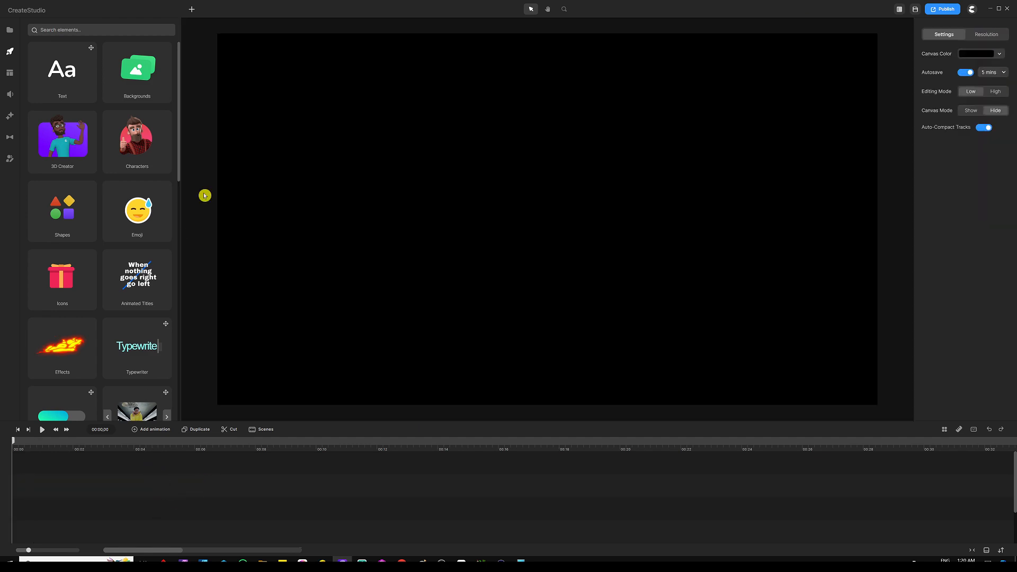
Add the desert panorama from the project's media to the canvas and deselect it.
{"action": "left_click", "coordinate": [10, 30]}
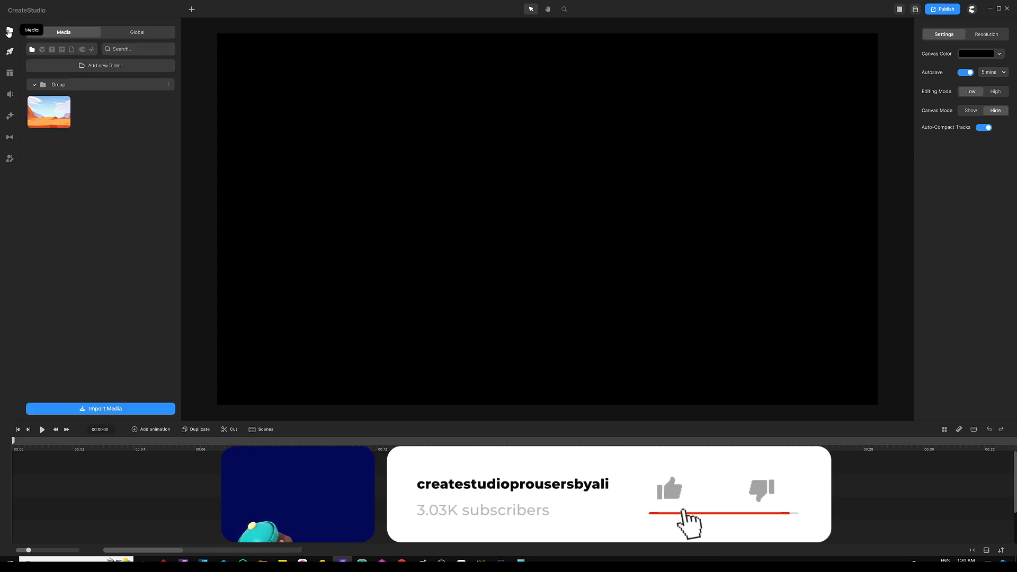
{"action": "left_click_drag", "start_coordinate": [48, 112], "coordinate": [456, 144]}
{"action": "scroll", "coordinate": [523, 150], "scroll_direction": "down", "scroll_amount": 3}
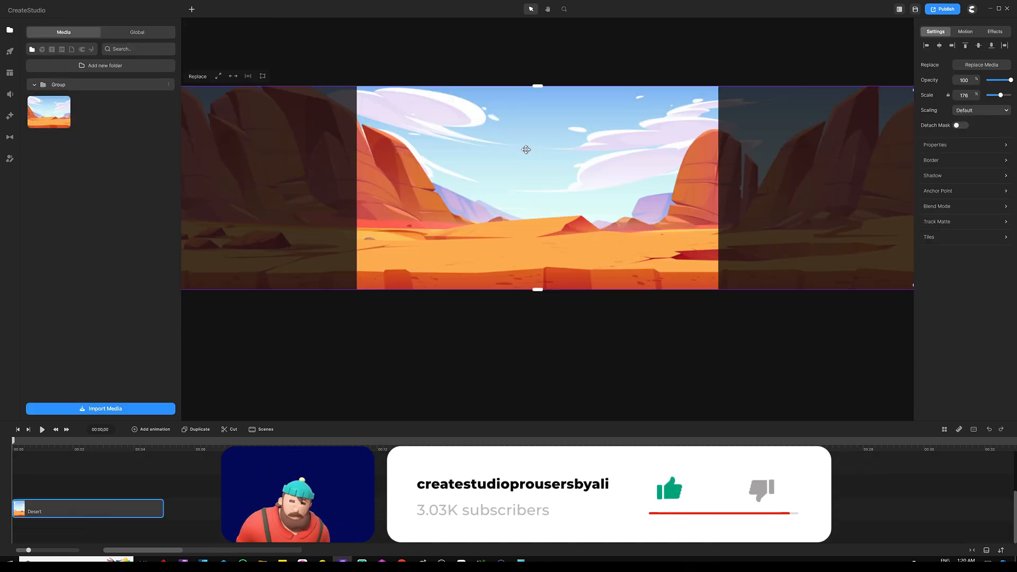
{"action": "scroll", "coordinate": [523, 150], "scroll_direction": "down", "scroll_amount": 2}
{"action": "left_click", "coordinate": [533, 284]}
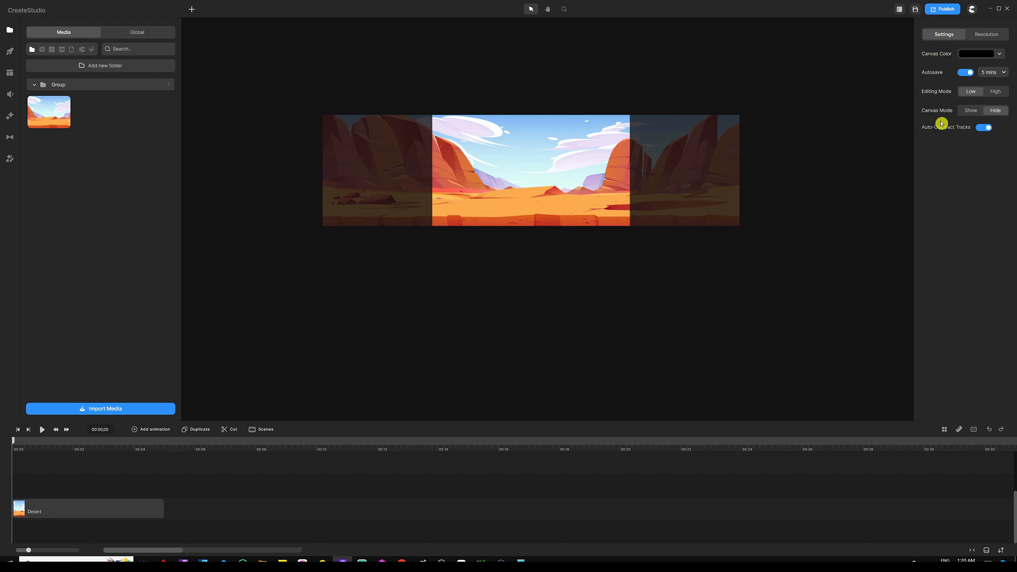
Set the canvas mode to Show and move the desert panorama left until its right edge meets the canvas's right edge.
{"action": "left_click", "coordinate": [970, 110]}
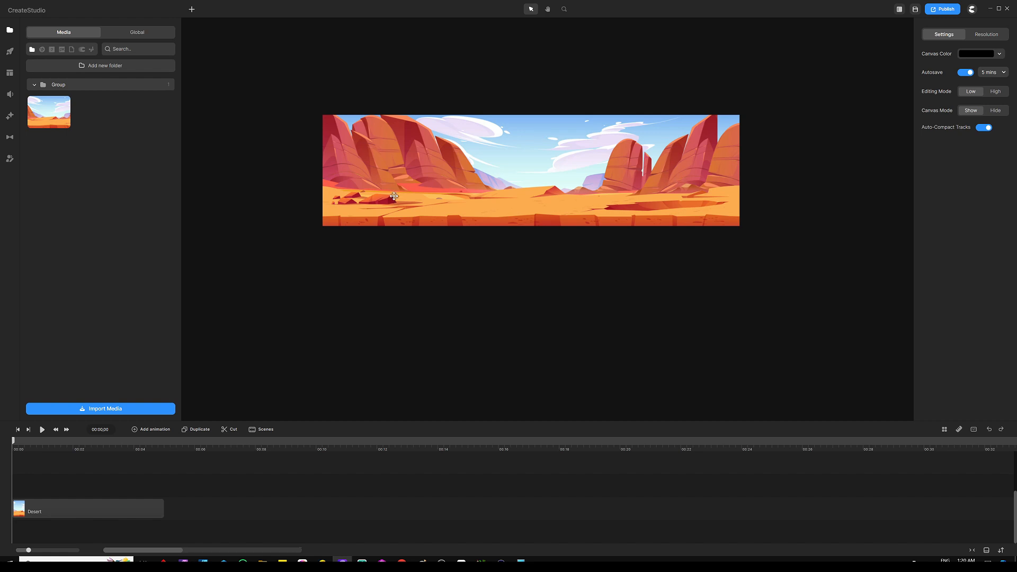
{"action": "left_click", "coordinate": [552, 154]}
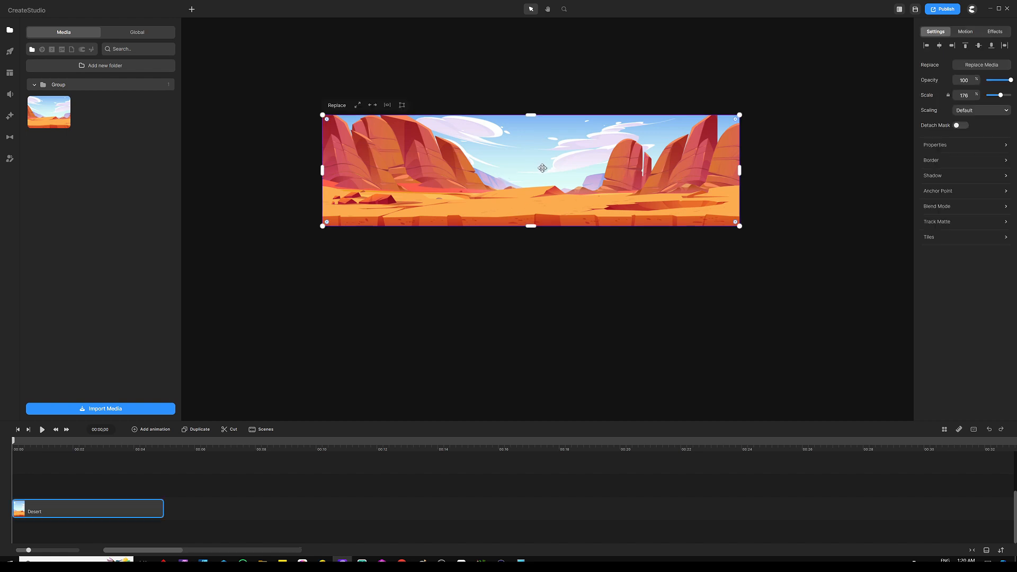
{"action": "left_click_drag", "start_coordinate": [623, 171], "coordinate": [514, 169]}
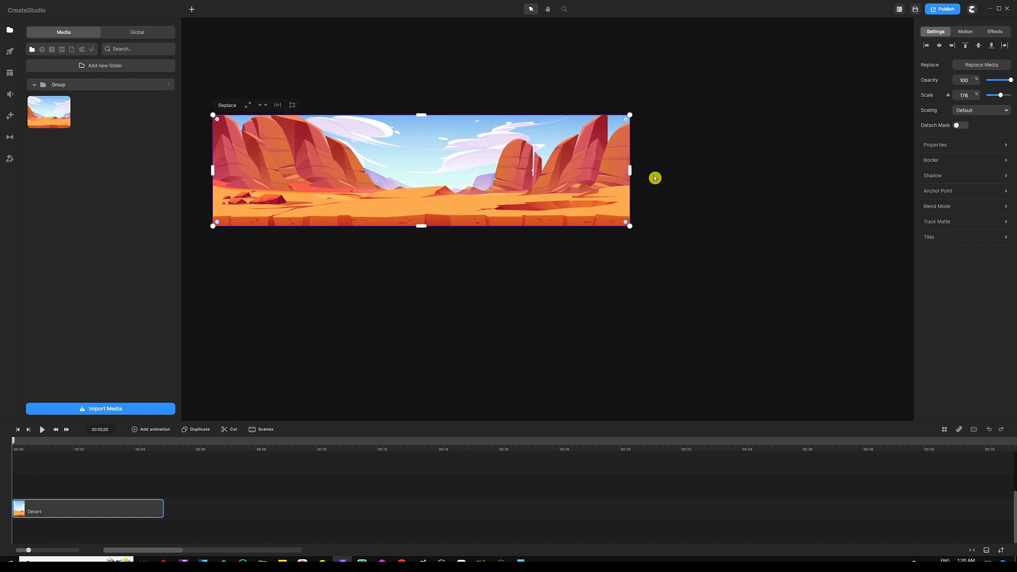
Duplicate the aligned desert panorama and flip the copy horizontally.
{"action": "left_click_drag", "start_coordinate": [608, 163], "coordinate": [601, 163]}
{"action": "left_click_drag", "start_coordinate": [605, 163], "coordinate": [608, 163]}
{"action": "key", "text": "ctrl+d"}
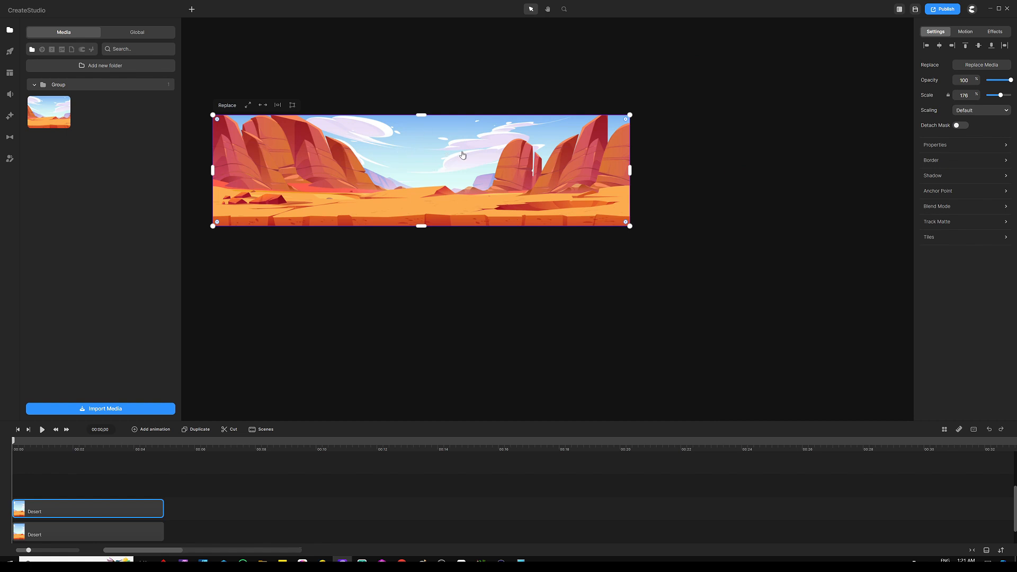
{"action": "left_click", "coordinate": [937, 148]}
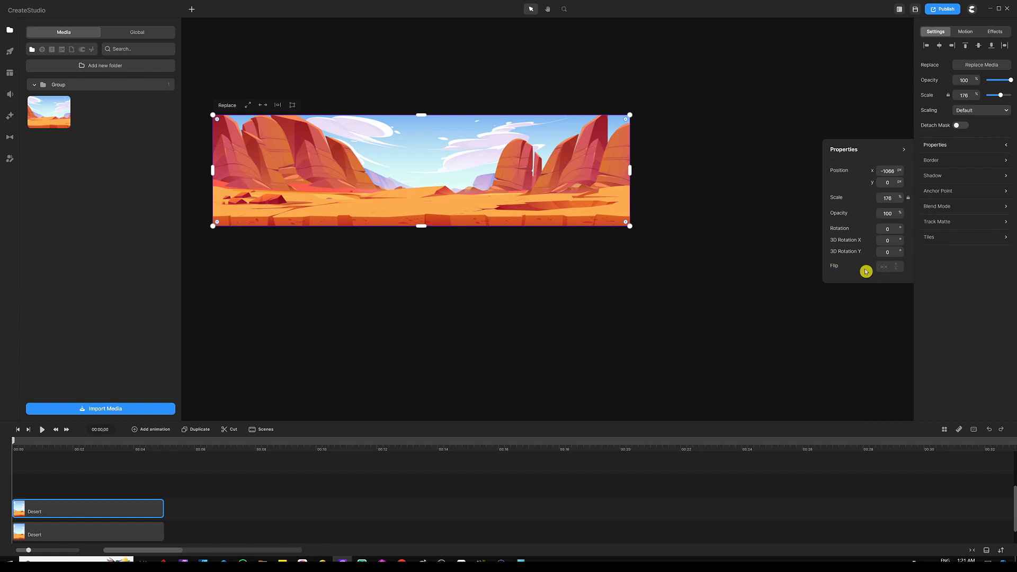
{"action": "left_click", "coordinate": [883, 272]}
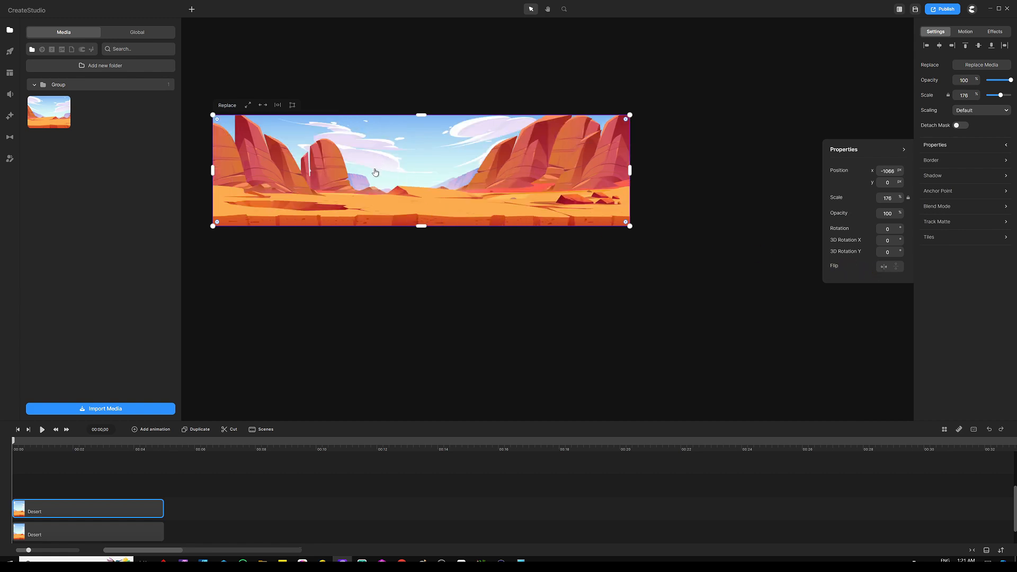
Move the flipped panorama right until its left edge meets the original's right edge, and deselect it.
{"action": "left_click_drag", "start_coordinate": [362, 169], "coordinate": [660, 189]}
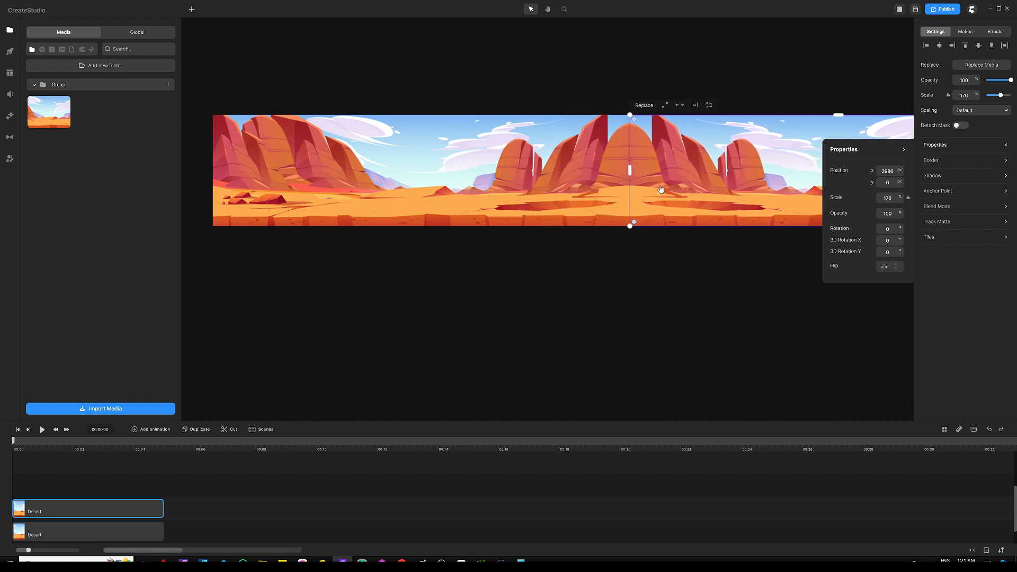
{"action": "left_click", "coordinate": [657, 242]}
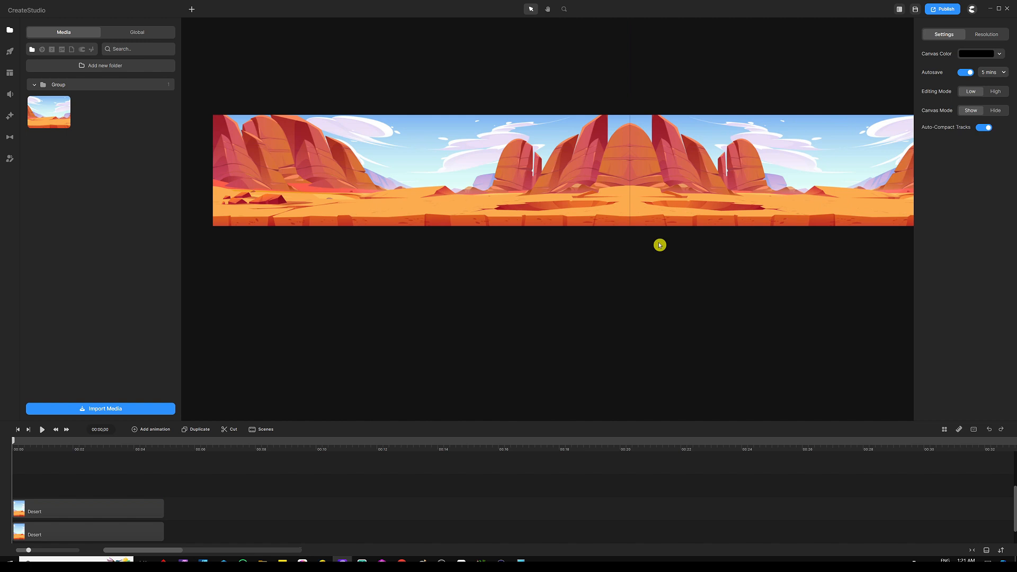
{"action": "left_click", "coordinate": [656, 184]}
{"action": "left_click", "coordinate": [609, 247]}
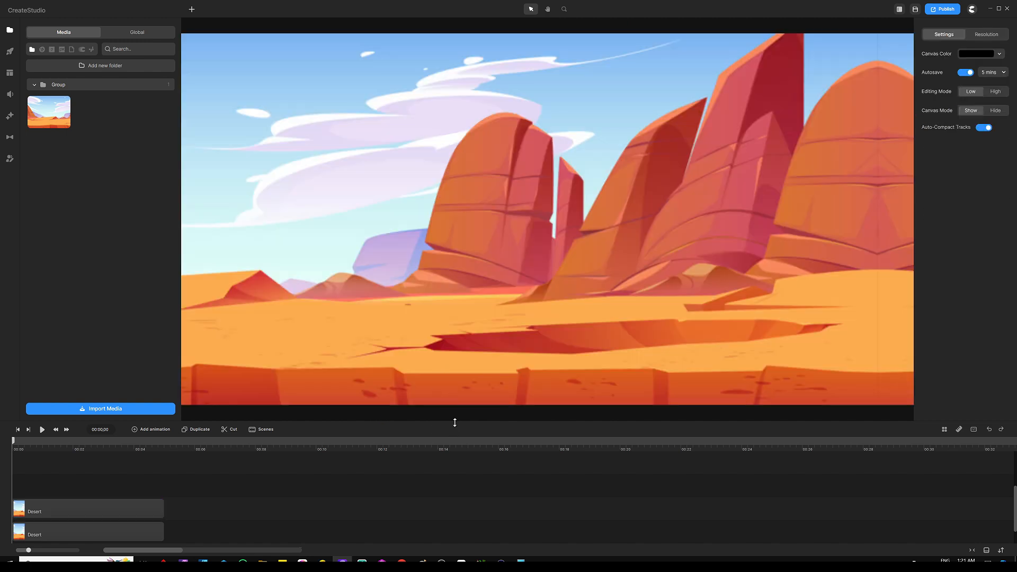
Set the canvas mode to Hide and enlarge the timeline area.
{"action": "left_click_drag", "start_coordinate": [454, 422], "coordinate": [461, 380]}
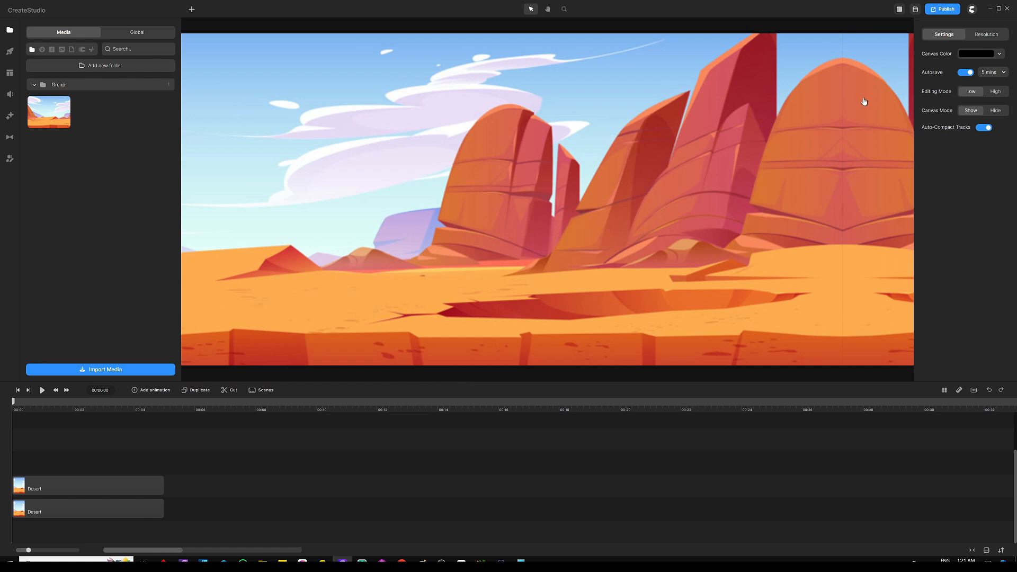
{"action": "left_click", "coordinate": [995, 110]}
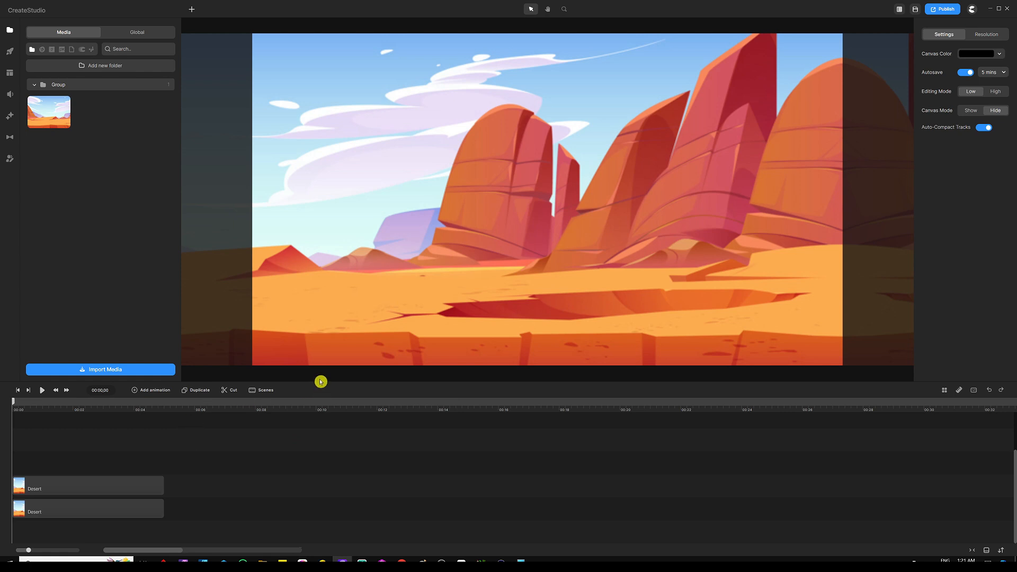
{"action": "left_click_drag", "start_coordinate": [321, 381], "coordinate": [324, 356]}
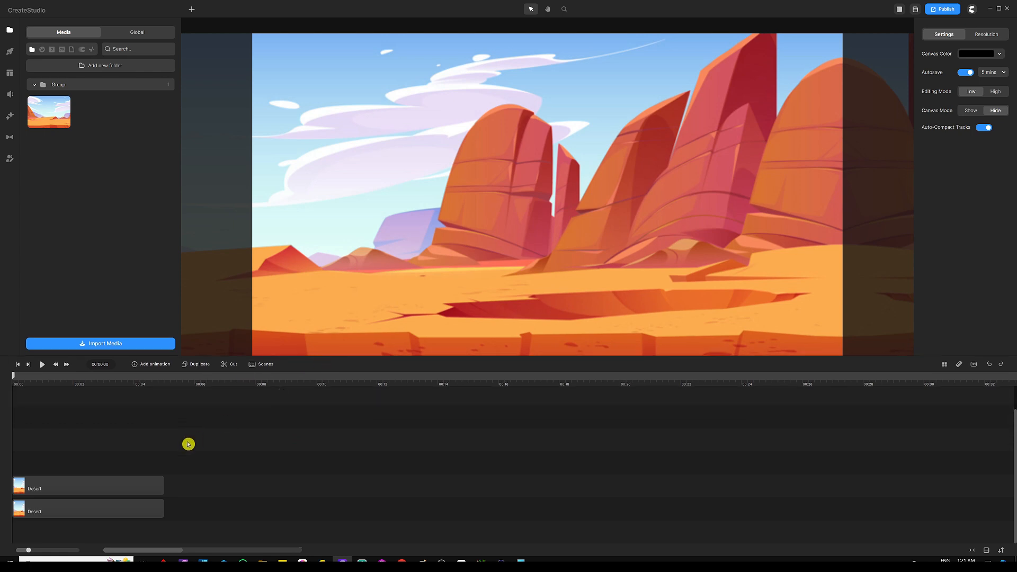
Extend both Desert clips to about 20 seconds on the timeline and combine them into one group.
{"action": "left_click_drag", "start_coordinate": [209, 404], "coordinate": [139, 456]}
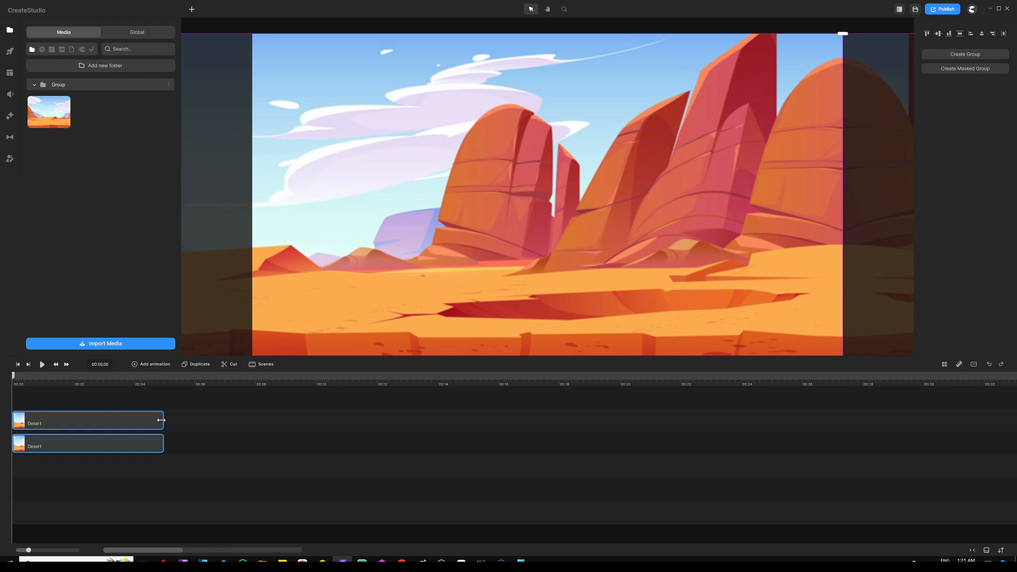
{"action": "left_click_drag", "start_coordinate": [161, 421], "coordinate": [625, 417]}
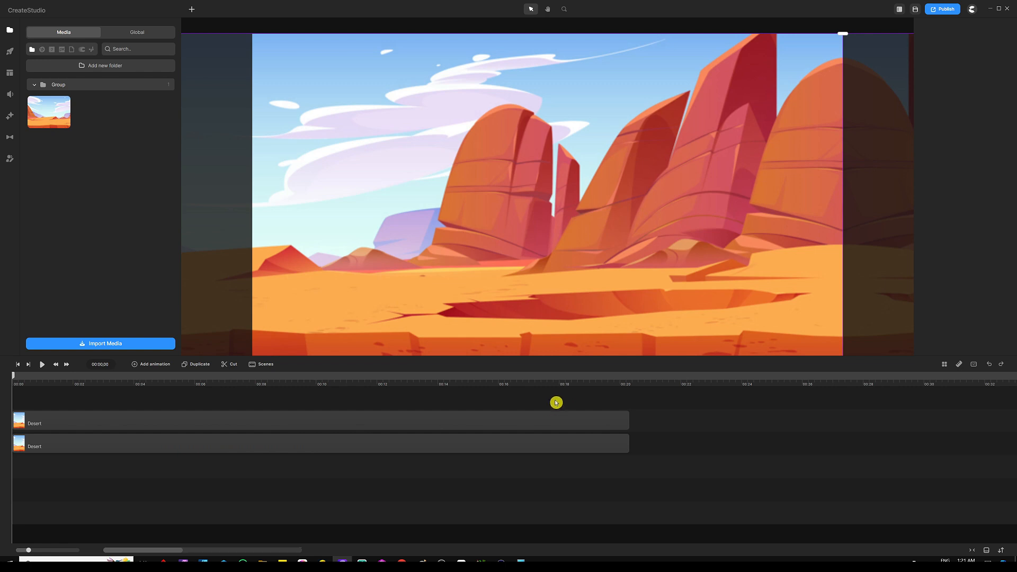
{"action": "left_click_drag", "start_coordinate": [560, 392], "coordinate": [470, 473]}
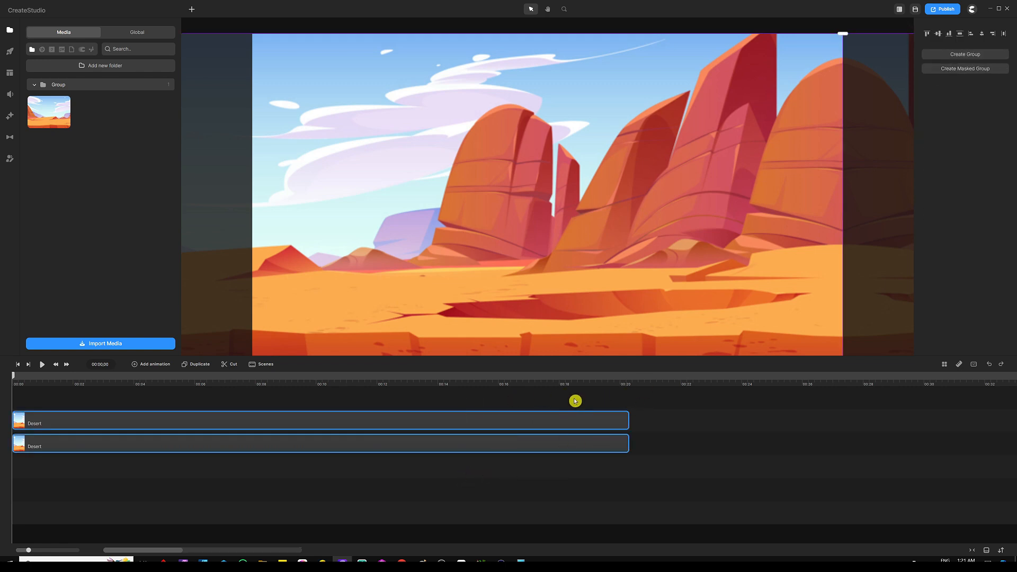
{"action": "right_click", "coordinate": [458, 444]}
{"action": "left_click", "coordinate": [475, 408]}
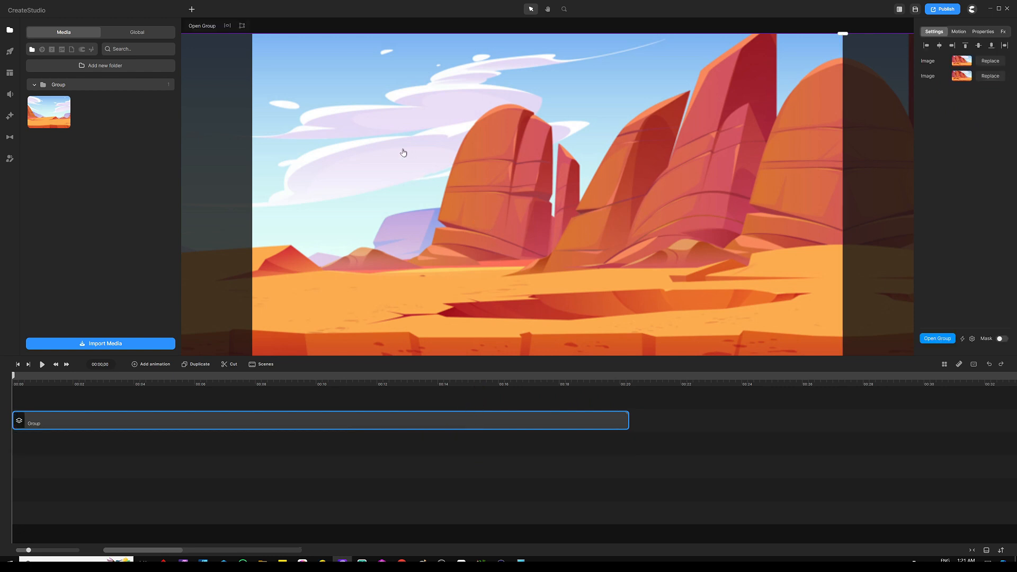
Move the desert group right until its left edge meets the canvas's left edge.
{"action": "left_click_drag", "start_coordinate": [361, 156], "coordinate": [473, 151]}
{"action": "left_click_drag", "start_coordinate": [324, 150], "coordinate": [486, 154]}
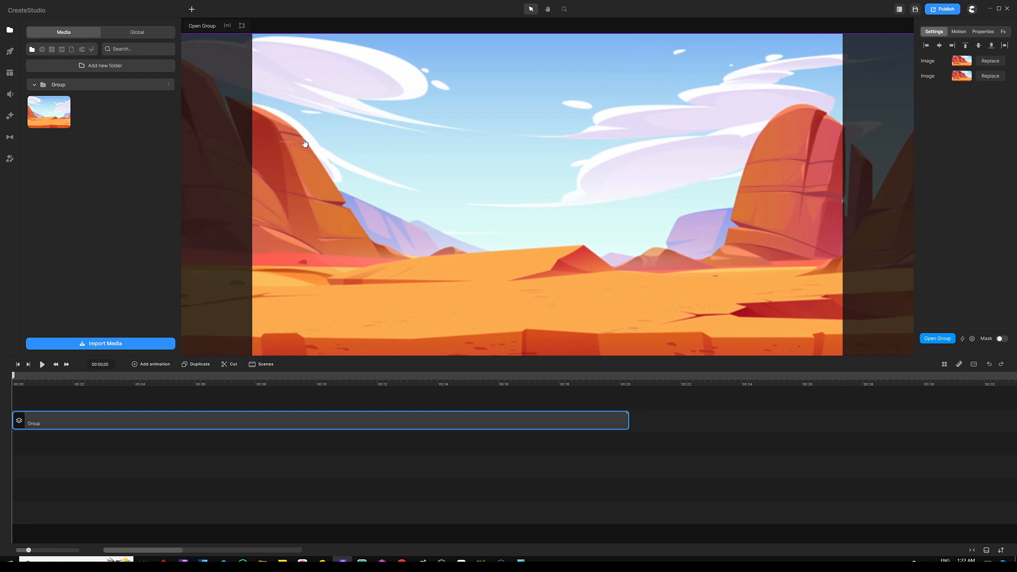
{"action": "left_click_drag", "start_coordinate": [305, 143], "coordinate": [510, 148]}
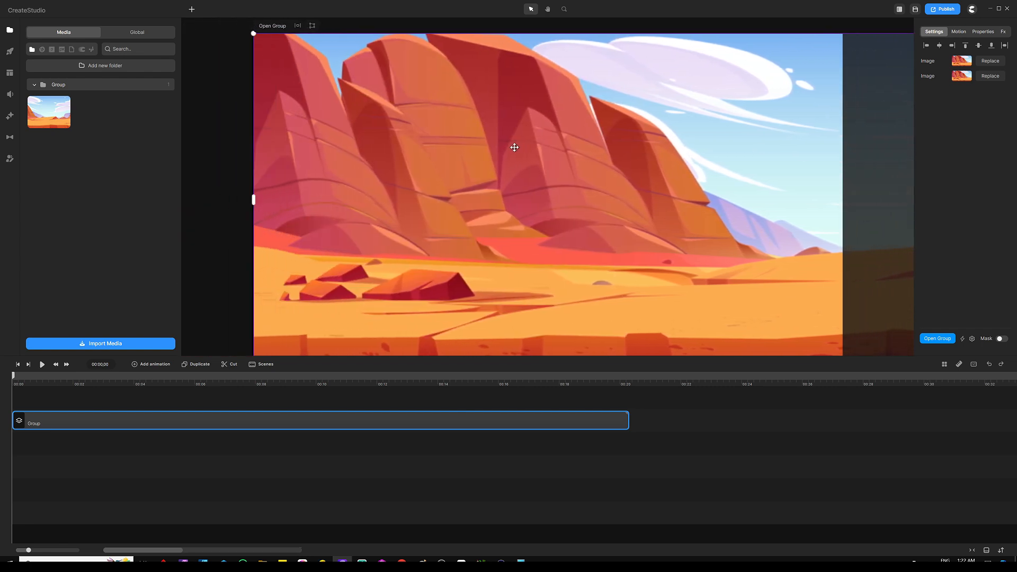
{"action": "mouse_move", "coordinate": [386, 143]}
{"action": "left_mouse_down"}
{"action": "mouse_move", "coordinate": [402, 138]}
{"action": "mouse_move", "coordinate": [383, 142]}
{"action": "left_mouse_up"}
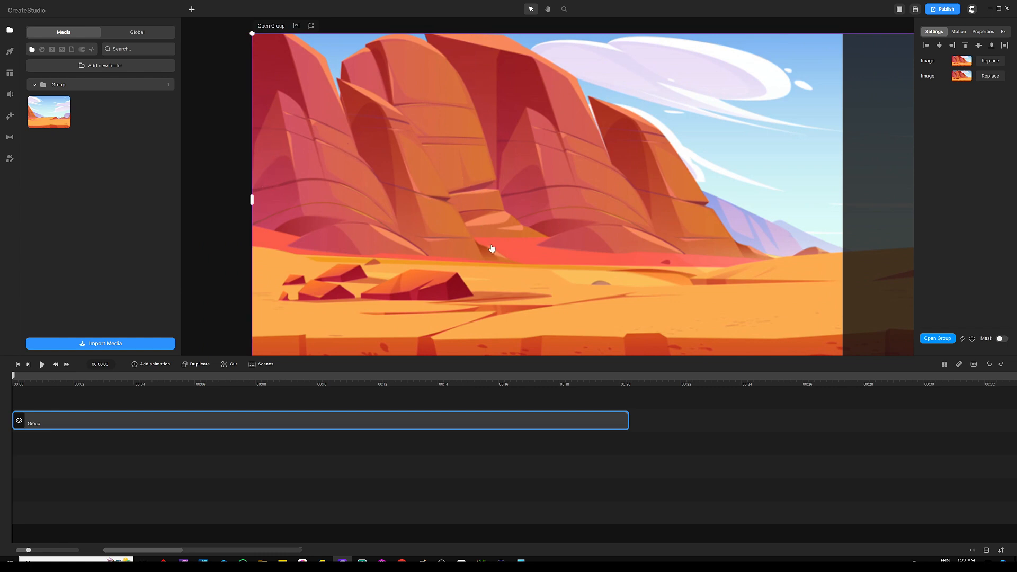
Move the desert group up until about the lower third of the canvas is empty, keeping its left edge aligned.
{"action": "left_click_drag", "start_coordinate": [492, 248], "coordinate": [491, 122]}
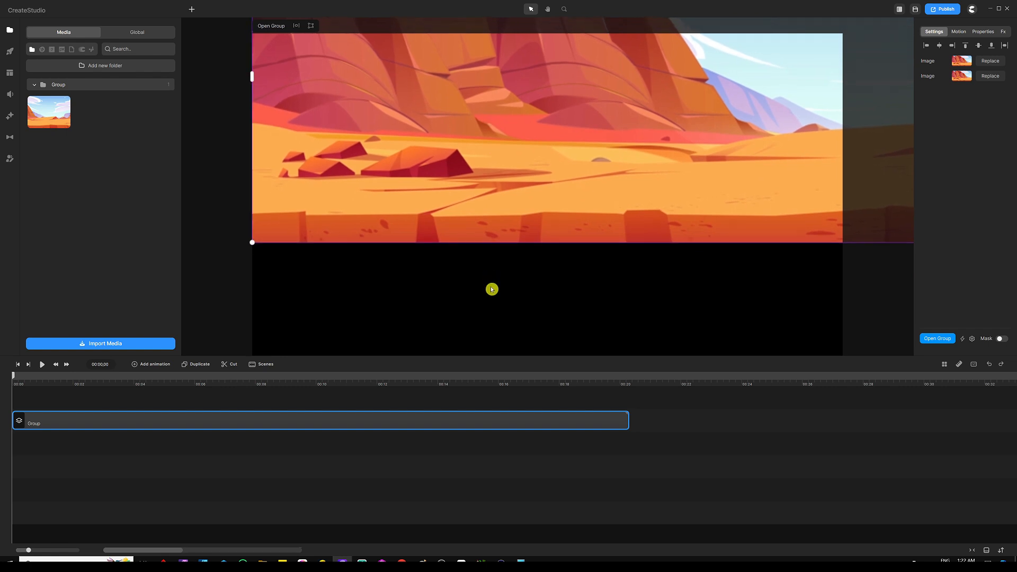
{"action": "left_click_drag", "start_coordinate": [496, 355], "coordinate": [495, 410]}
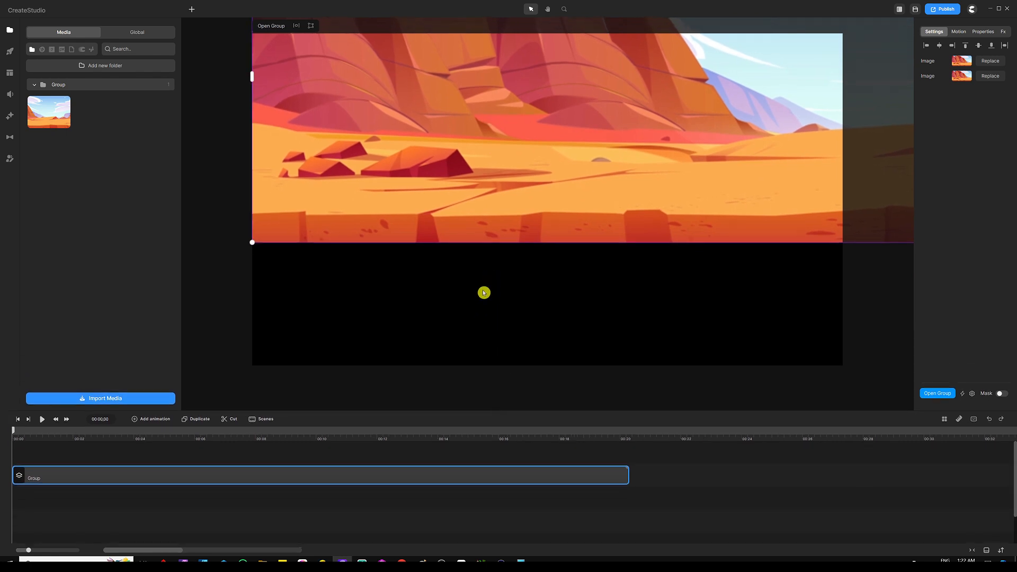
{"action": "left_click_drag", "start_coordinate": [491, 205], "coordinate": [491, 210]}
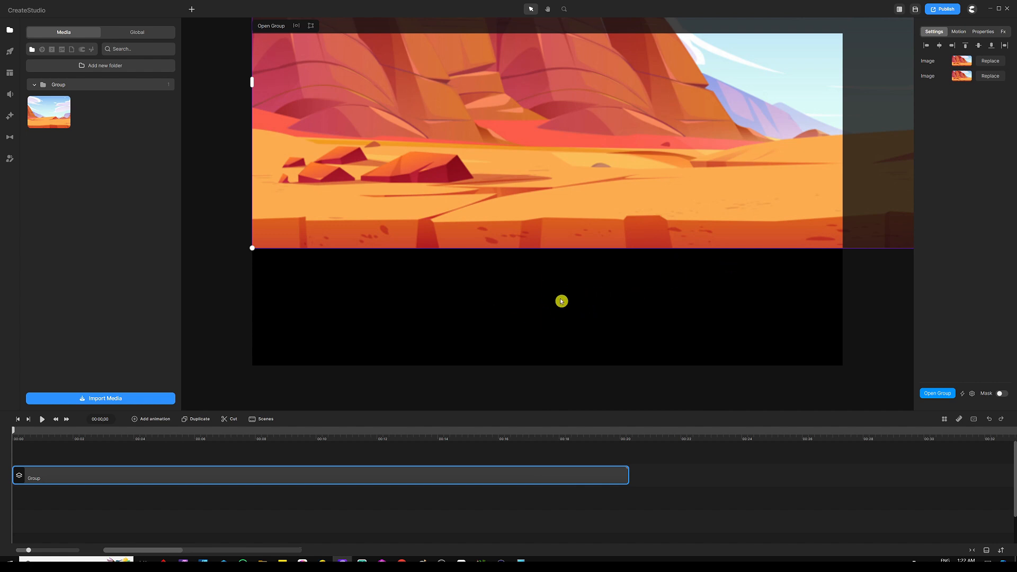
{"action": "left_click_drag", "start_coordinate": [355, 162], "coordinate": [355, 163]}
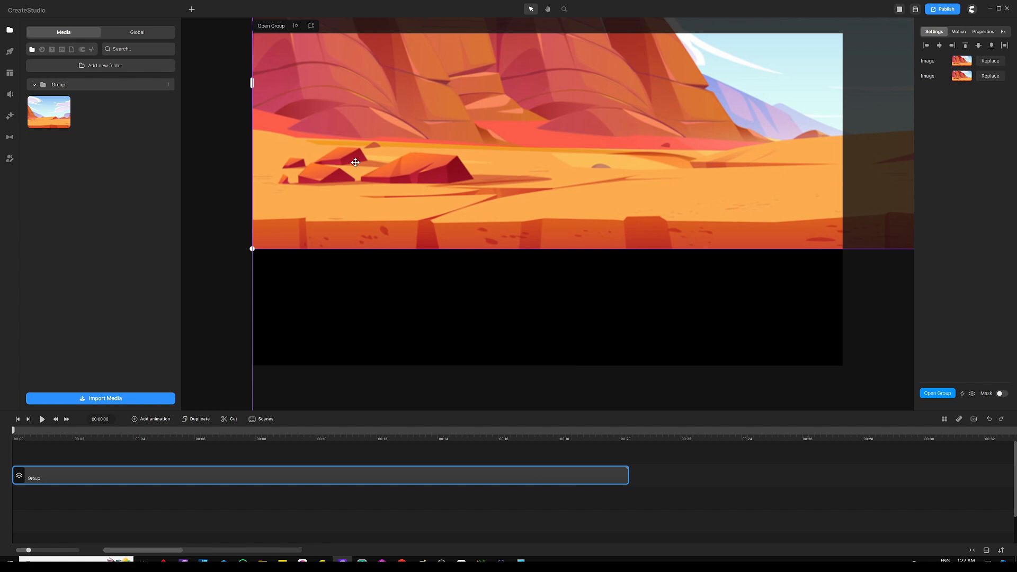
Add a circle shape to the canvas and switch its fill to a linear gradient.
{"action": "left_click", "coordinate": [520, 296]}
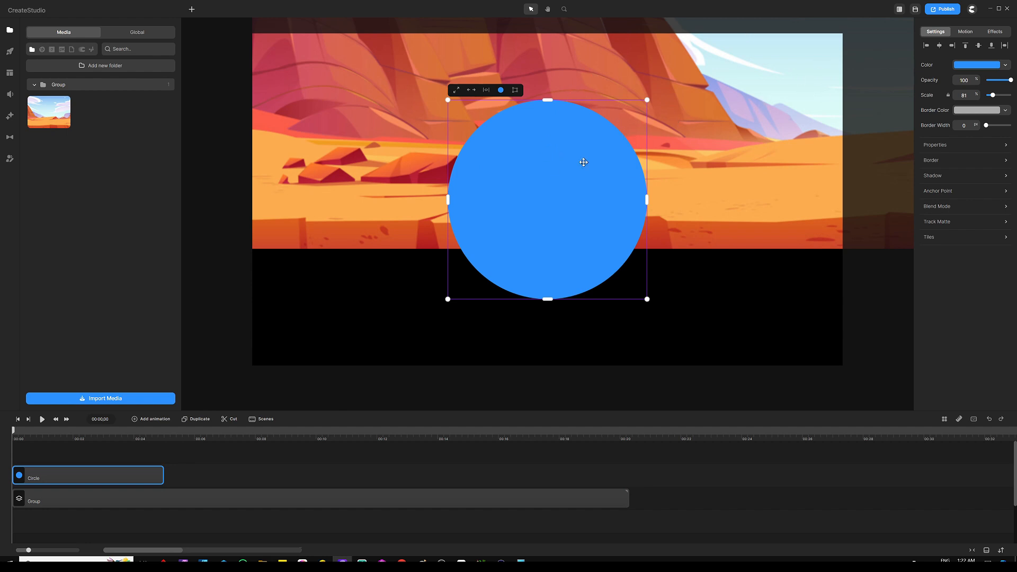
{"action": "left_click", "coordinate": [965, 69]}
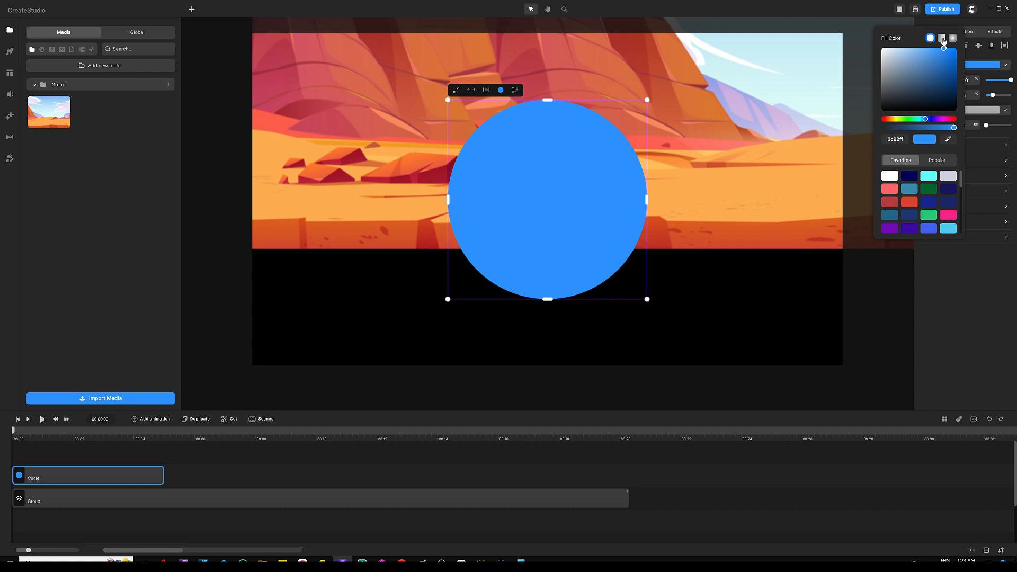
{"action": "left_click", "coordinate": [942, 38]}
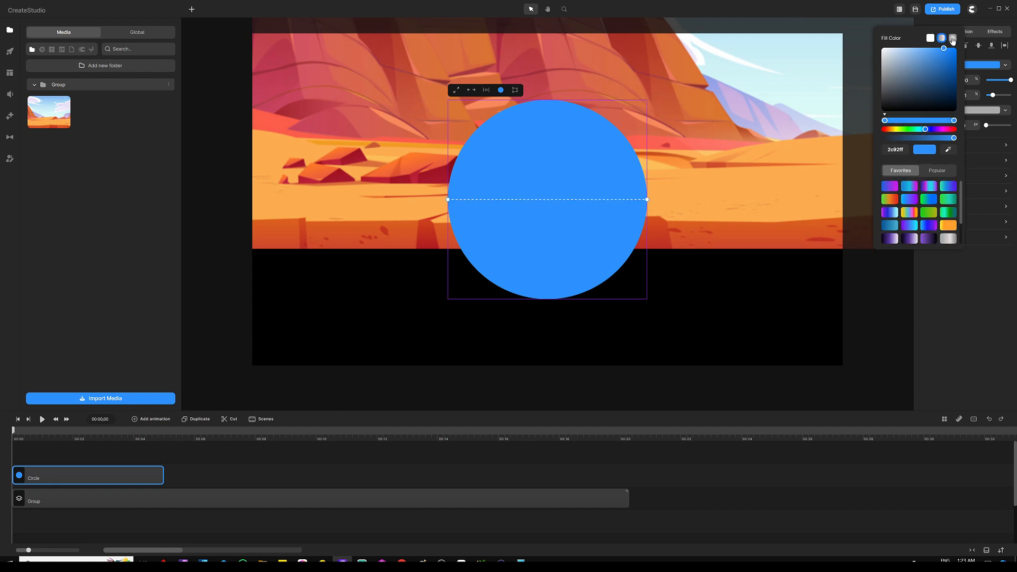
{"action": "left_click", "coordinate": [952, 39]}
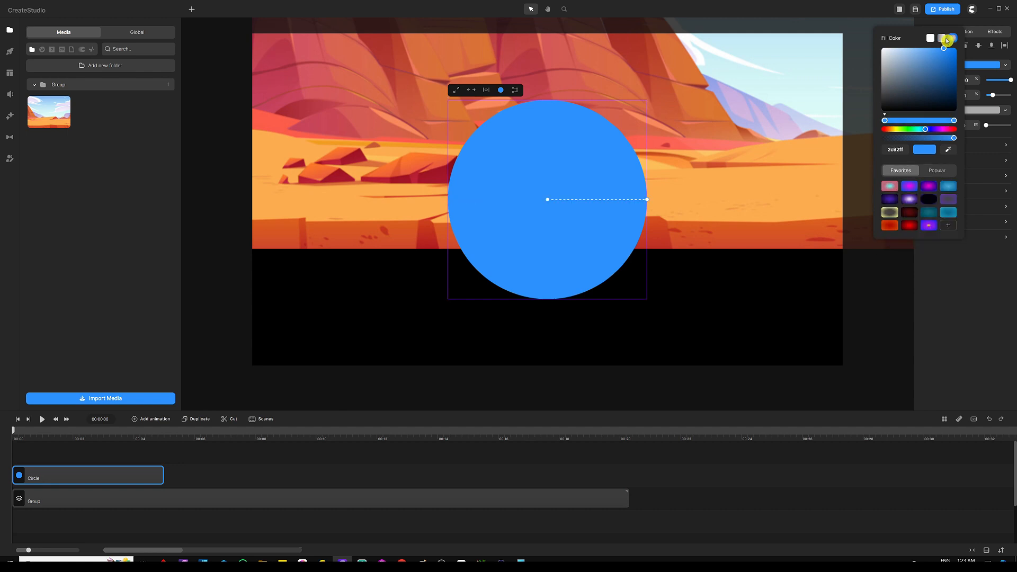
{"action": "left_click", "coordinate": [942, 39]}
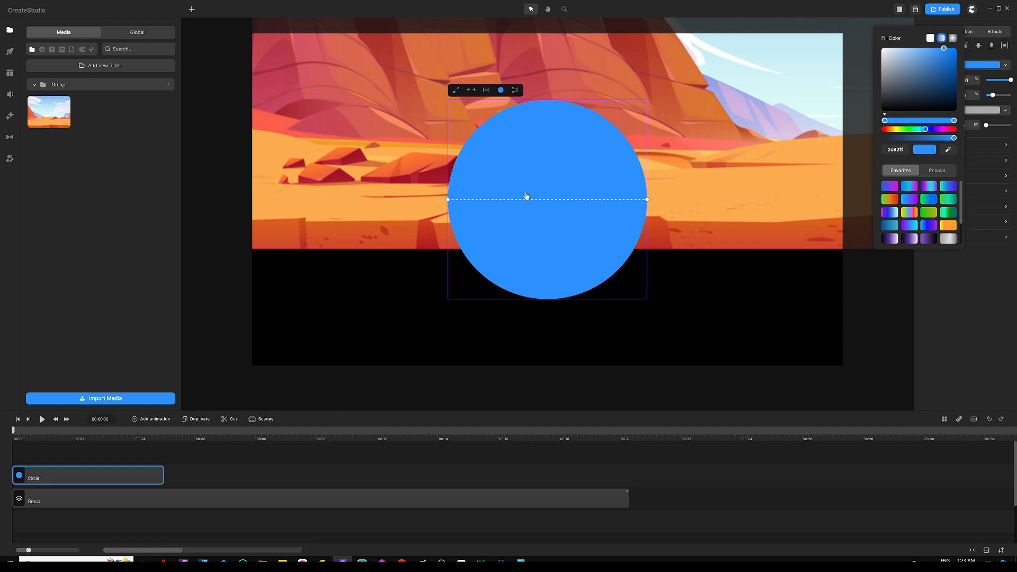
Color the circle gradient's start stop dark red a31526 from the rocks and its end stop orange fdac50 from the sand.
{"action": "left_click", "coordinate": [949, 151]}
{"action": "left_click", "coordinate": [338, 178]}
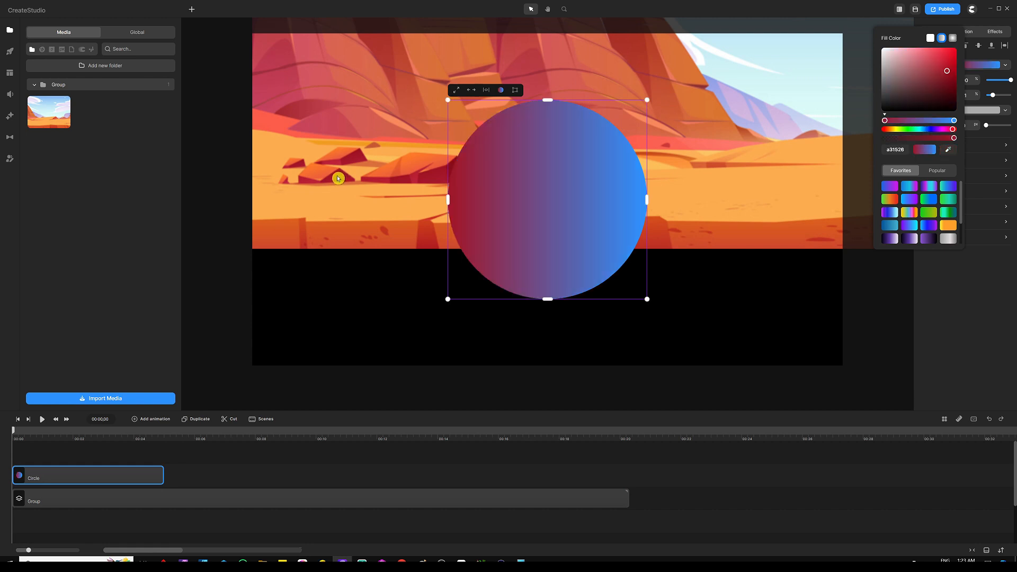
{"action": "left_click", "coordinate": [954, 121]}
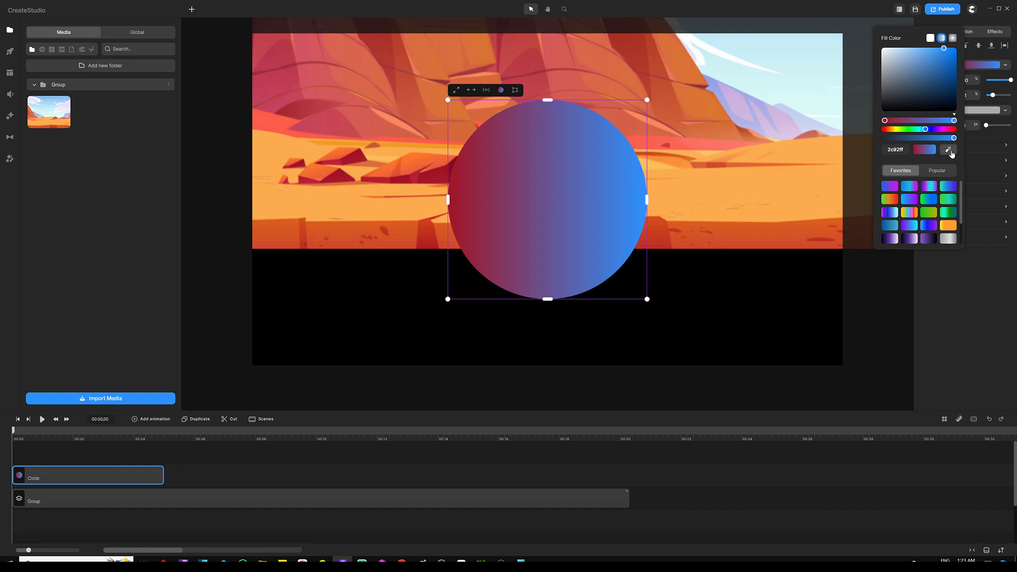
{"action": "left_click", "coordinate": [948, 151]}
{"action": "left_click", "coordinate": [708, 188]}
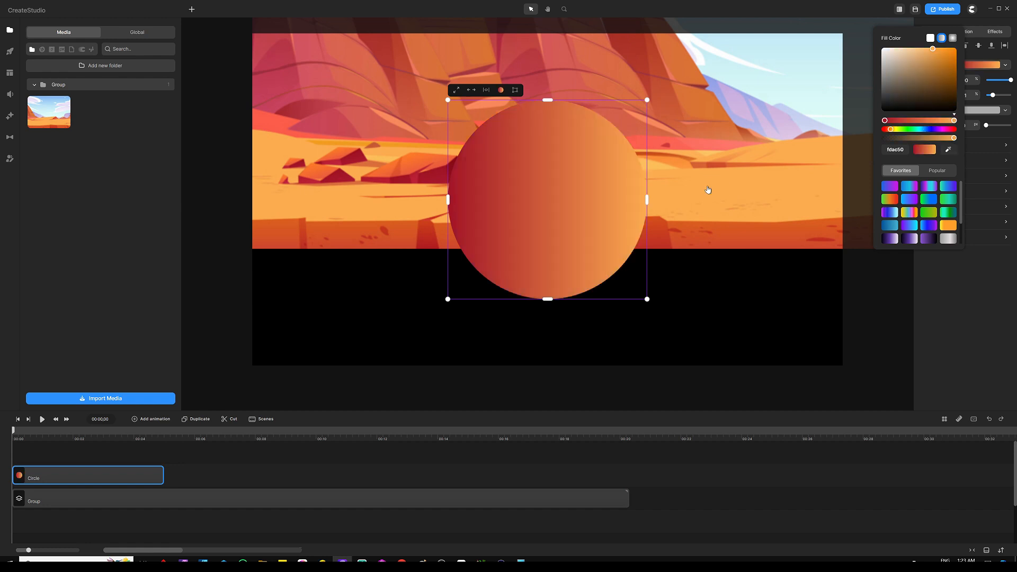
Add a middle stop to the circle's gradient and shift it slightly toward the dark red end.
{"action": "left_click", "coordinate": [928, 121]}
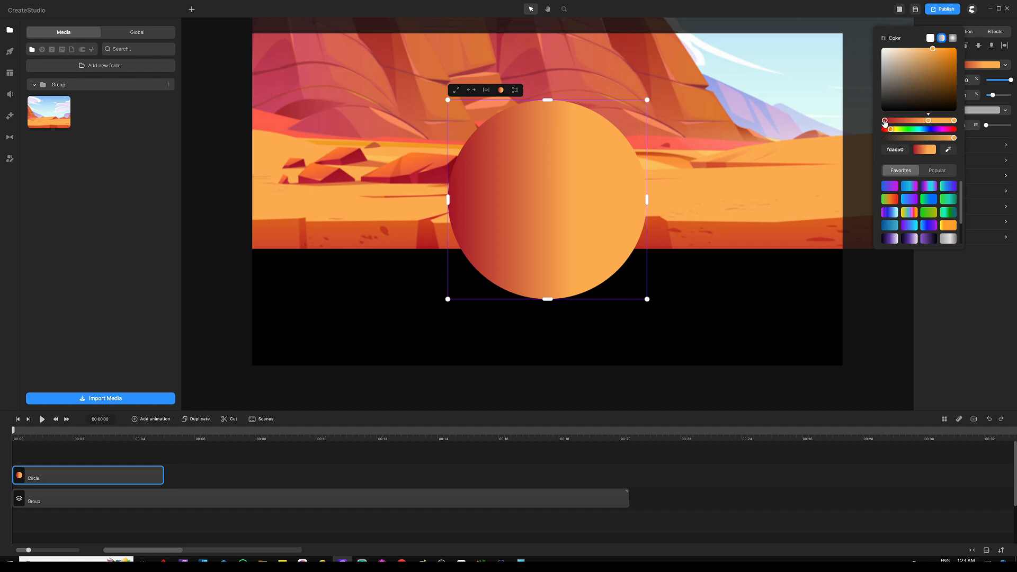
{"action": "mouse_move", "coordinate": [884, 123]}
{"action": "left_mouse_down"}
{"action": "mouse_move", "coordinate": [903, 123]}
{"action": "mouse_move", "coordinate": [884, 123]}
{"action": "left_mouse_up"}
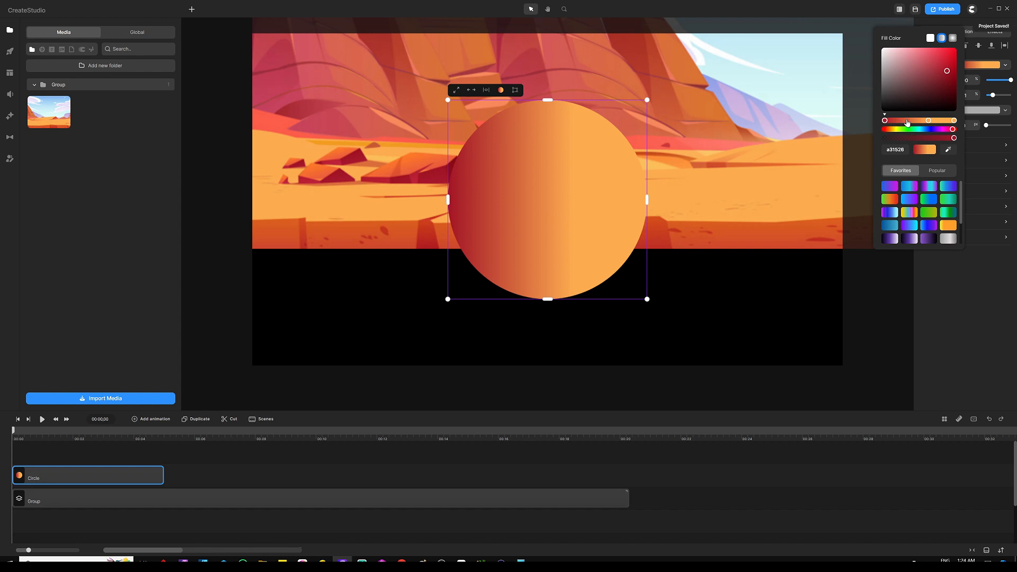
{"action": "left_click_drag", "start_coordinate": [886, 123], "coordinate": [903, 123]}
{"action": "left_click_drag", "start_coordinate": [894, 125], "coordinate": [895, 125]}
{"action": "double_click", "coordinate": [895, 125]}
{"action": "left_click_drag", "start_coordinate": [928, 123], "coordinate": [925, 122]}
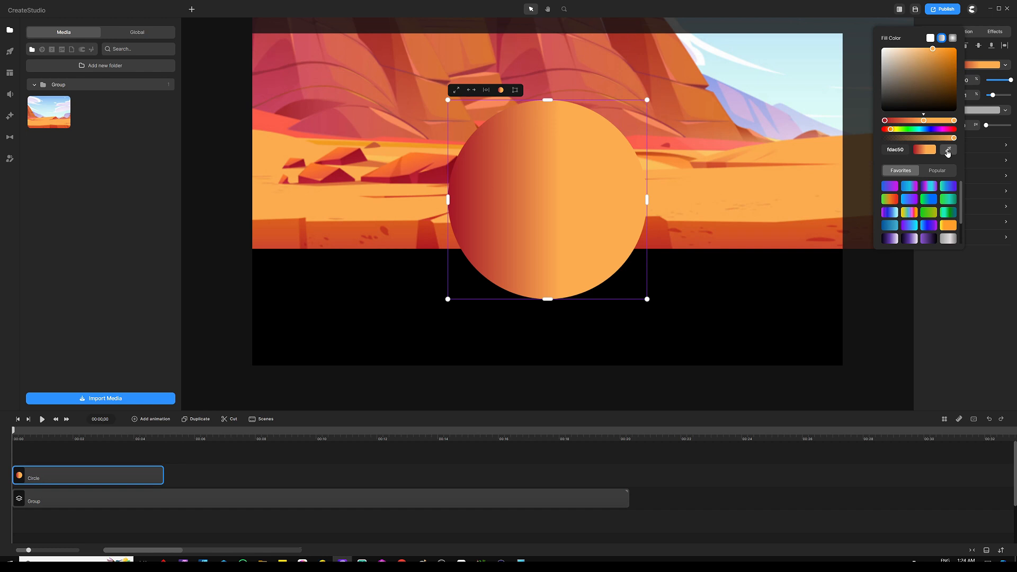
Recolor the middle gradient stop to c4341c sampled from the desert's lower edge, and move it about a quarter along from the dark red end.
{"action": "left_click", "coordinate": [948, 151]}
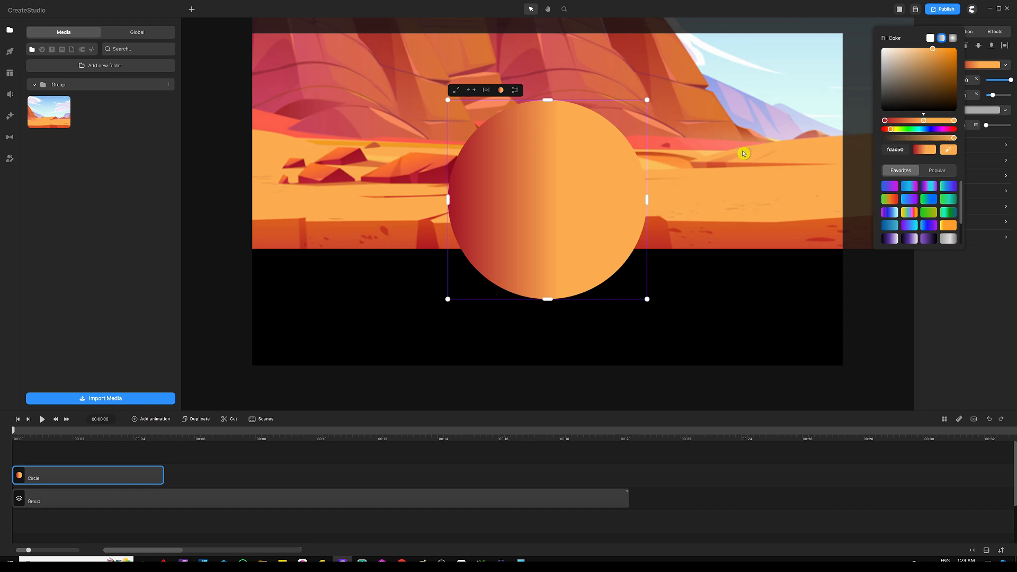
{"action": "left_click", "coordinate": [424, 233]}
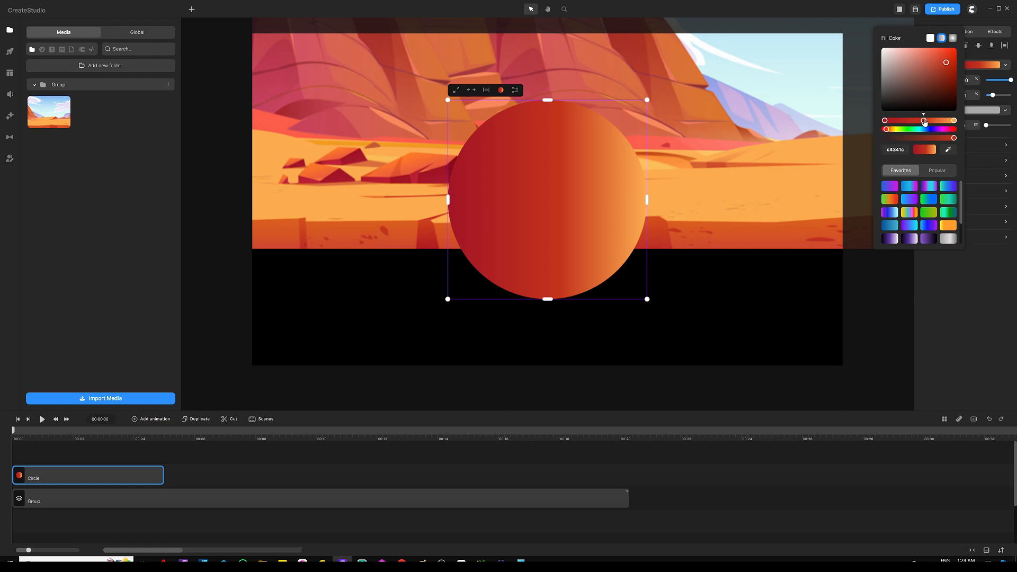
{"action": "left_click_drag", "start_coordinate": [924, 121], "coordinate": [904, 123]}
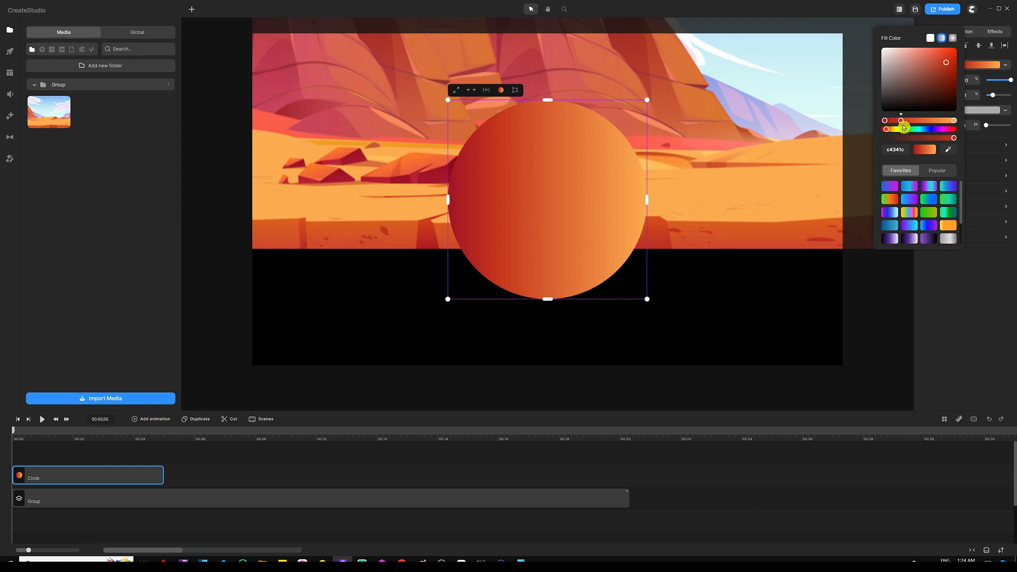
{"action": "left_click", "coordinate": [952, 121]}
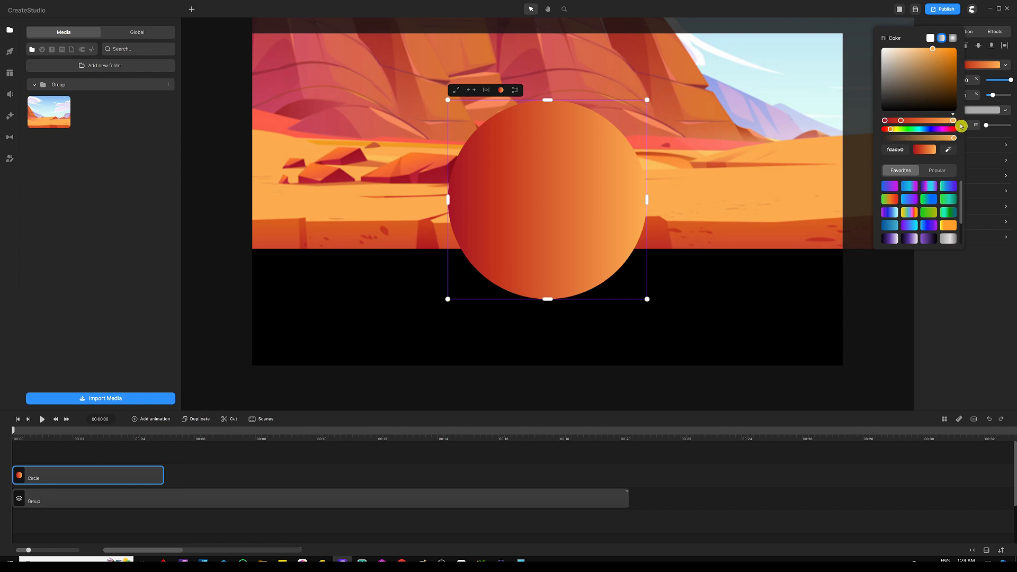
Enlarge the gradient circle to about 330% scale so that it covers the canvas, and center it on the canvas.
{"action": "left_click", "coordinate": [613, 331]}
{"action": "scroll", "coordinate": [526, 176], "scroll_direction": "down", "scroll_amount": 3}
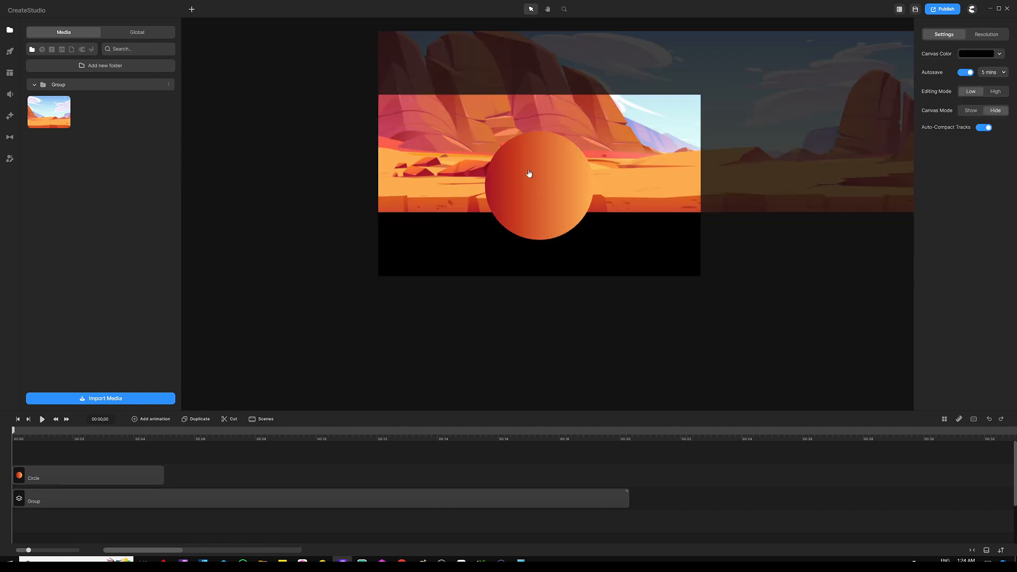
{"action": "left_click", "coordinate": [529, 172]}
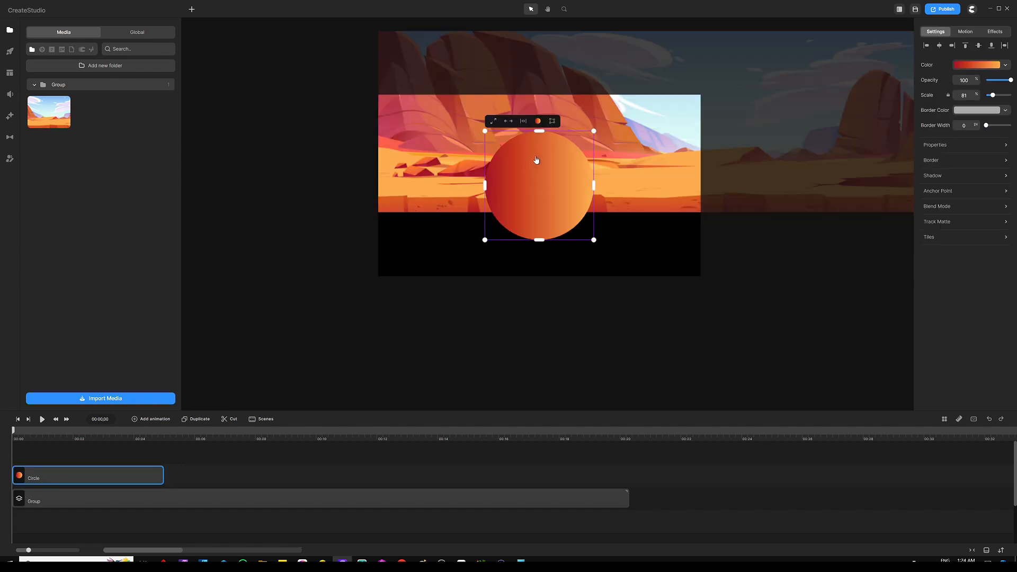
{"action": "scroll", "coordinate": [519, 183], "scroll_direction": "down", "scroll_amount": 3}
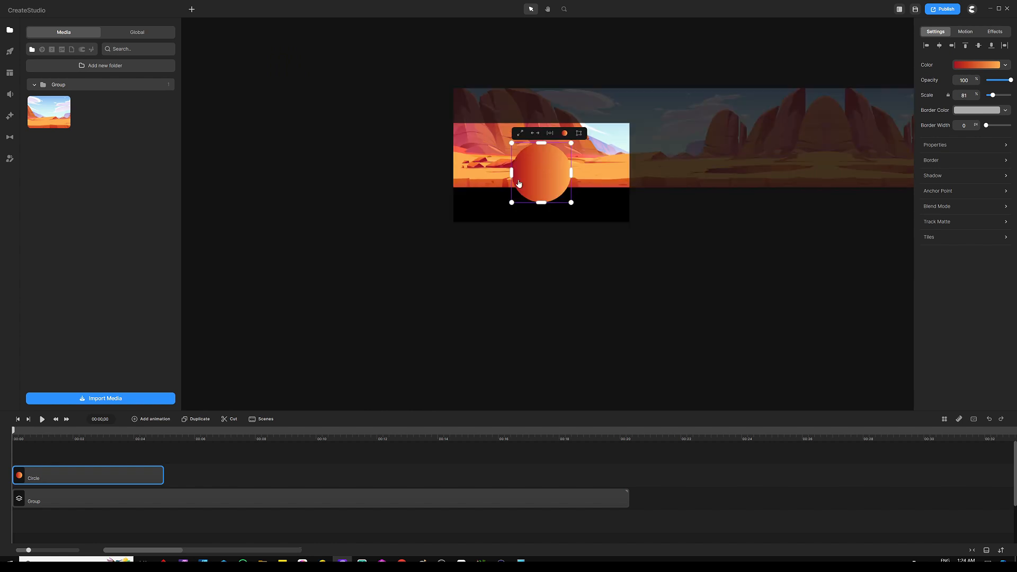
{"action": "left_click_drag", "start_coordinate": [512, 202], "coordinate": [429, 285]}
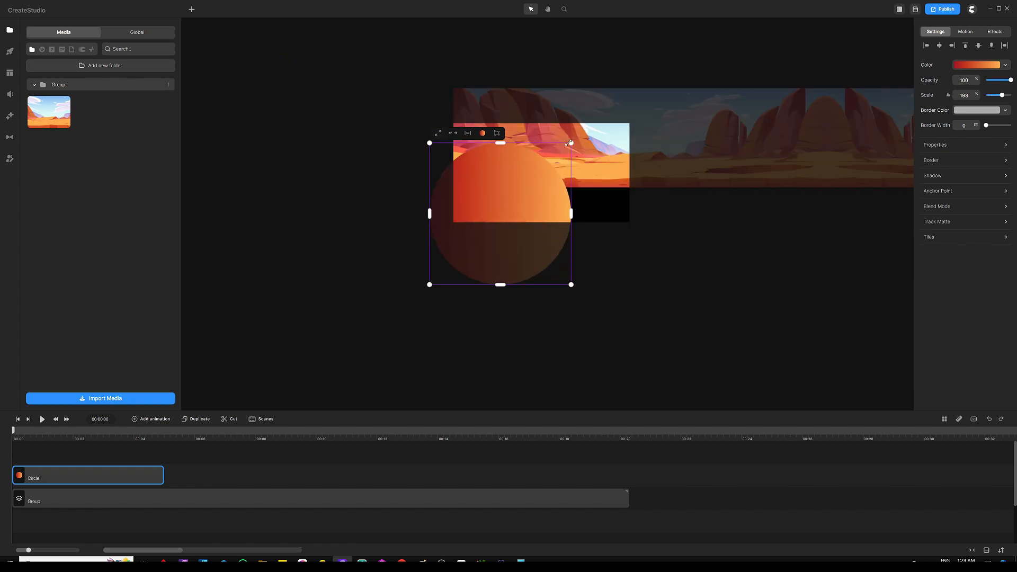
{"action": "left_click_drag", "start_coordinate": [570, 143], "coordinate": [663, 84]}
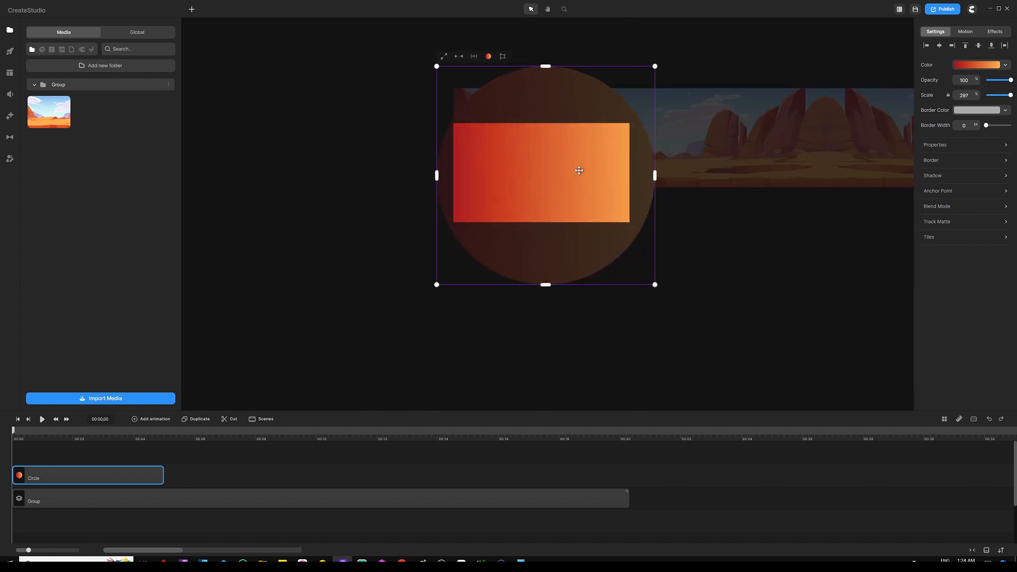
{"action": "left_click_drag", "start_coordinate": [579, 170], "coordinate": [581, 170]}
{"action": "left_click_drag", "start_coordinate": [440, 286], "coordinate": [413, 306]}
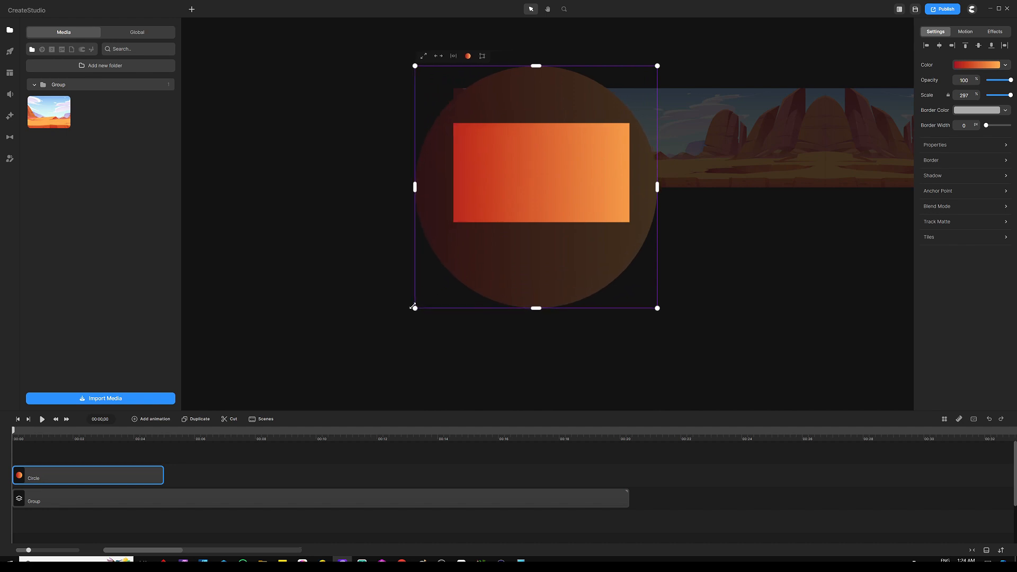
{"action": "left_click", "coordinate": [453, 56]}
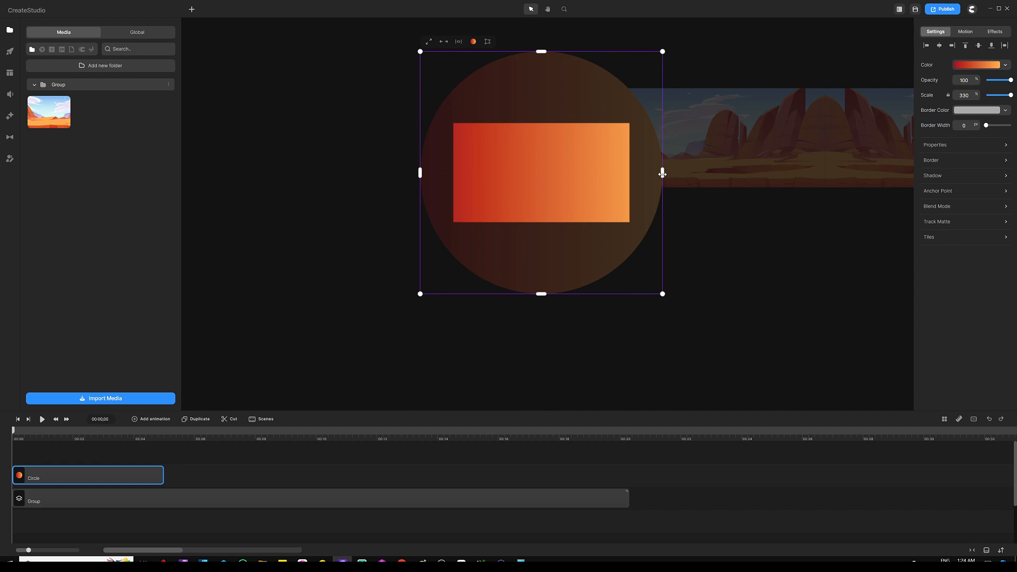
Reshape the circle into a slightly narrow upright oval at about 418% scale, placed around the canvas with a slight tilt.
{"action": "left_click_drag", "start_coordinate": [662, 173], "coordinate": [646, 175]}
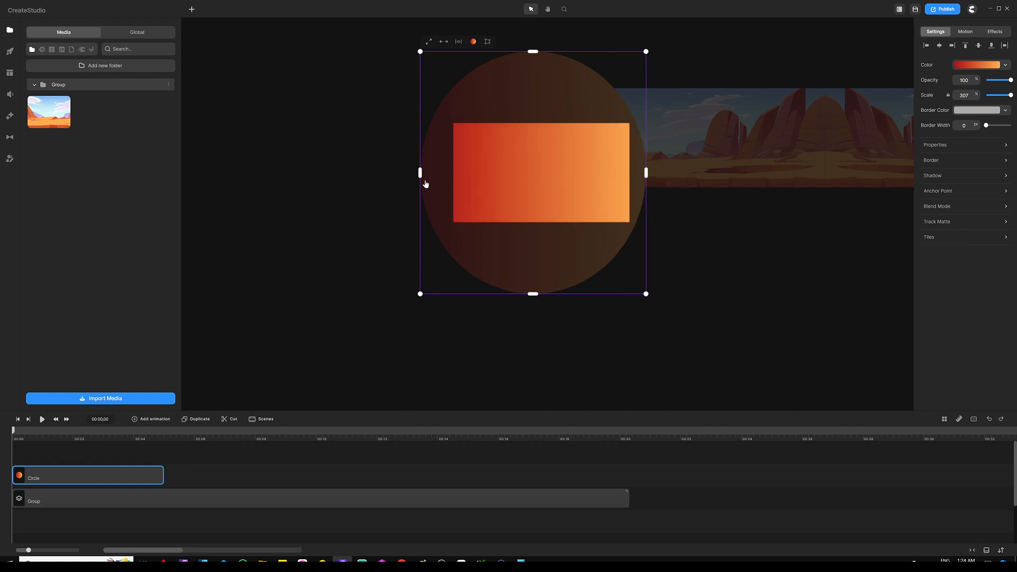
{"action": "left_click_drag", "start_coordinate": [421, 171], "coordinate": [432, 172]}
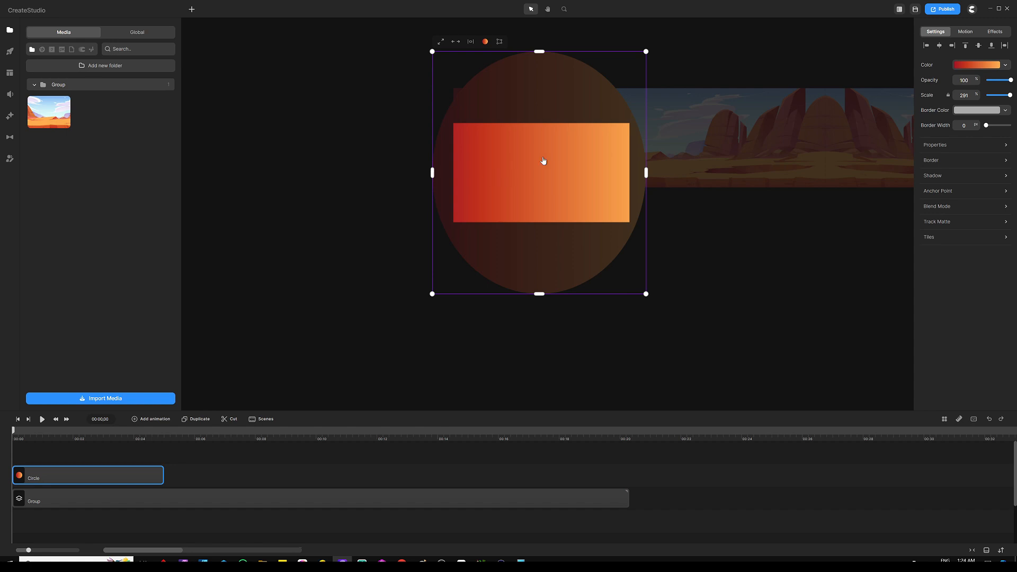
{"action": "scroll", "coordinate": [550, 149], "scroll_direction": "down", "scroll_amount": 3}
{"action": "left_click_drag", "start_coordinate": [487, 224], "coordinate": [439, 279]}
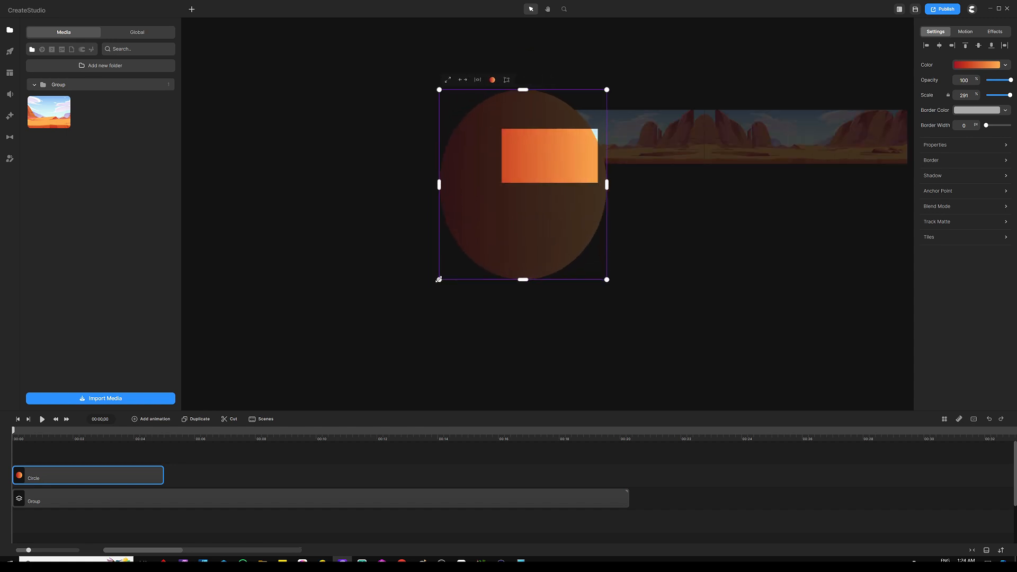
{"action": "left_click_drag", "start_coordinate": [507, 241], "coordinate": [537, 213]}
{"action": "mouse_move", "coordinate": [637, 253]}
{"action": "left_mouse_down"}
{"action": "mouse_move", "coordinate": [550, 285]}
{"action": "mouse_move", "coordinate": [451, 221]}
{"action": "mouse_move", "coordinate": [535, 279]}
{"action": "mouse_move", "coordinate": [670, 243]}
{"action": "mouse_move", "coordinate": [677, 180]}
{"action": "mouse_move", "coordinate": [633, 255]}
{"action": "mouse_move", "coordinate": [642, 253]}
{"action": "left_mouse_up"}
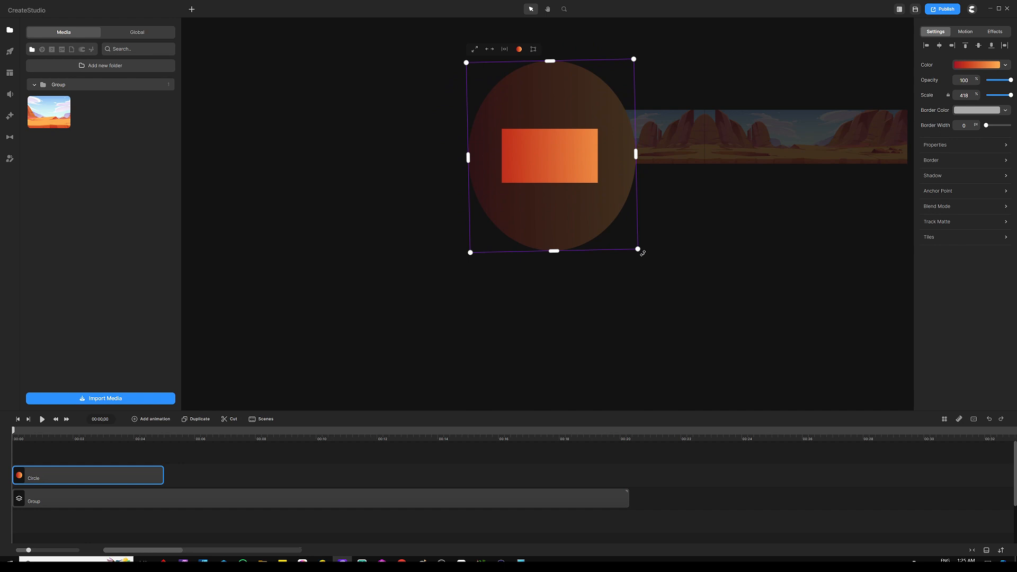
Place the Circle layer beneath the Group layer and extend it to the Group's full length of about 20 seconds.
{"action": "key", "text": "ctrl+0"}
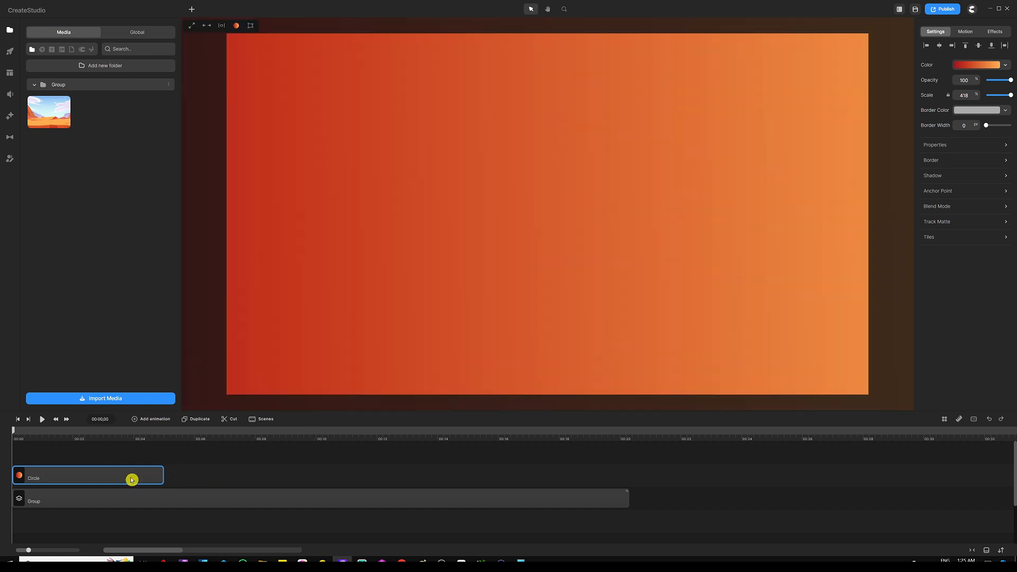
{"action": "left_click_drag", "start_coordinate": [131, 480], "coordinate": [106, 520]}
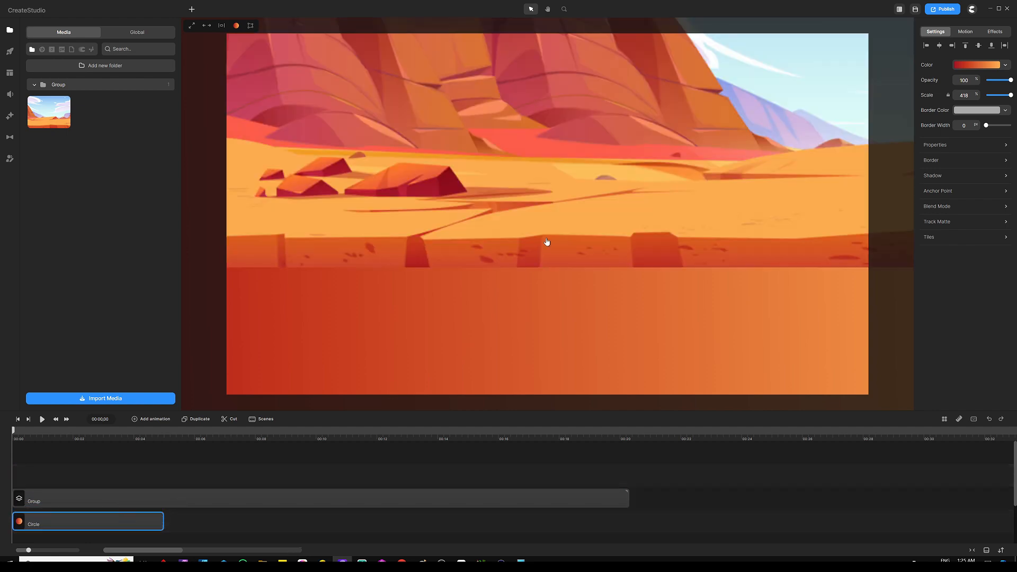
{"action": "scroll", "coordinate": [547, 242], "scroll_direction": "down", "scroll_amount": 3}
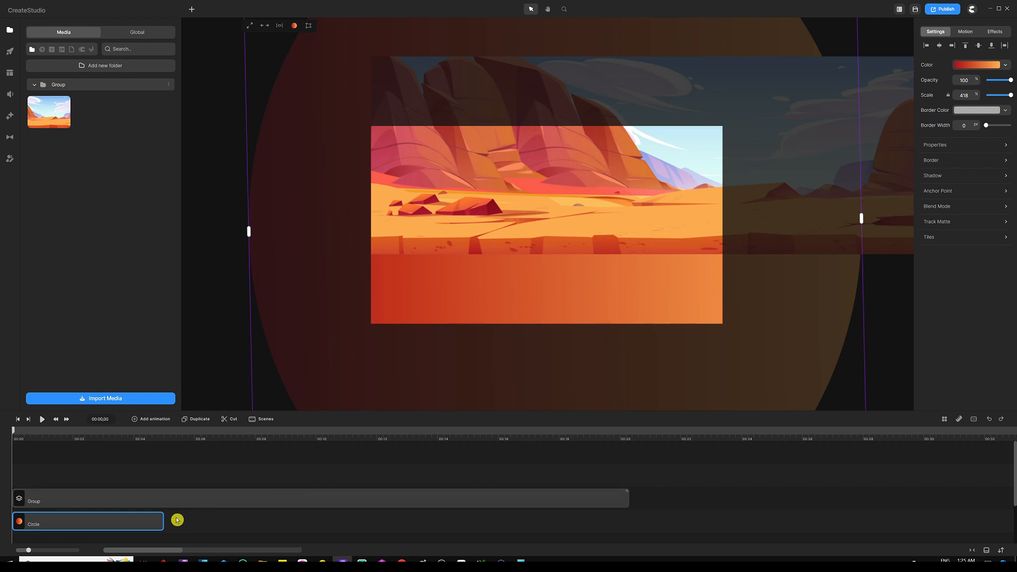
{"action": "left_click_drag", "start_coordinate": [162, 520], "coordinate": [626, 520]}
{"action": "left_click", "coordinate": [506, 463]}
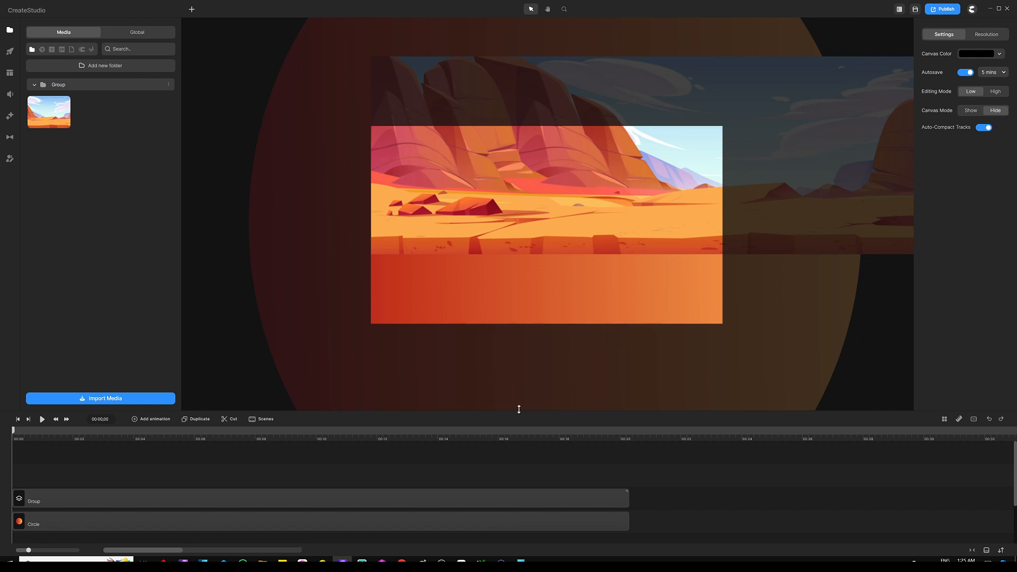
{"action": "left_click_drag", "start_coordinate": [519, 409], "coordinate": [510, 377]}
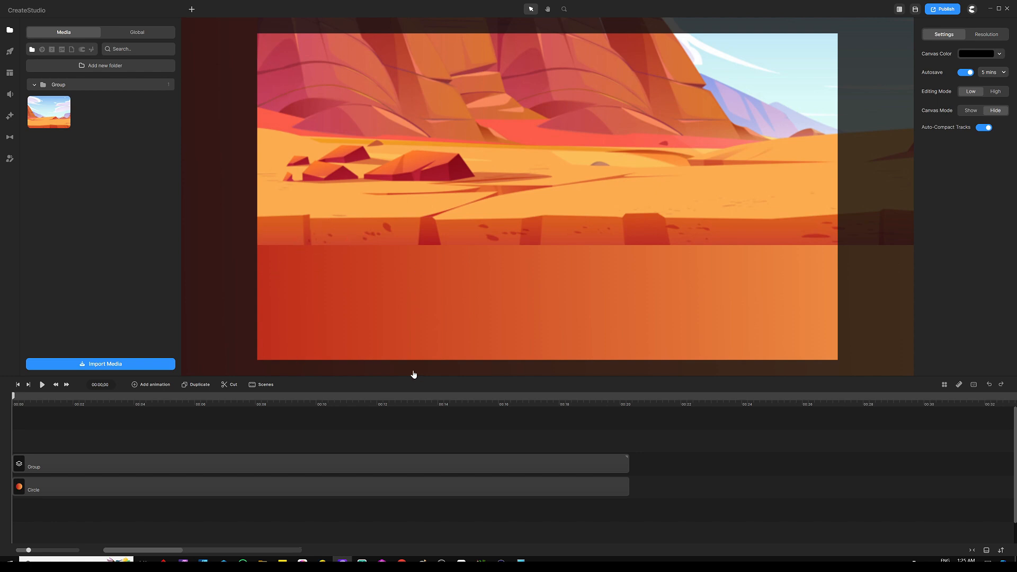
Add a Rotation animation at the start of the Circle layer and give it In & Out Linear easing.
{"action": "left_click", "coordinate": [202, 483]}
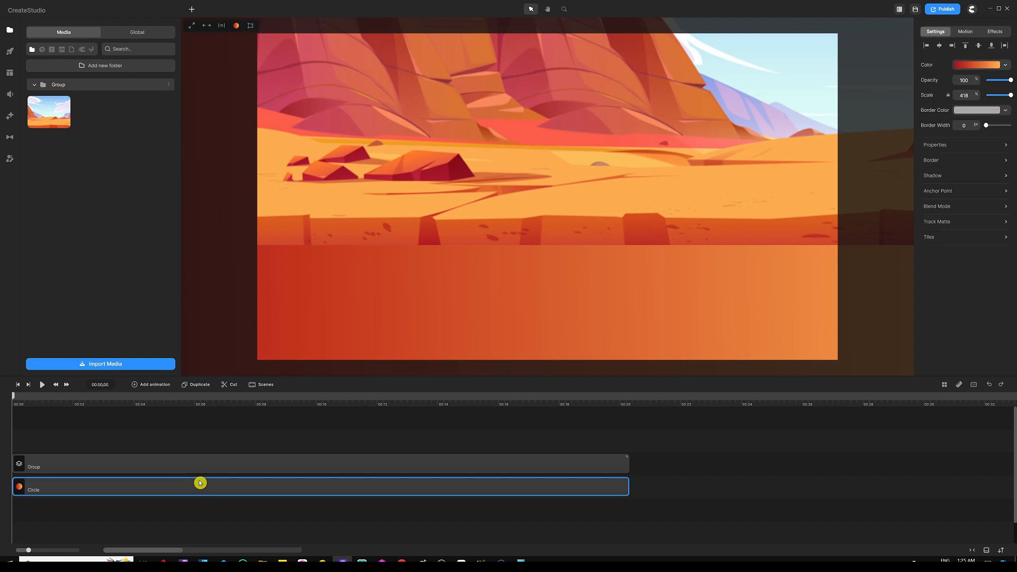
{"action": "scroll", "coordinate": [513, 226], "scroll_direction": "down", "scroll_amount": 3}
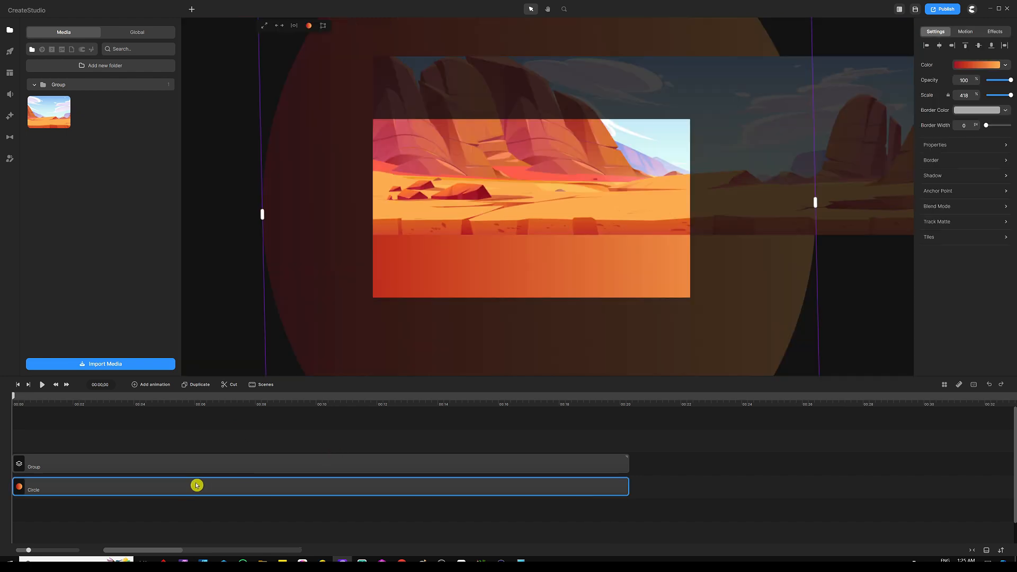
{"action": "left_click", "coordinate": [147, 384]}
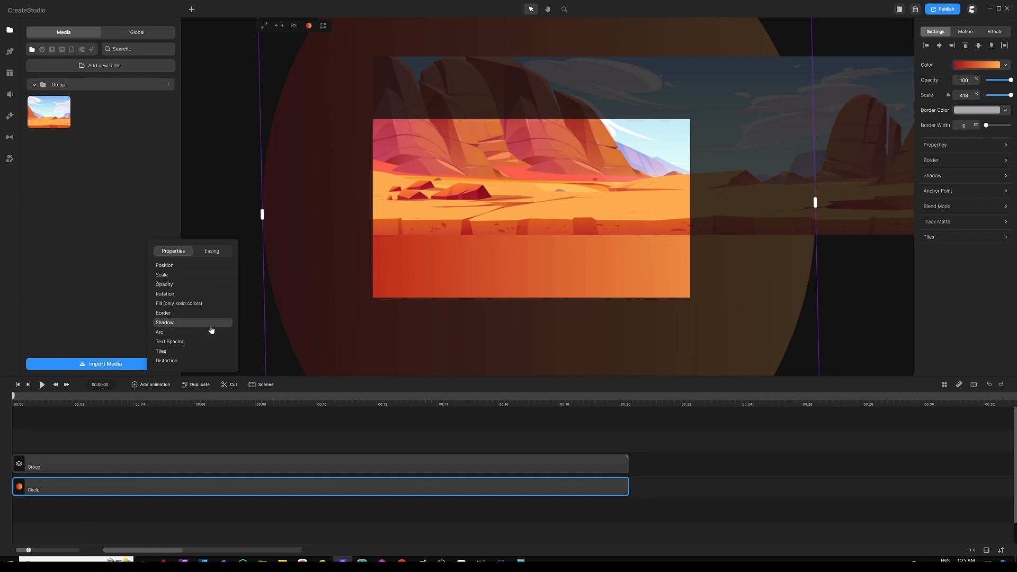
{"action": "left_click", "coordinate": [192, 294]}
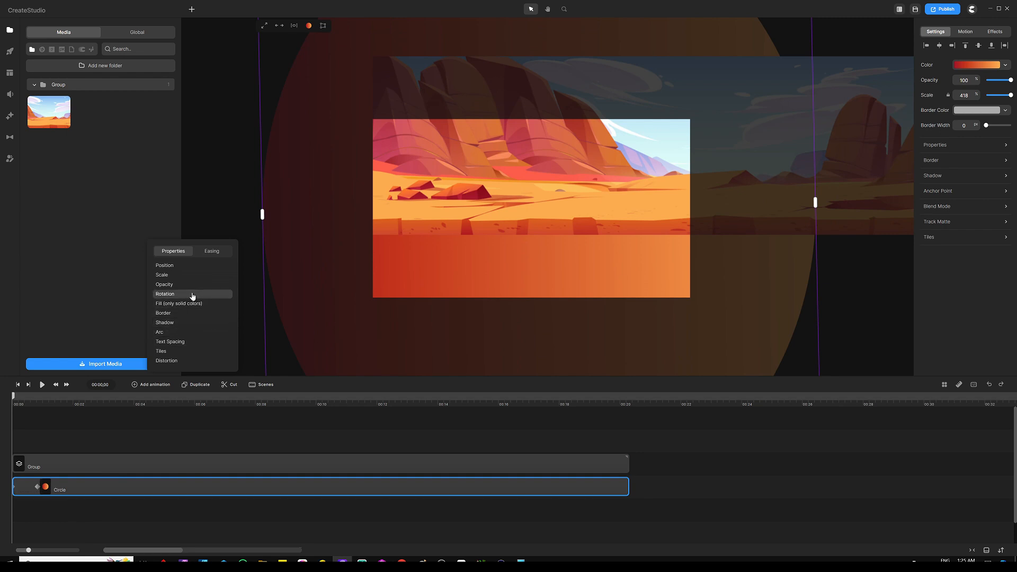
{"action": "left_click", "coordinate": [212, 252]}
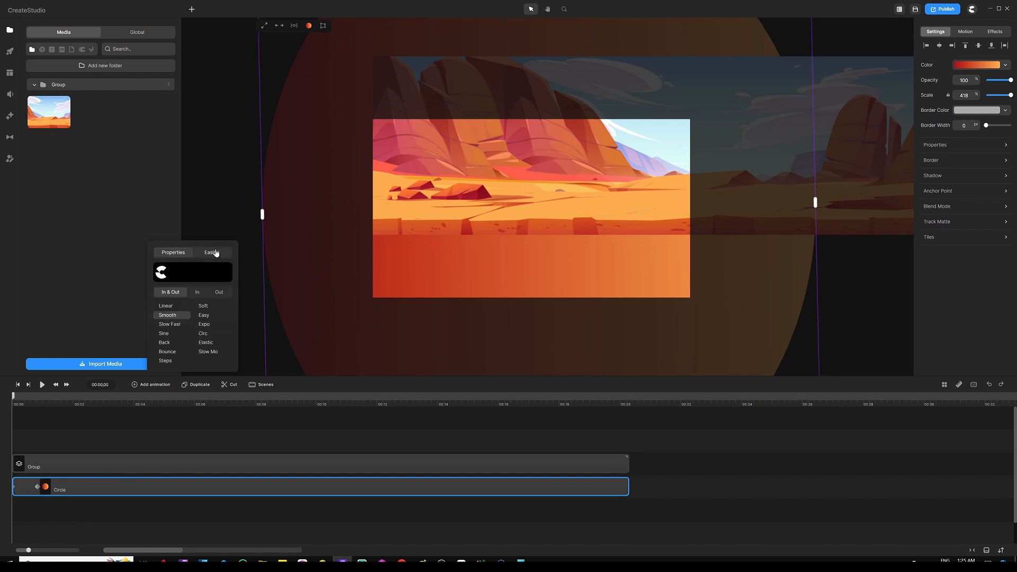
{"action": "left_click", "coordinate": [169, 307]}
{"action": "left_click", "coordinate": [98, 427]}
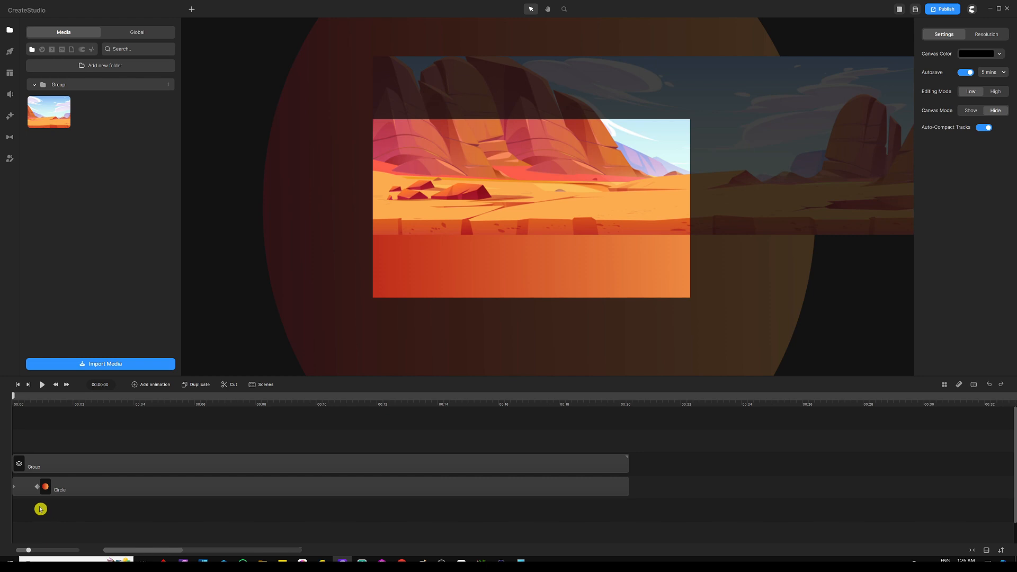
Move the end of the circle's rotation animation to about 10 seconds and rotate the circle there so that it ends upright.
{"action": "left_click_drag", "start_coordinate": [41, 488], "coordinate": [45, 491]}
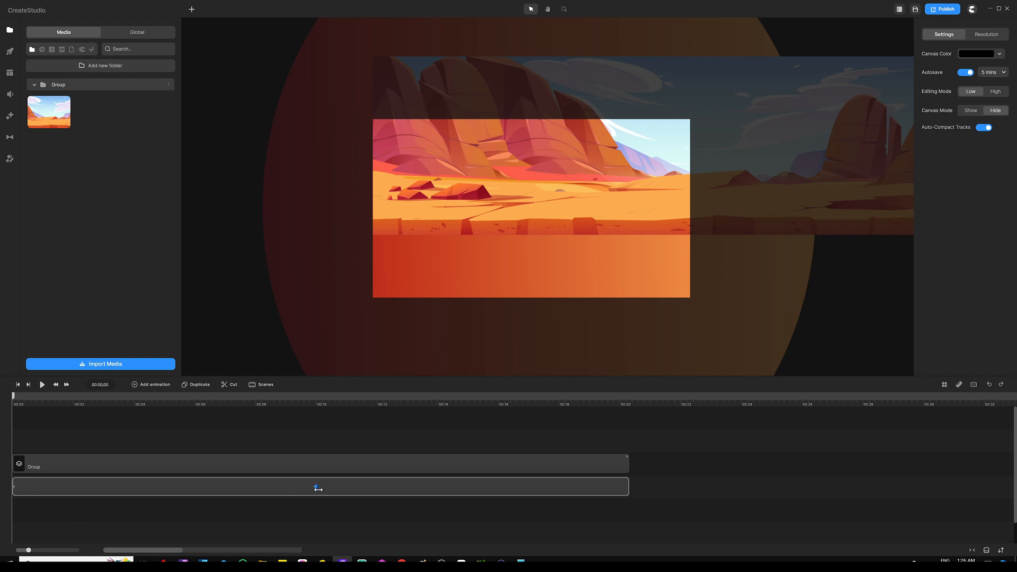
{"action": "left_click_drag", "start_coordinate": [318, 488], "coordinate": [318, 488]}
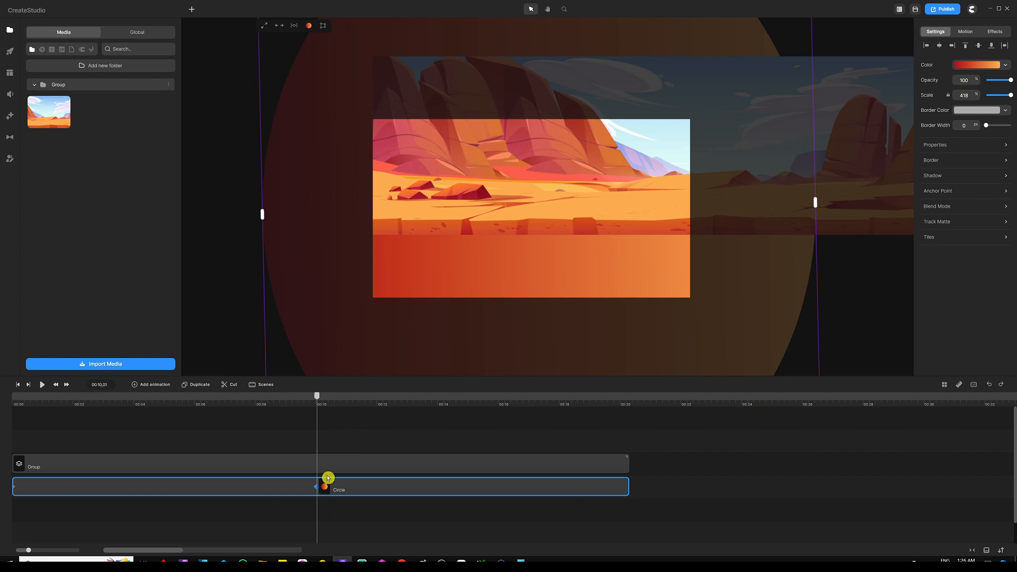
{"action": "scroll", "coordinate": [484, 196], "scroll_direction": "down", "scroll_amount": 2}
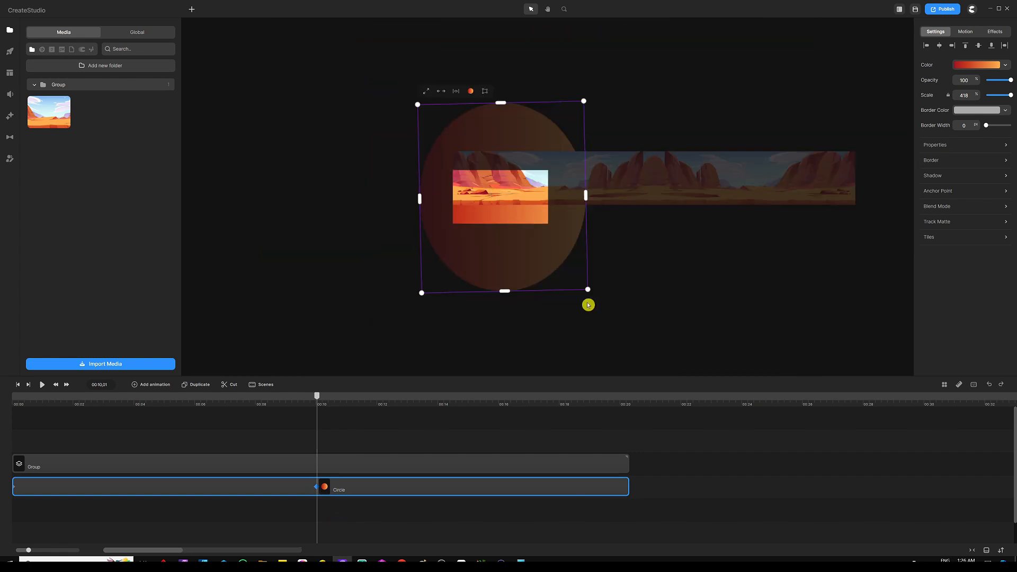
{"action": "left_click_drag", "start_coordinate": [593, 295], "coordinate": [604, 313]}
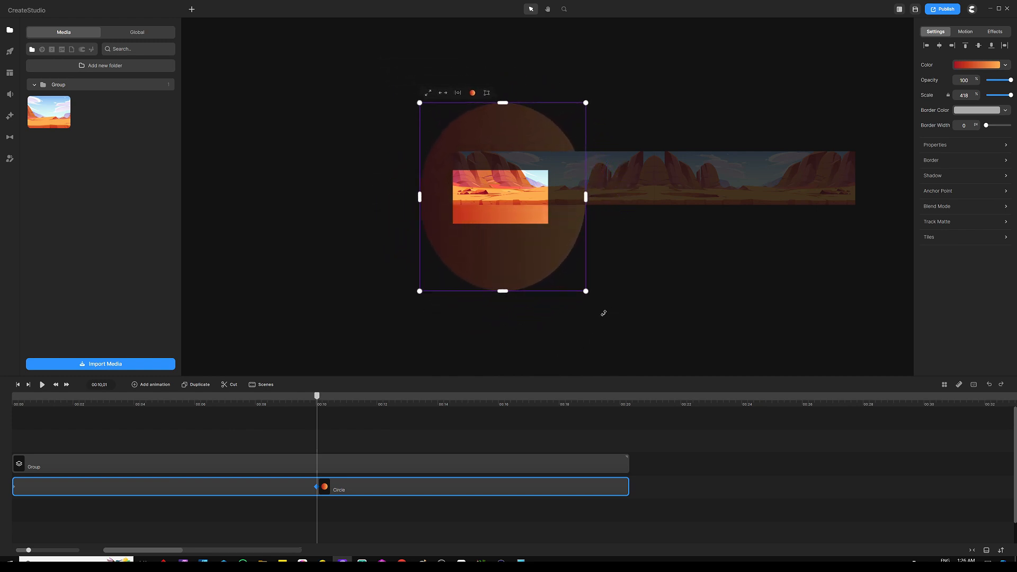
{"action": "left_click", "coordinate": [351, 448]}
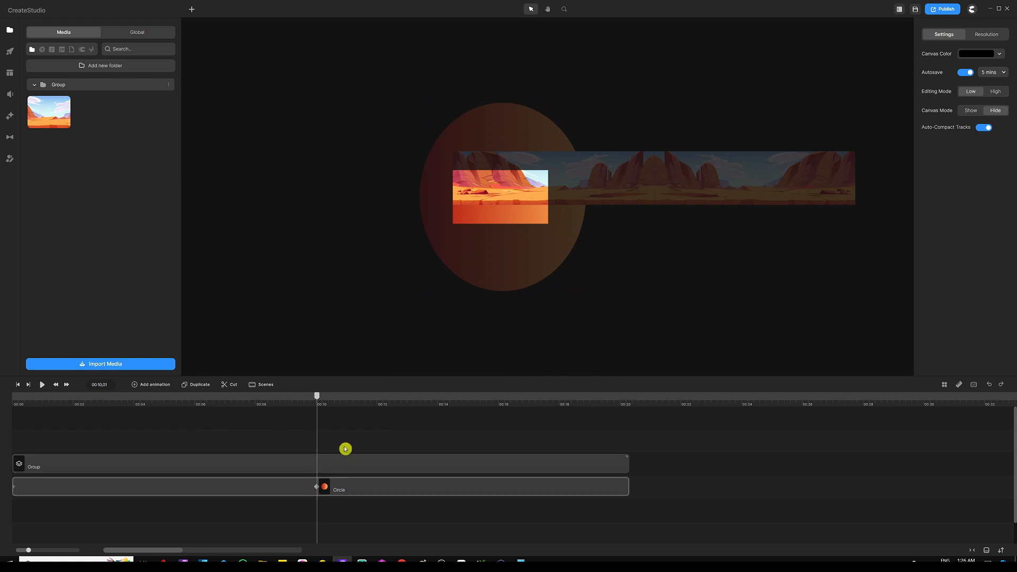
Add a second Rotation animation with Linear easing to the circle, starting at the 10-second mark.
{"action": "left_click", "coordinate": [356, 489]}
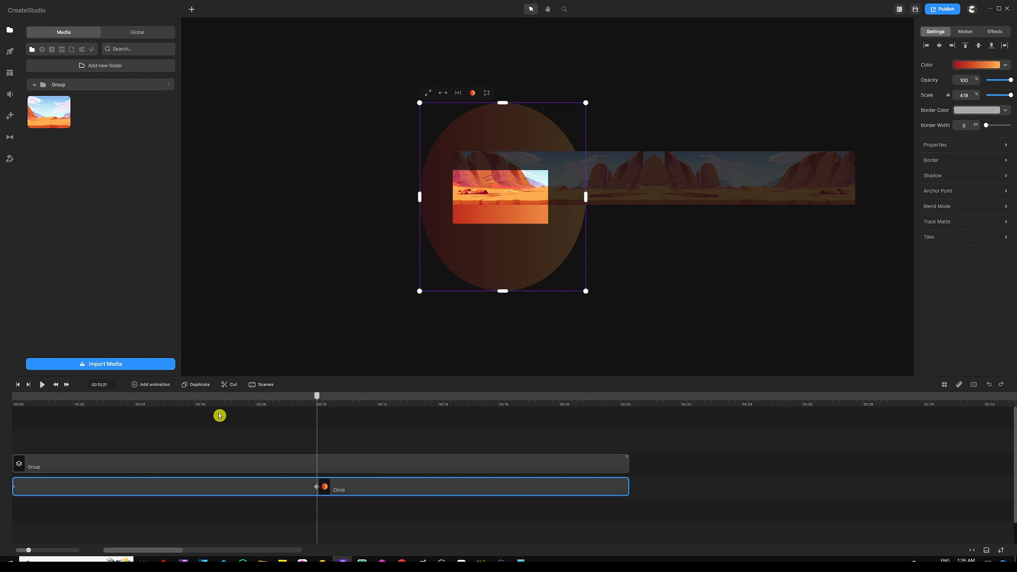
{"action": "left_click", "coordinate": [158, 390]}
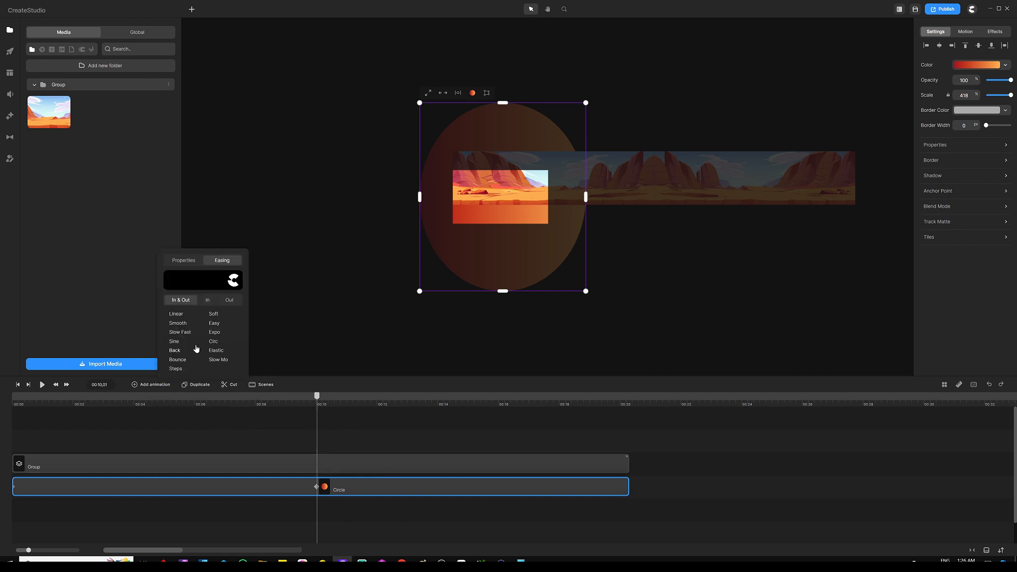
{"action": "left_click", "coordinate": [176, 316]}
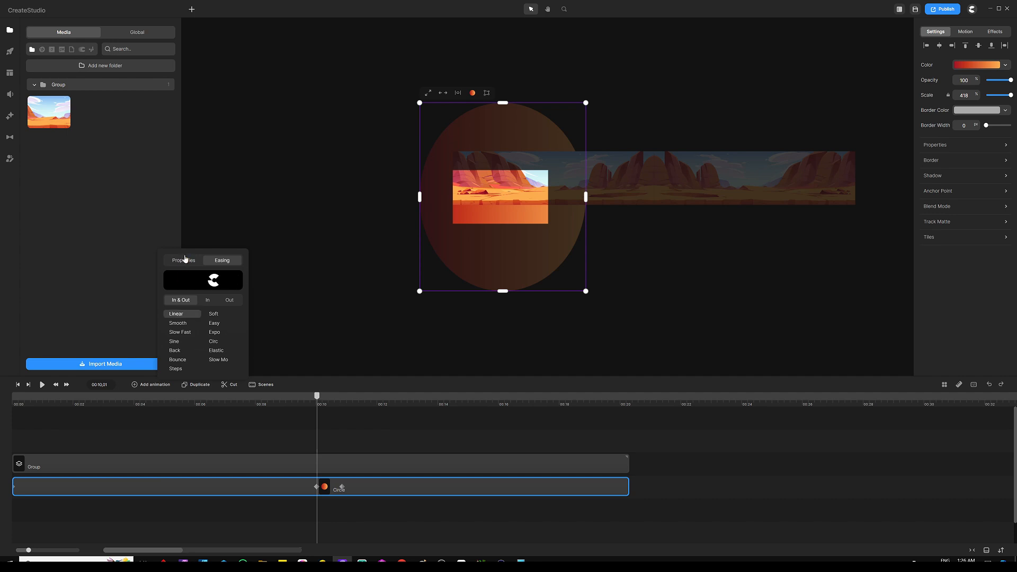
{"action": "left_click", "coordinate": [183, 259]}
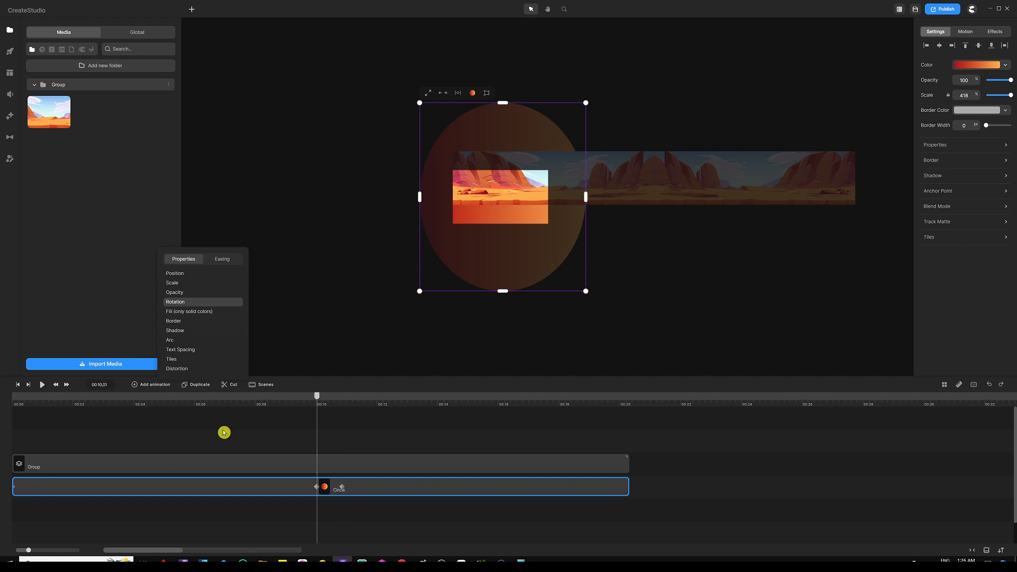
{"action": "left_click", "coordinate": [345, 446]}
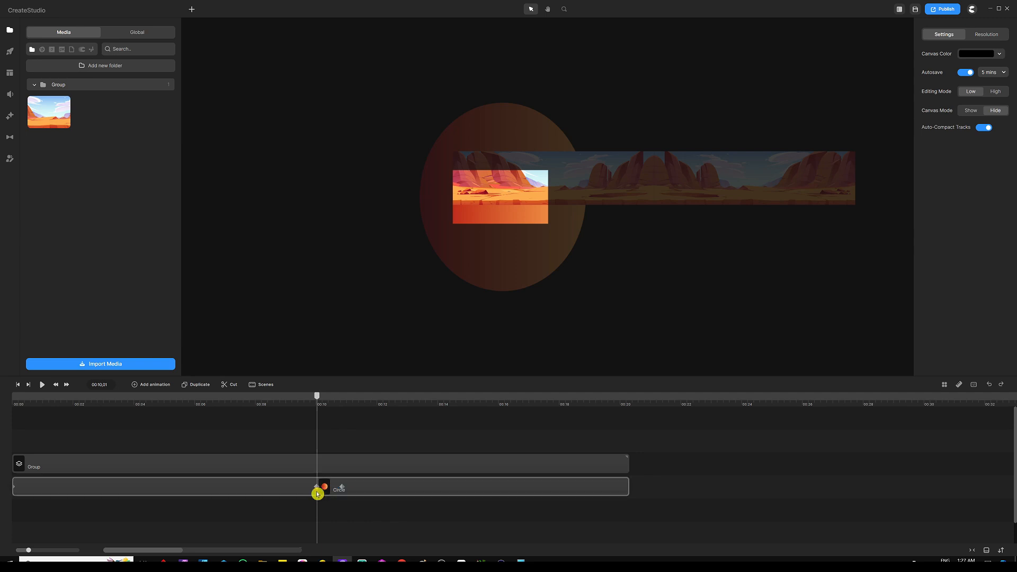
Move the second rotation animation's end to about 20 seconds and rotate the circle there, ending upright.
{"action": "left_click", "coordinate": [341, 487]}
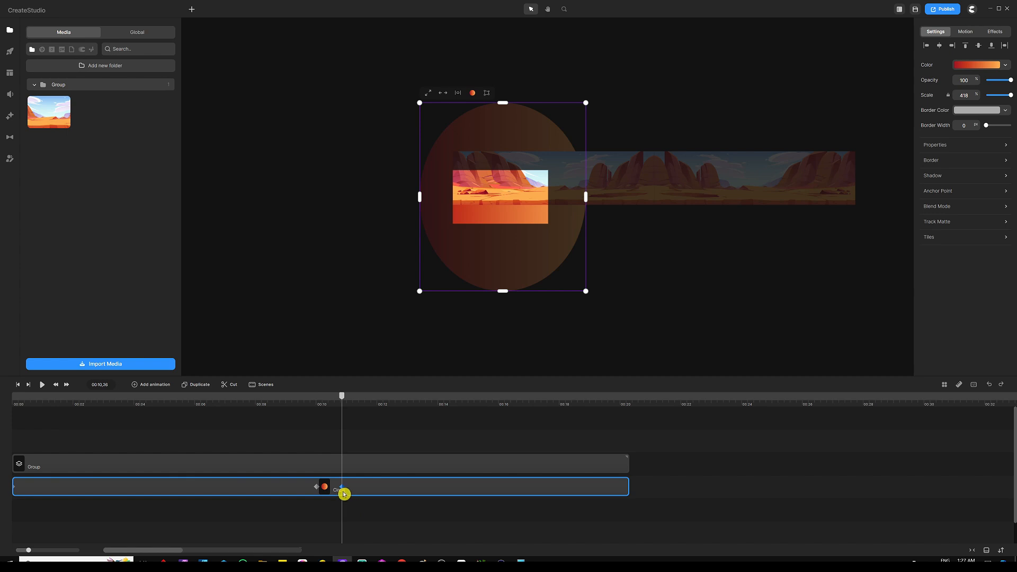
{"action": "left_click_drag", "start_coordinate": [341, 486], "coordinate": [544, 486]}
{"action": "left_click_drag", "start_coordinate": [624, 487], "coordinate": [624, 487]}
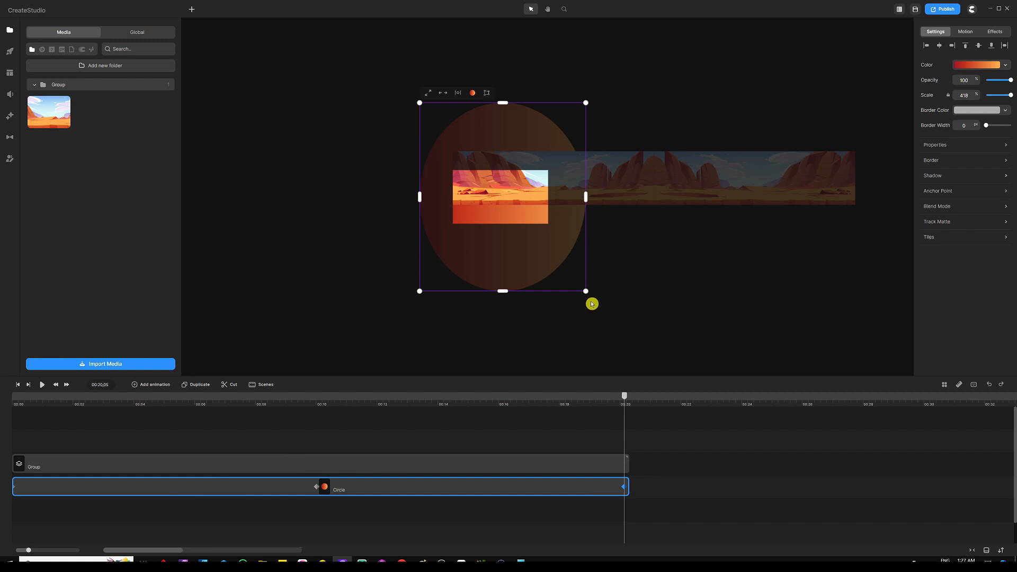
{"action": "mouse_move", "coordinate": [589, 294]}
{"action": "left_mouse_down"}
{"action": "mouse_move", "coordinate": [377, 154]}
{"action": "mouse_move", "coordinate": [381, 142]}
{"action": "mouse_move", "coordinate": [454, 108]}
{"action": "mouse_move", "coordinate": [357, 192]}
{"action": "mouse_move", "coordinate": [383, 313]}
{"action": "mouse_move", "coordinate": [478, 320]}
{"action": "mouse_move", "coordinate": [542, 343]}
{"action": "mouse_move", "coordinate": [570, 332]}
{"action": "mouse_move", "coordinate": [592, 298]}
{"action": "left_mouse_up"}
{"action": "left_click", "coordinate": [561, 441]}
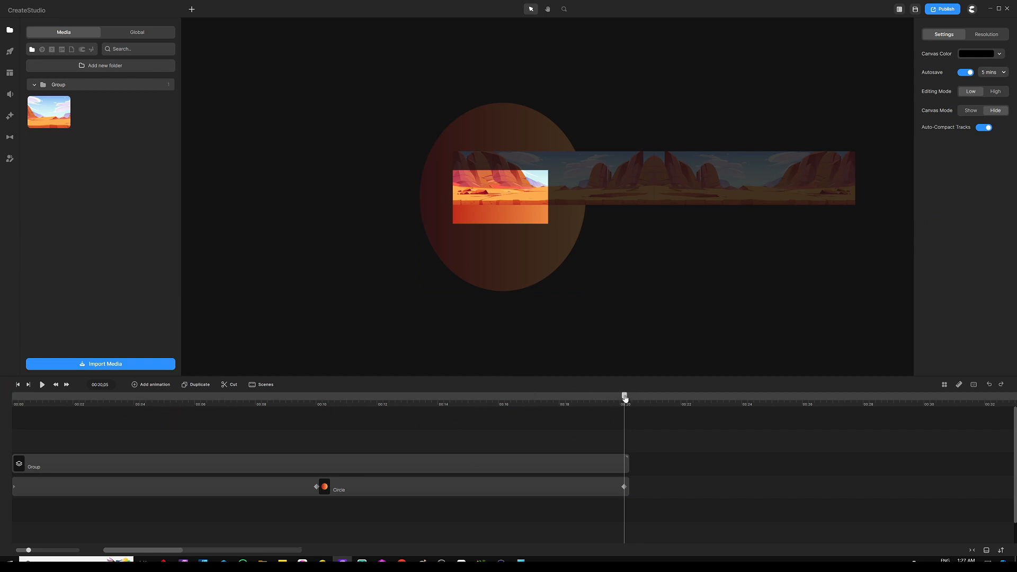
Play the scene from the start to check the circle's ground rotation, stopping at around 17 seconds and returning to the beginning.
{"action": "left_click_drag", "start_coordinate": [625, 395], "coordinate": [8, 389]}
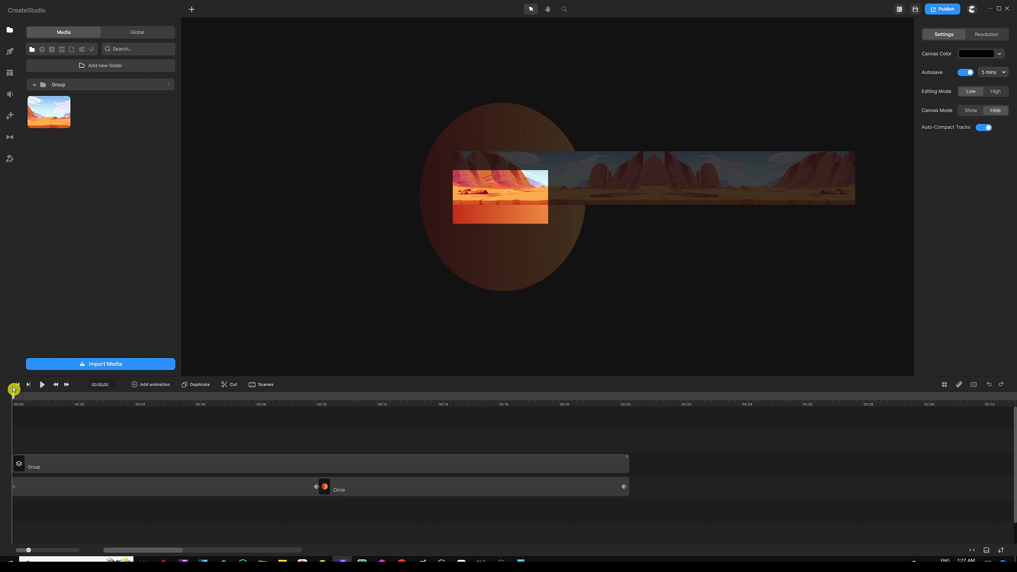
{"action": "left_click", "coordinate": [42, 386]}
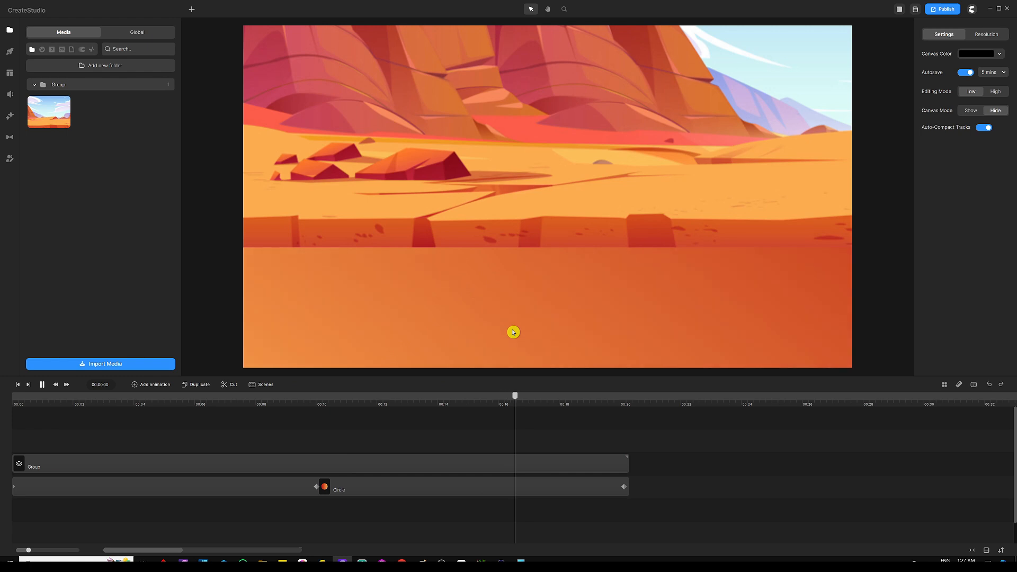
{"action": "key", "text": "space"}
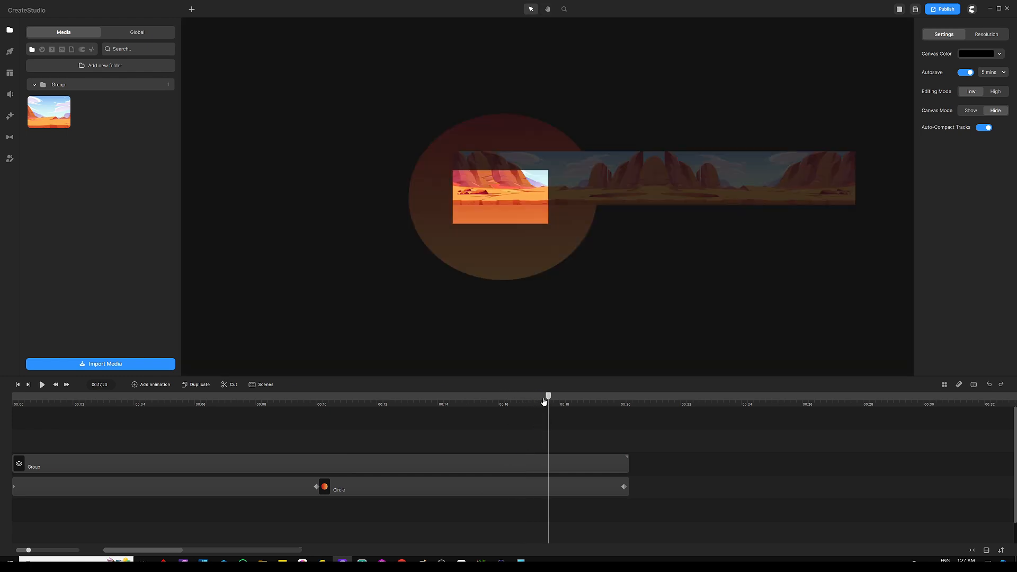
{"action": "left_click_drag", "start_coordinate": [547, 401], "coordinate": [13, 407]}
{"action": "key", "text": "ctrl+0"}
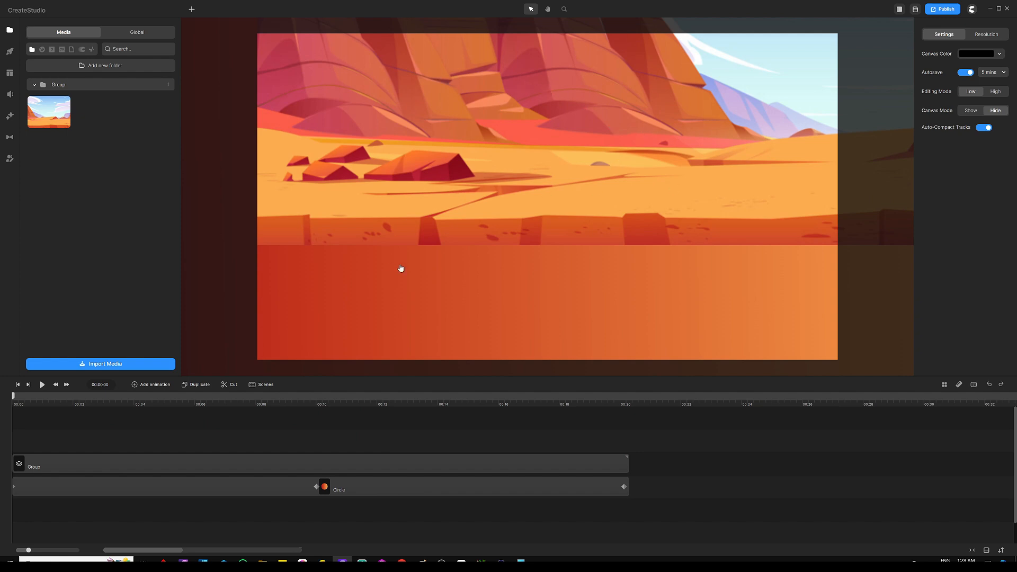
Add a Position animation at the start of the panorama Group layer and give it In & Out Linear easing.
{"action": "left_click", "coordinate": [93, 465]}
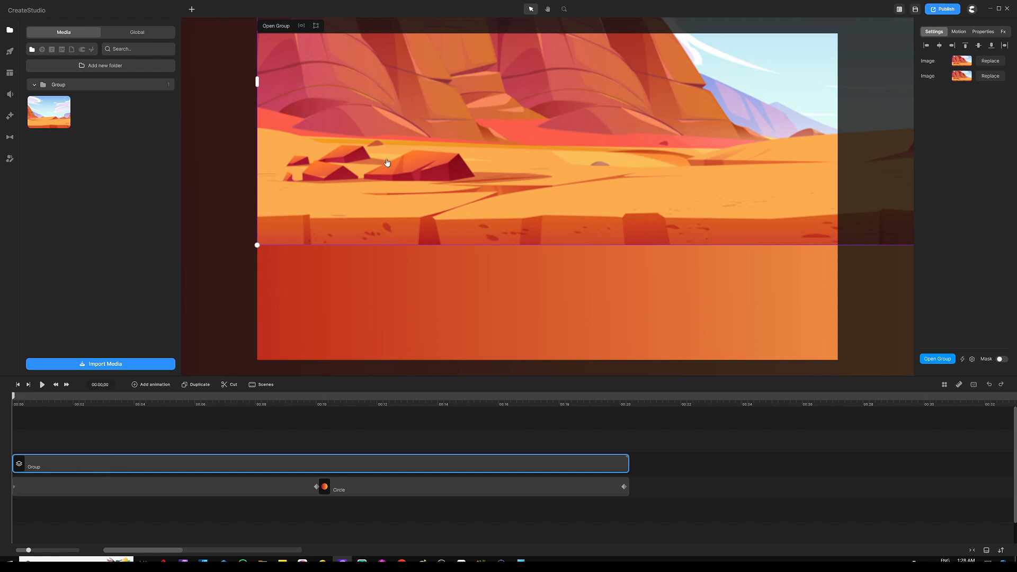
{"action": "left_click", "coordinate": [151, 385]}
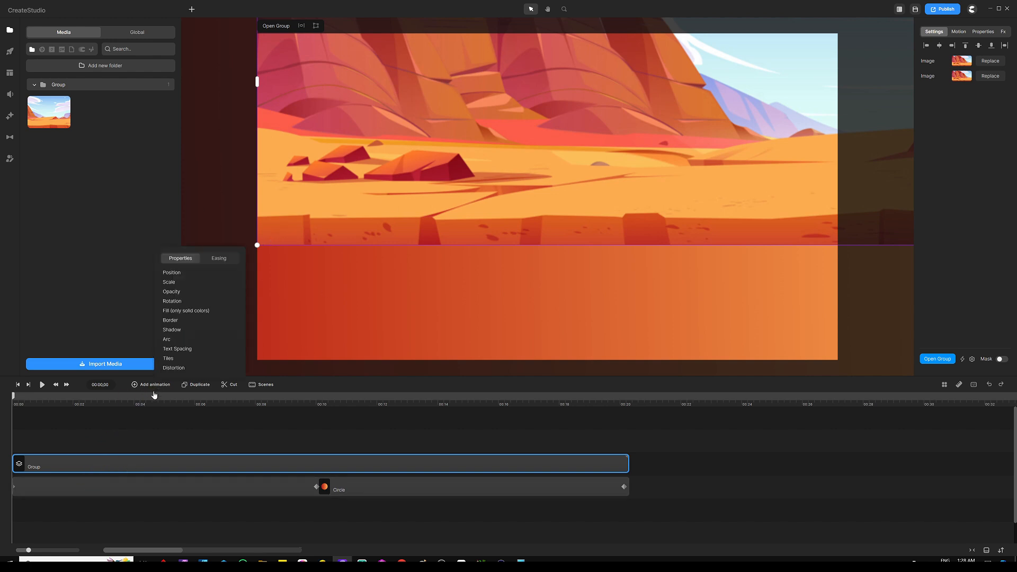
{"action": "left_click", "coordinate": [206, 273]}
{"action": "left_click", "coordinate": [219, 259]}
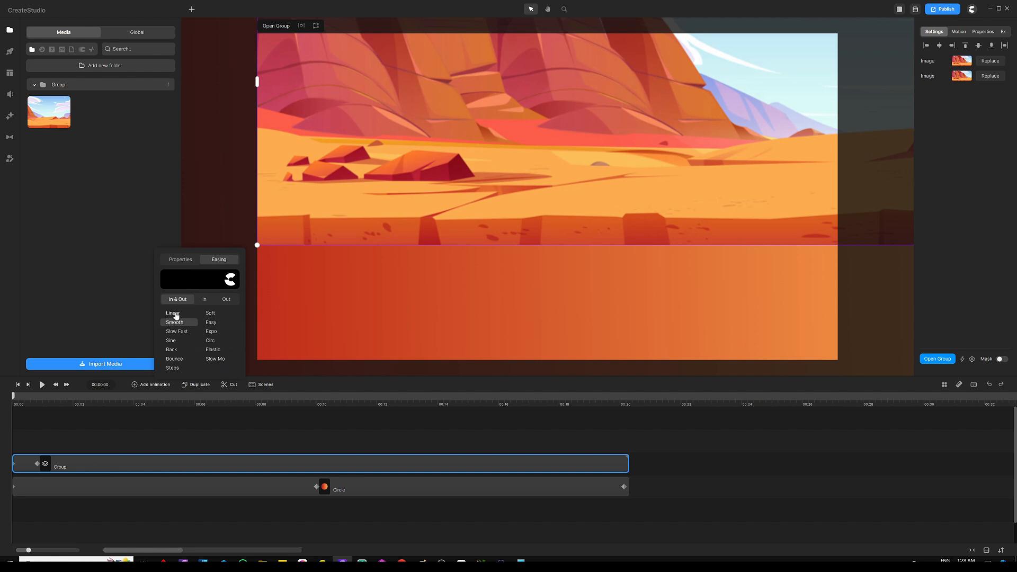
{"action": "left_click", "coordinate": [111, 433]}
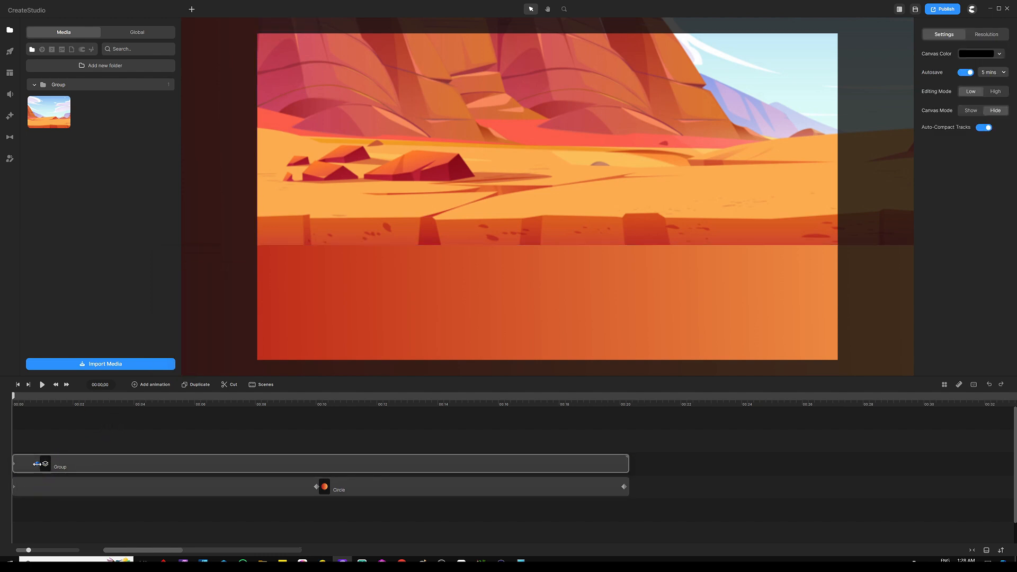
Move the end of the group's position animation to about 10 seconds and shift the panorama left there by slightly more than one canvas width.
{"action": "left_click_drag", "start_coordinate": [37, 464], "coordinate": [55, 463]}
{"action": "left_click_drag", "start_coordinate": [318, 465], "coordinate": [316, 464]}
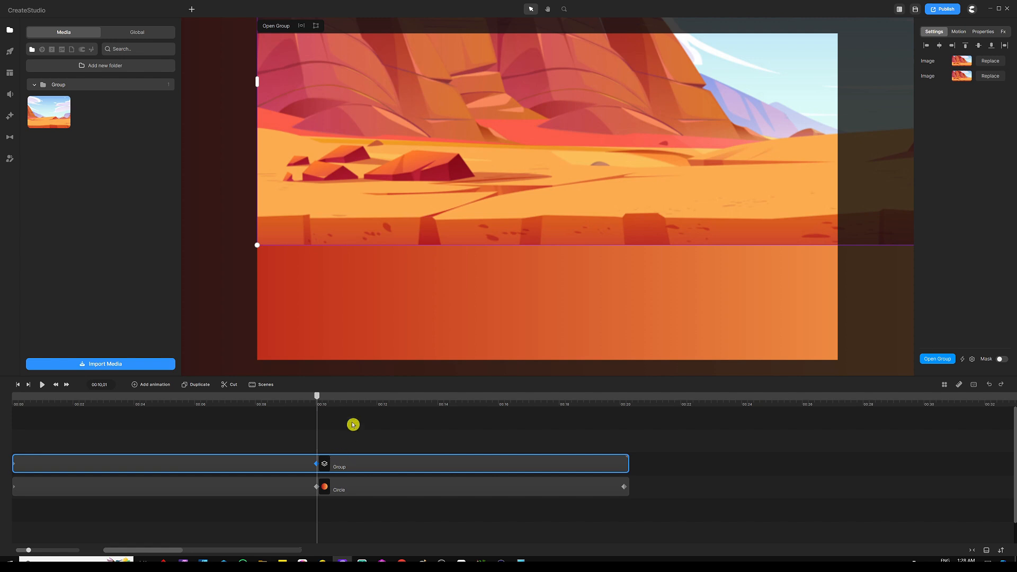
{"action": "scroll", "coordinate": [440, 206], "scroll_direction": "down", "scroll_amount": 3}
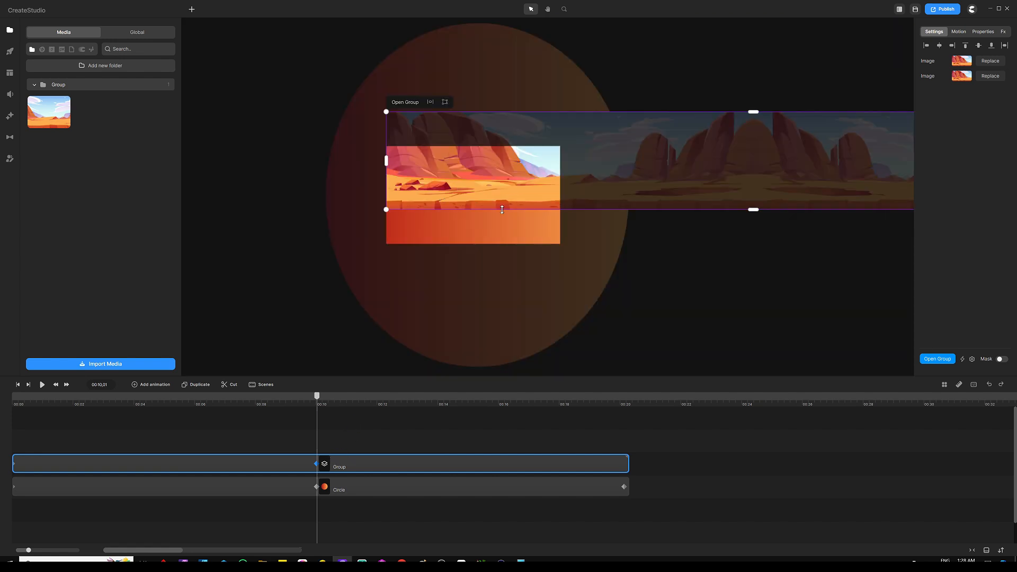
{"action": "left_click_drag", "start_coordinate": [531, 185], "coordinate": [345, 172]}
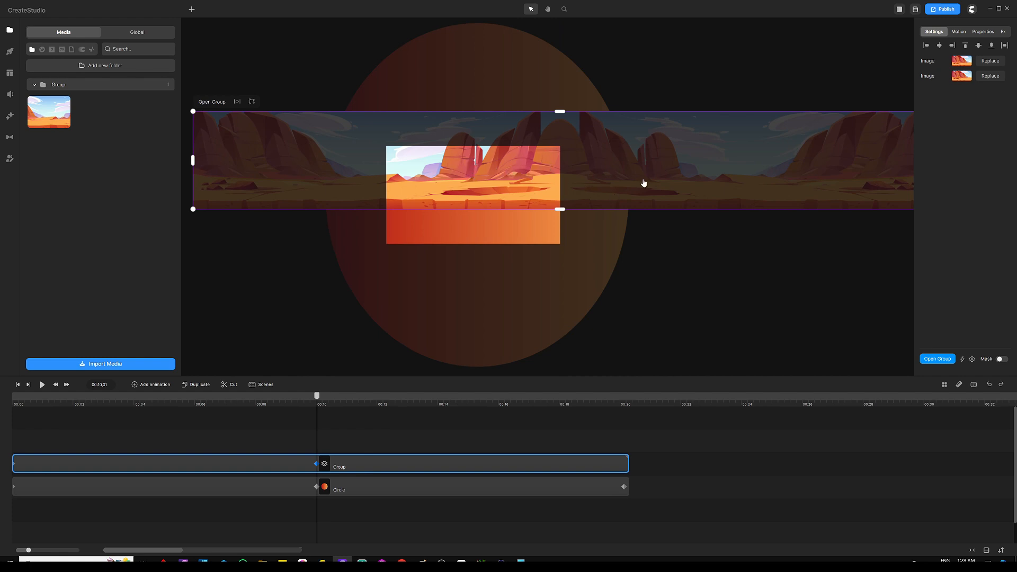
Add a second Position animation with Linear easing to the Group layer, starting at the 10-second mark.
{"action": "left_click", "coordinate": [404, 447]}
{"action": "left_click", "coordinate": [378, 470]}
{"action": "left_click", "coordinate": [162, 387]}
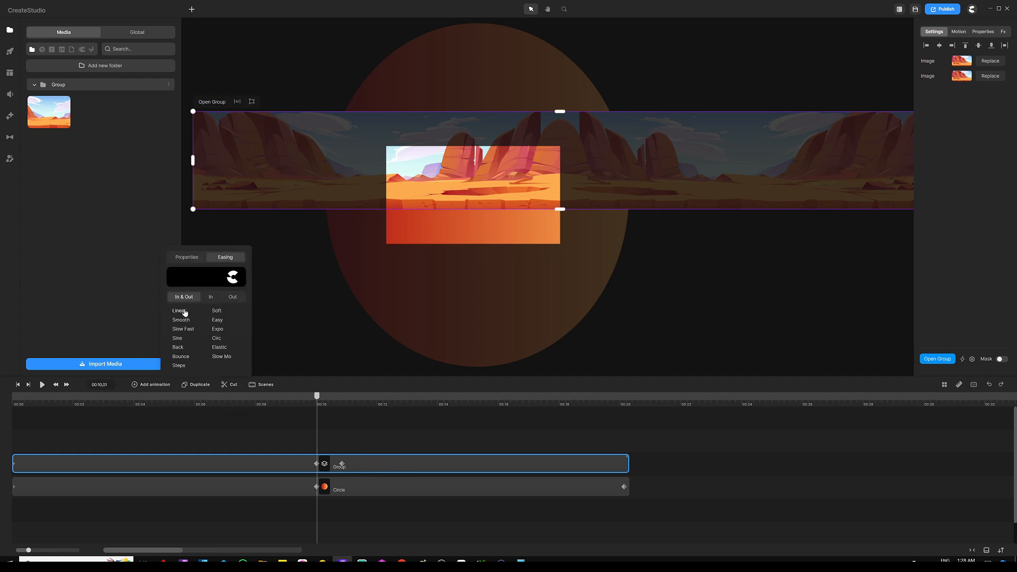
{"action": "left_click", "coordinate": [192, 258]}
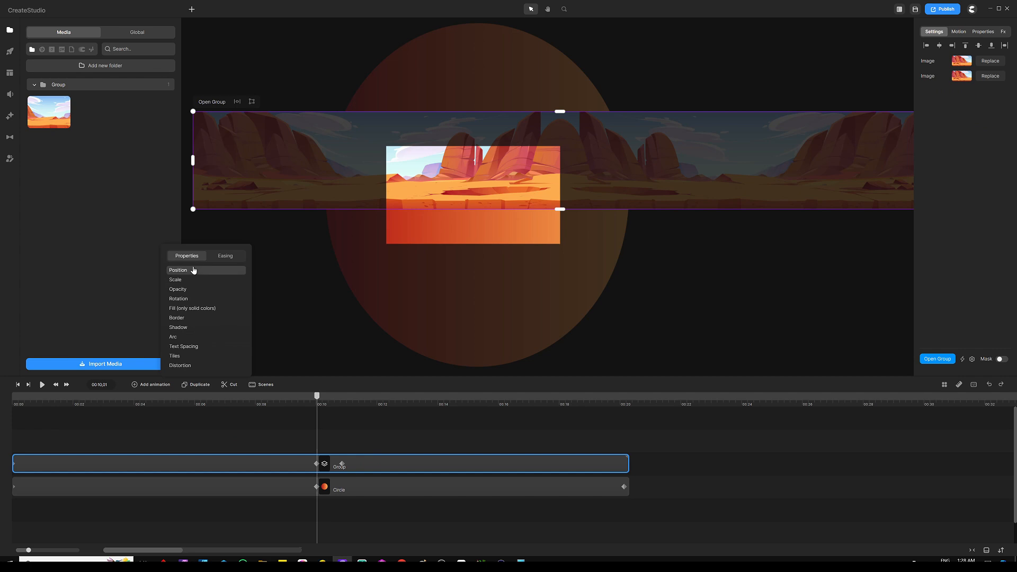
{"action": "left_click", "coordinate": [350, 403]}
{"action": "left_click", "coordinate": [334, 445]}
Move the second position animation's end to about 20 seconds and shift the panorama left there until its right edge meets the canvas's right edge.
{"action": "left_click", "coordinate": [338, 472]}
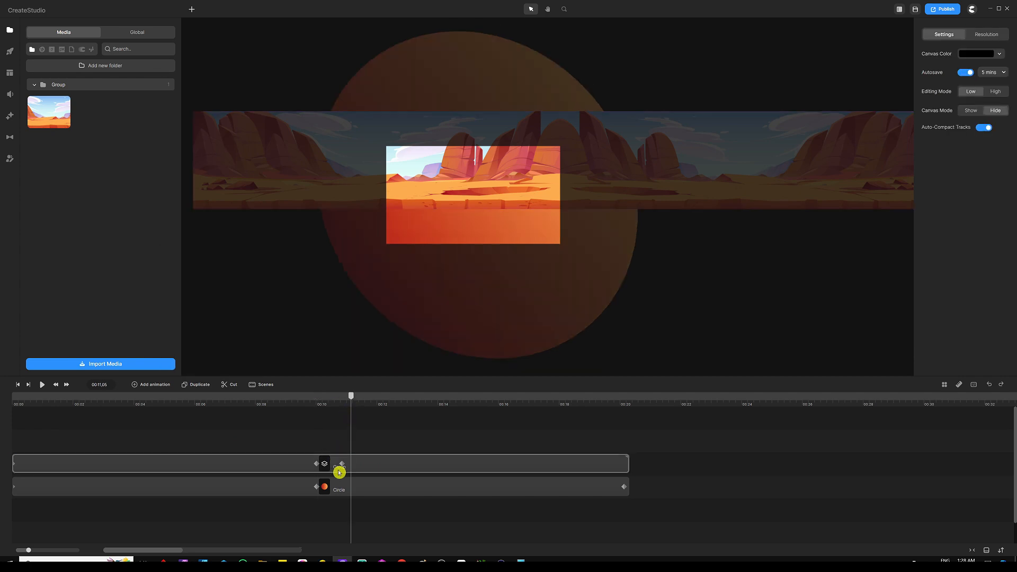
{"action": "left_click_drag", "start_coordinate": [341, 464], "coordinate": [370, 464]}
{"action": "left_click_drag", "start_coordinate": [622, 465], "coordinate": [623, 464]}
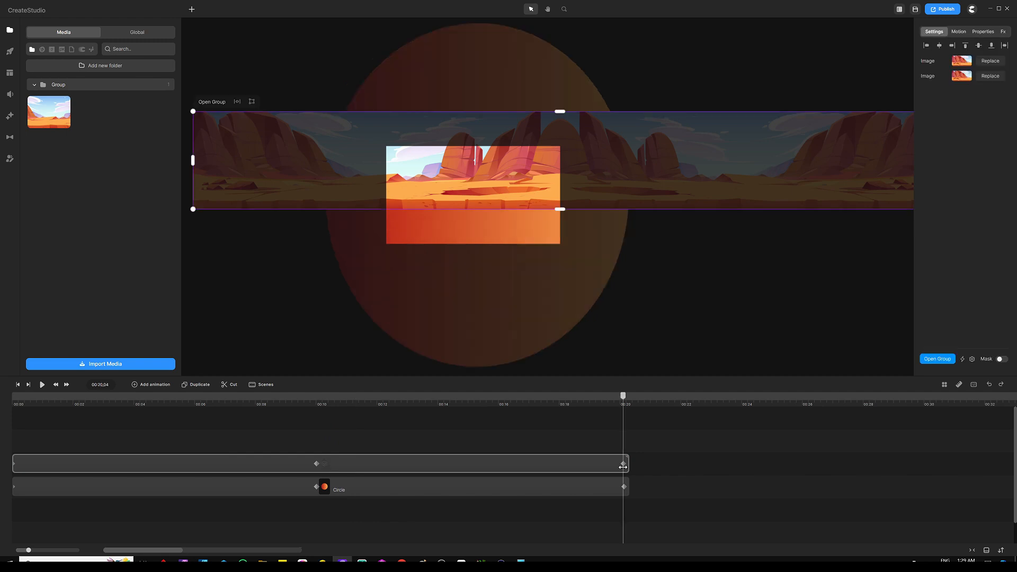
{"action": "left_click", "coordinate": [623, 464]}
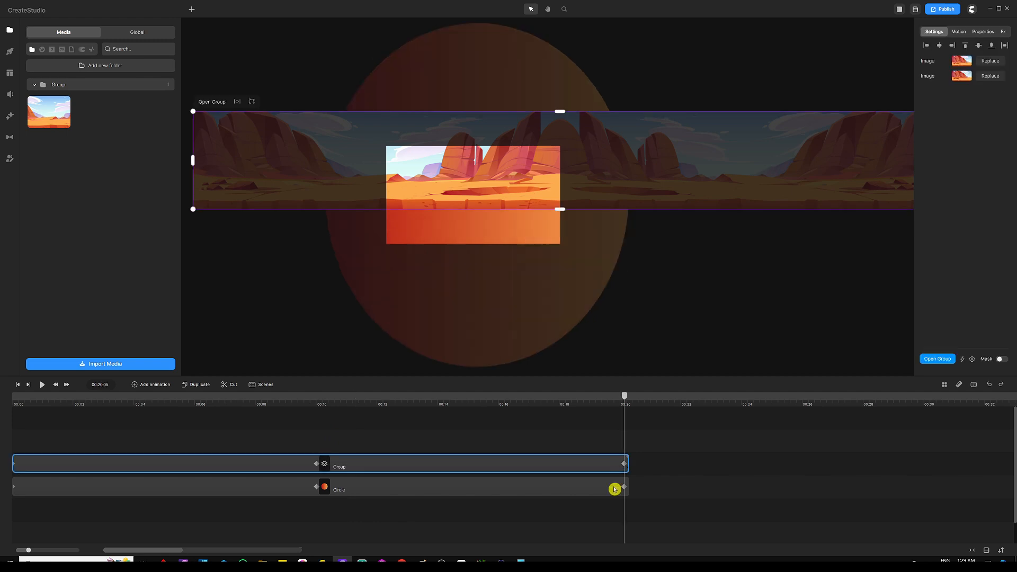
{"action": "key", "text": "ctrl+s"}
{"action": "left_click_drag", "start_coordinate": [623, 159], "coordinate": [263, 165]}
{"action": "left_click", "coordinate": [511, 426]}
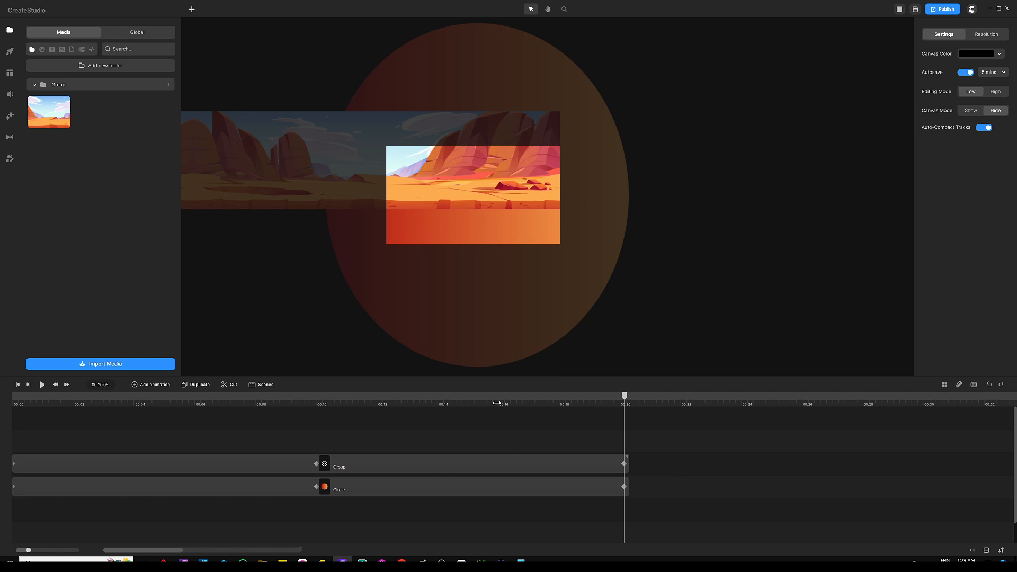
Play the scene from the start to check the panorama moving with the rotating ground, recheck the middle section and return to the beginning.
{"action": "key", "text": "Home"}
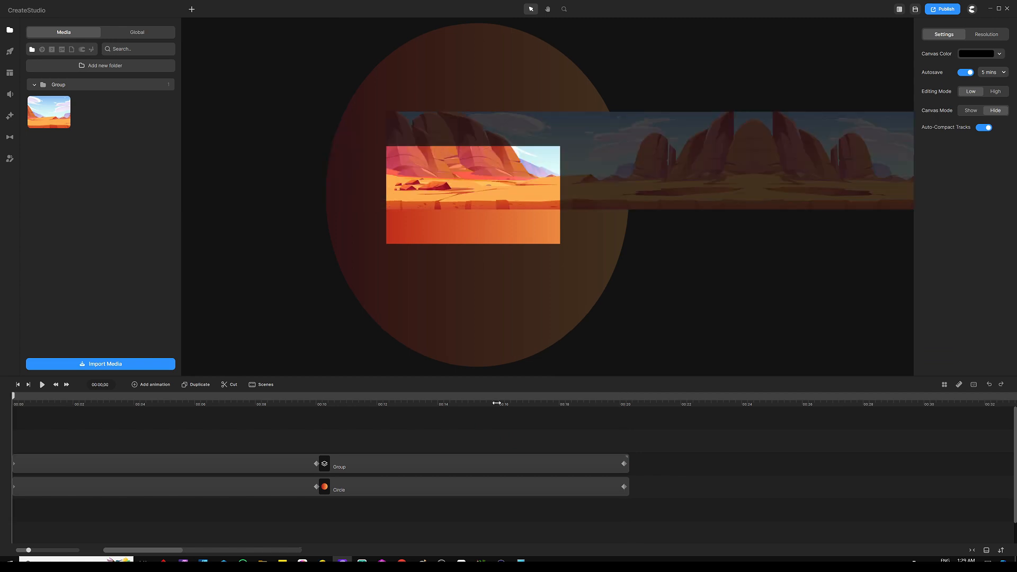
{"action": "key", "text": "space"}
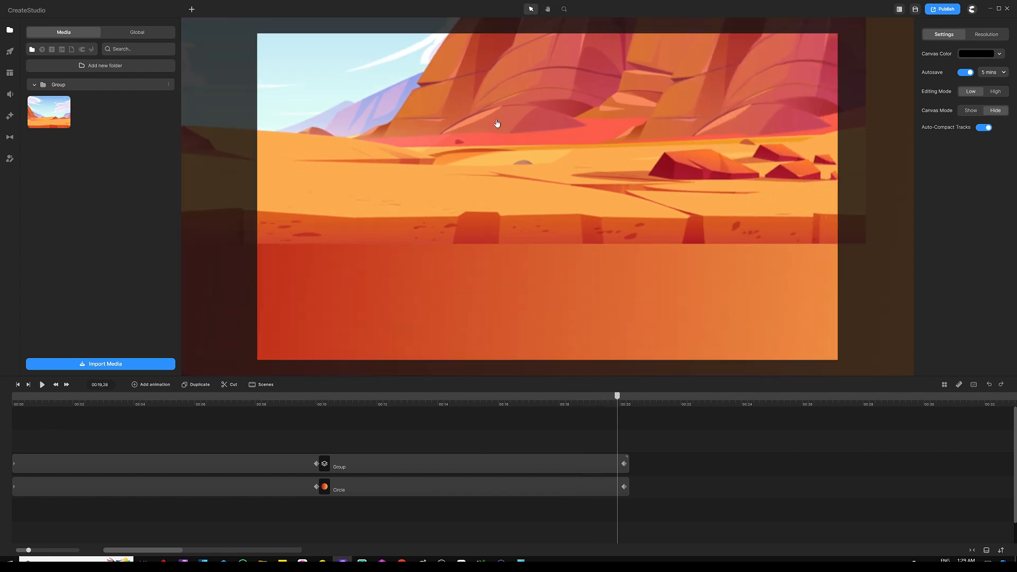
{"action": "left_click_drag", "start_coordinate": [618, 406], "coordinate": [395, 404]}
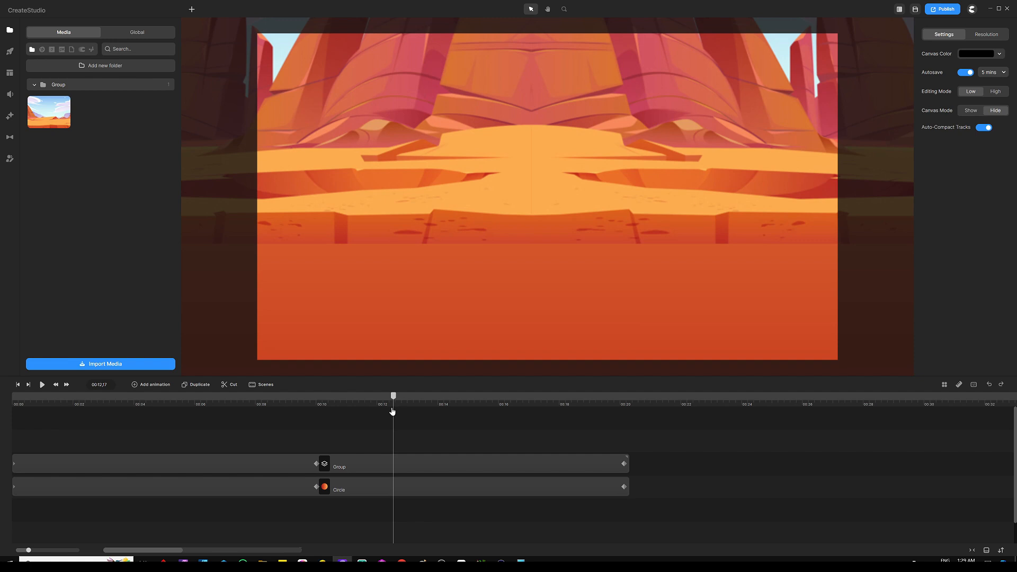
{"action": "left_click", "coordinate": [396, 418]}
{"action": "left_click_drag", "start_coordinate": [393, 398], "coordinate": [6, 402]}
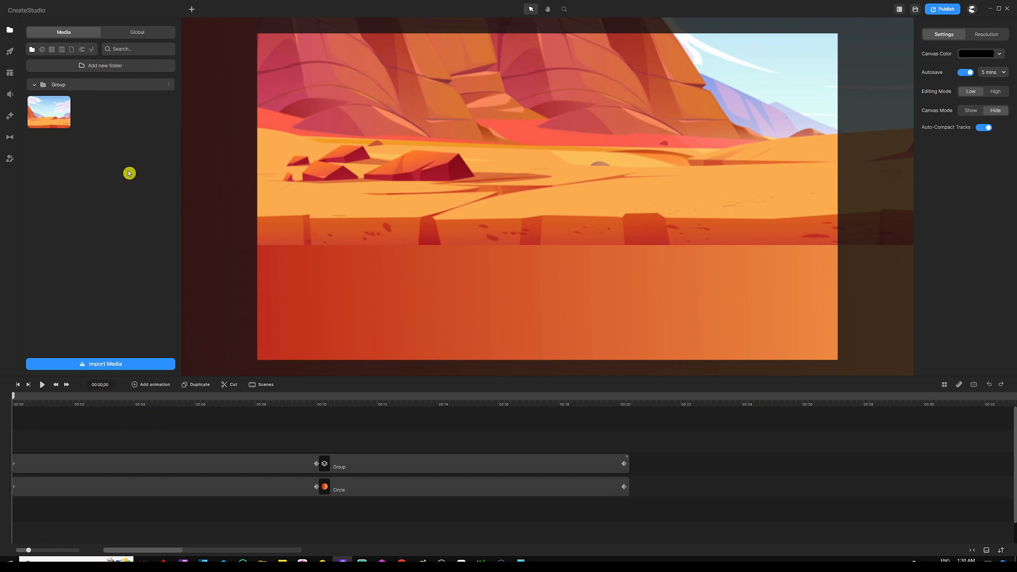
Add the 3D character Tom to the canvas, scale him down slightly and place his feet on the gradient ground near the centre.
{"action": "left_click", "coordinate": [10, 159]}
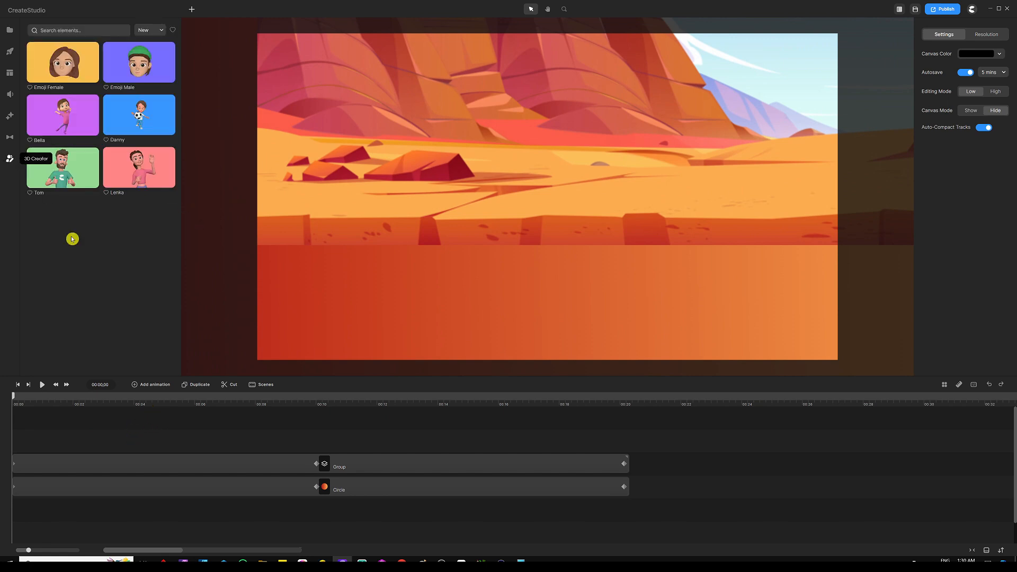
{"action": "left_click_drag", "start_coordinate": [70, 180], "coordinate": [514, 210]}
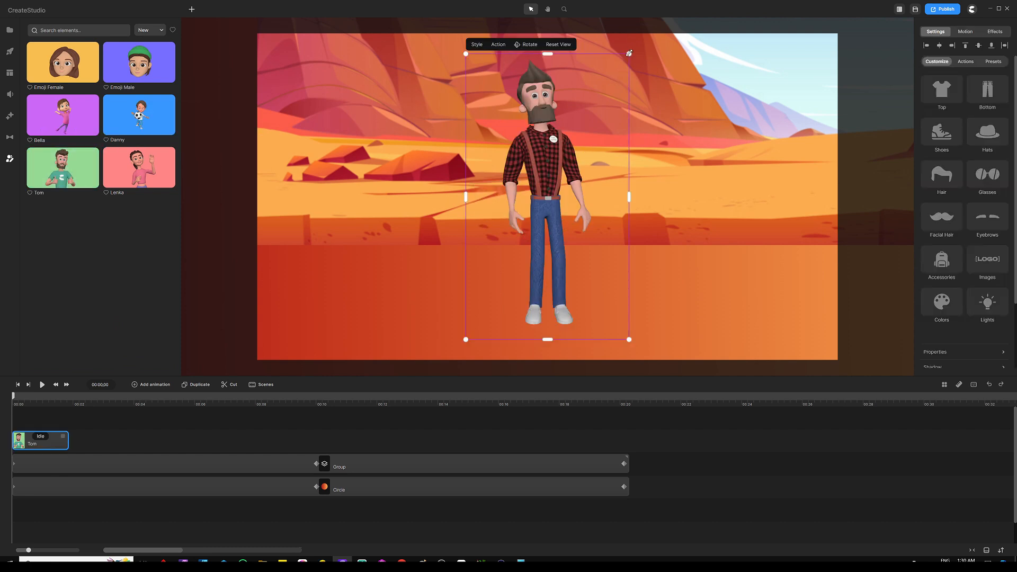
{"action": "left_click_drag", "start_coordinate": [628, 53], "coordinate": [605, 110]}
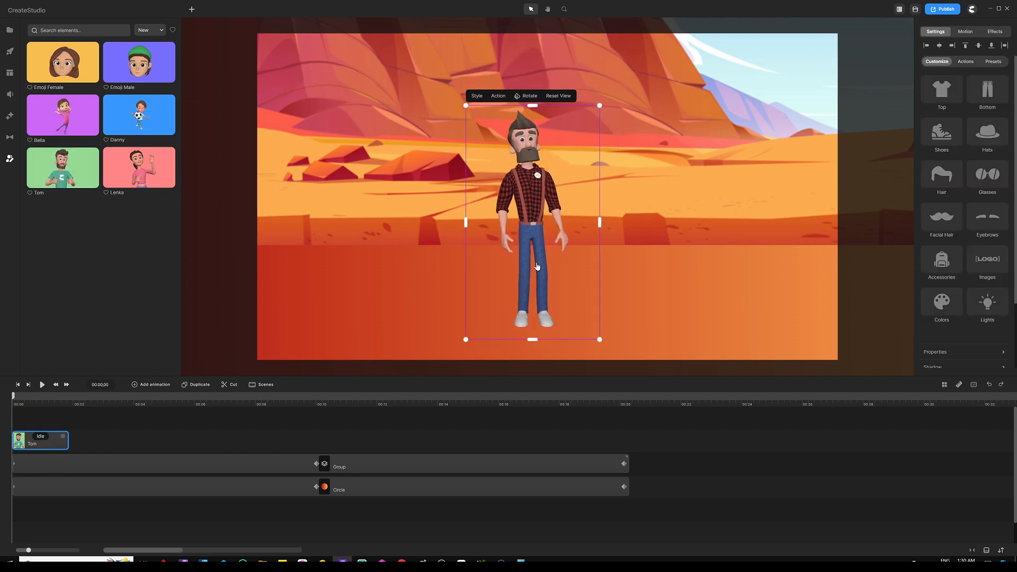
{"action": "mouse_move", "coordinate": [537, 265]}
{"action": "left_mouse_down"}
{"action": "mouse_move", "coordinate": [557, 232]}
{"action": "mouse_move", "coordinate": [532, 249]}
{"action": "left_mouse_up"}
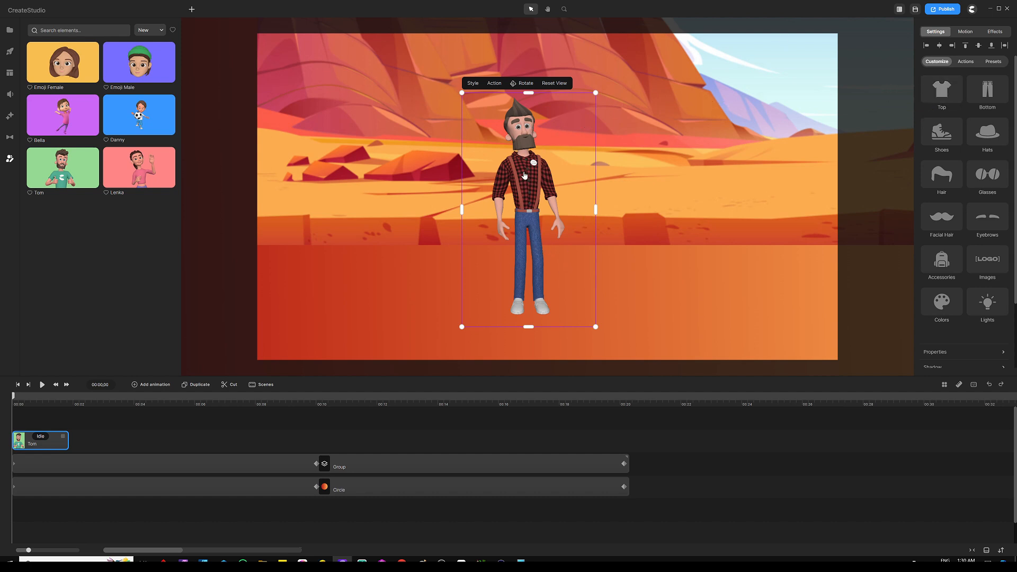
Apply the character preset with orange hat, sunglasses, leafy green shirt and green shorts to Tom.
{"action": "left_click", "coordinate": [999, 56]}
{"action": "scroll", "coordinate": [950, 217], "scroll_direction": "down", "scroll_amount": 3}
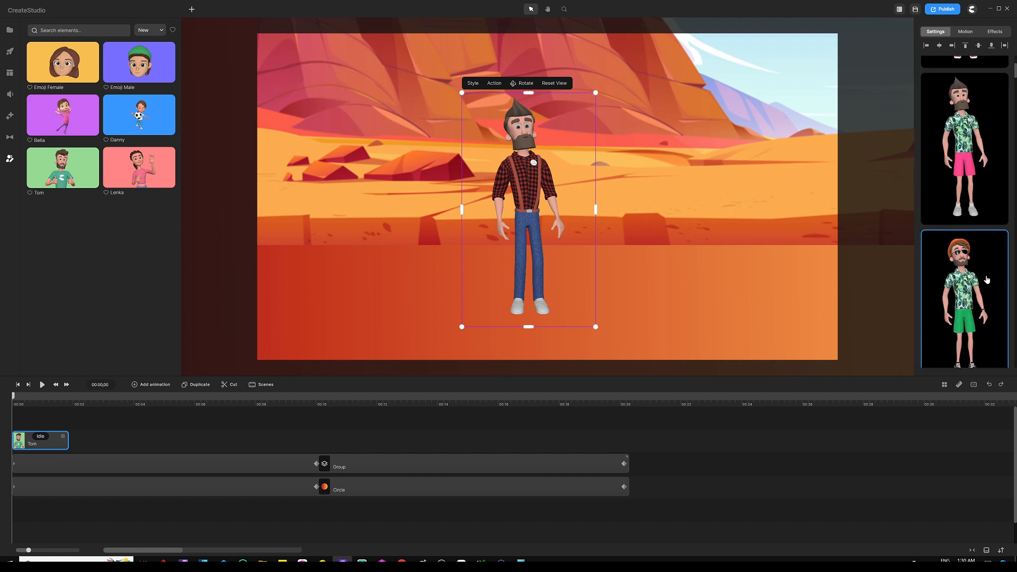
{"action": "left_click", "coordinate": [963, 297]}
{"action": "scroll", "coordinate": [964, 297], "scroll_direction": "up", "scroll_amount": 3}
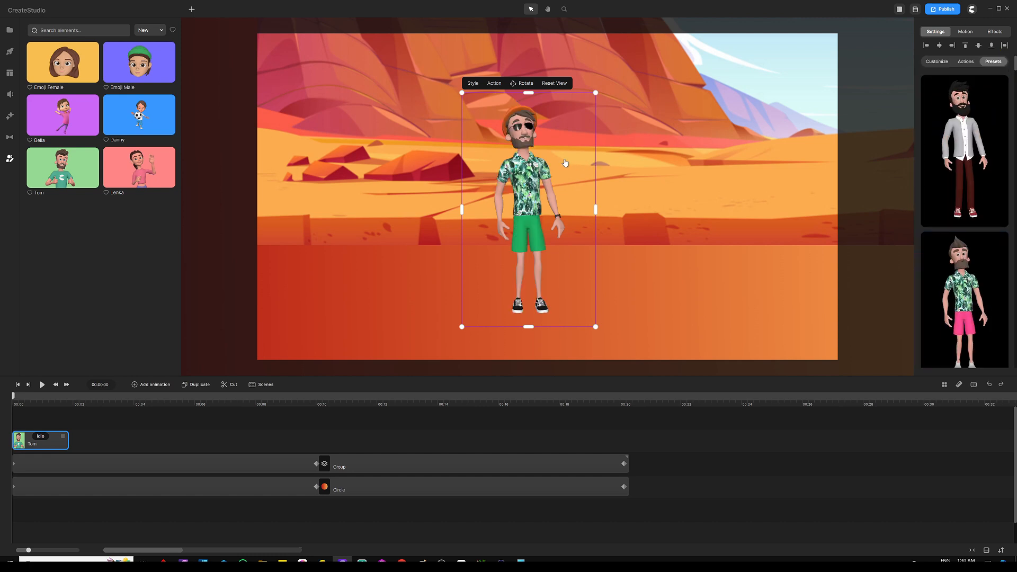
Review Tom's customization categories, the Save as Preset option and the list of available presets.
{"action": "left_click", "coordinate": [944, 62]}
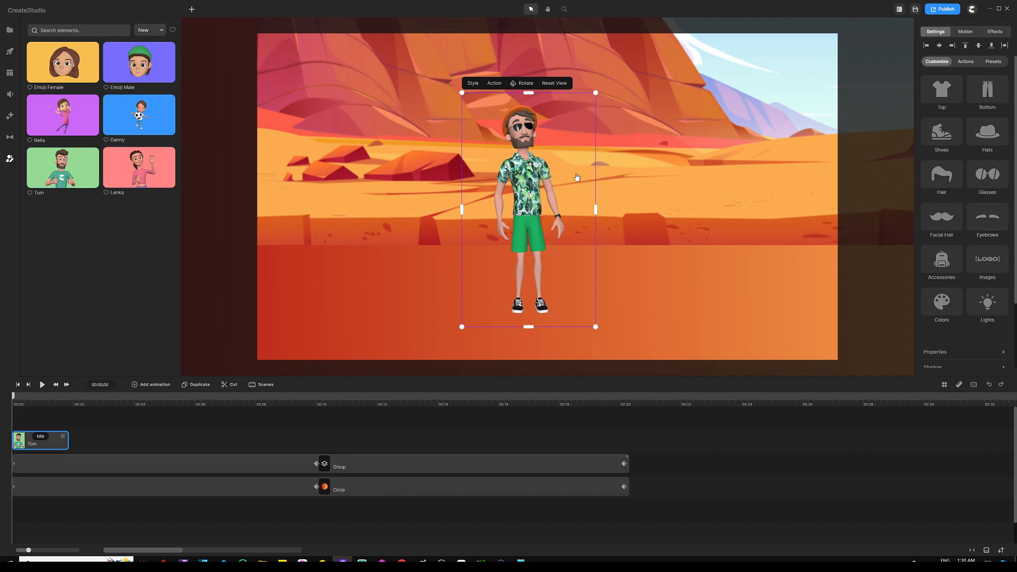
{"action": "right_click", "coordinate": [520, 166]}
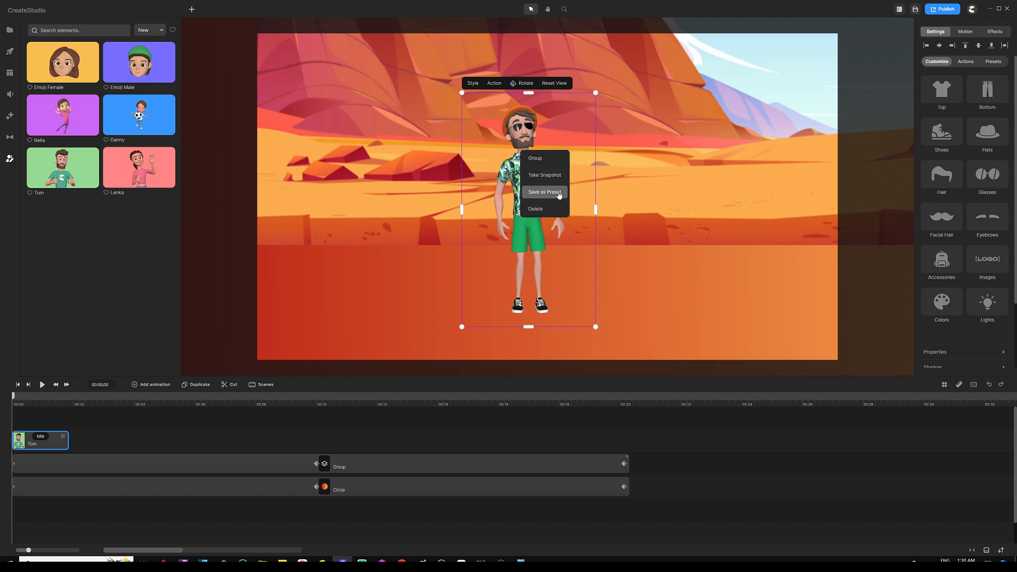
{"action": "left_click", "coordinate": [987, 63]}
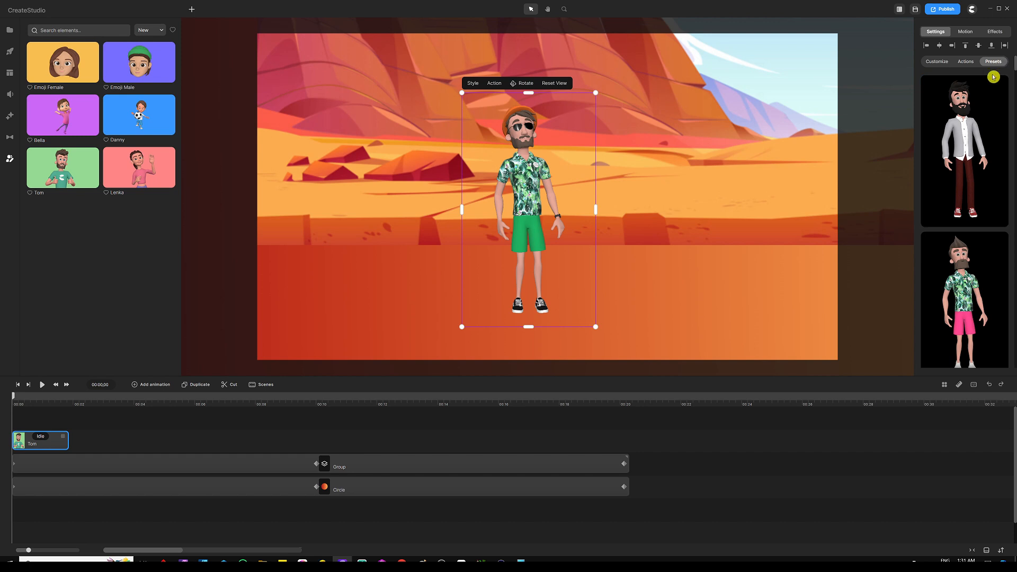
{"action": "scroll", "coordinate": [955, 140], "scroll_direction": "down", "scroll_amount": 10}
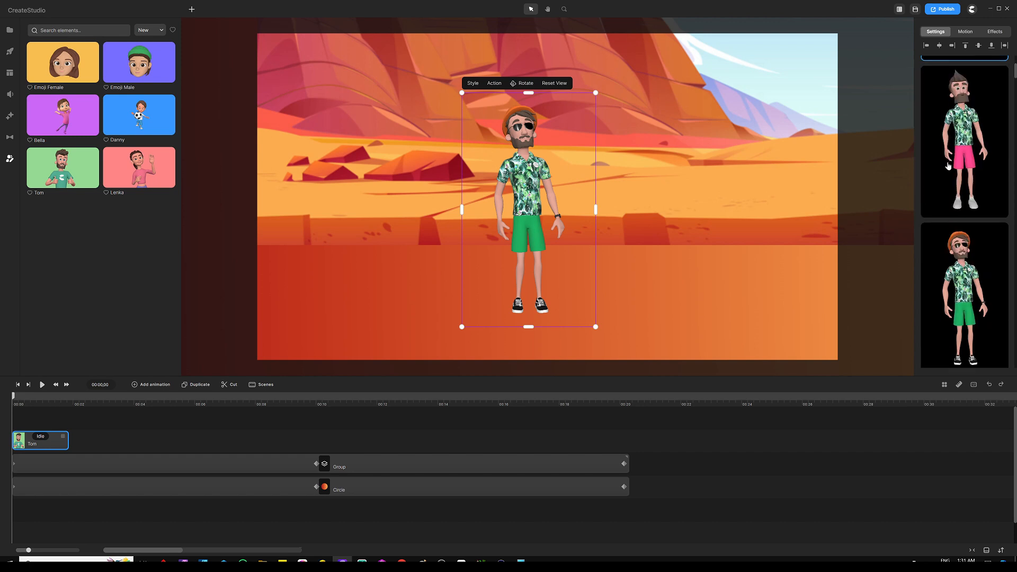
{"action": "scroll", "coordinate": [961, 185], "scroll_direction": "up", "scroll_amount": 10}
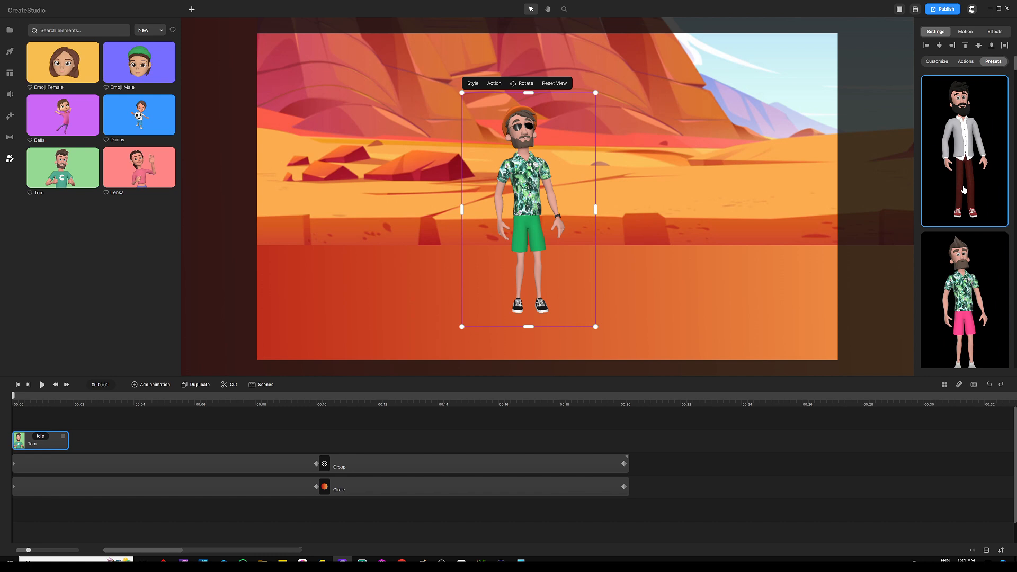
{"action": "left_click", "coordinate": [936, 62]}
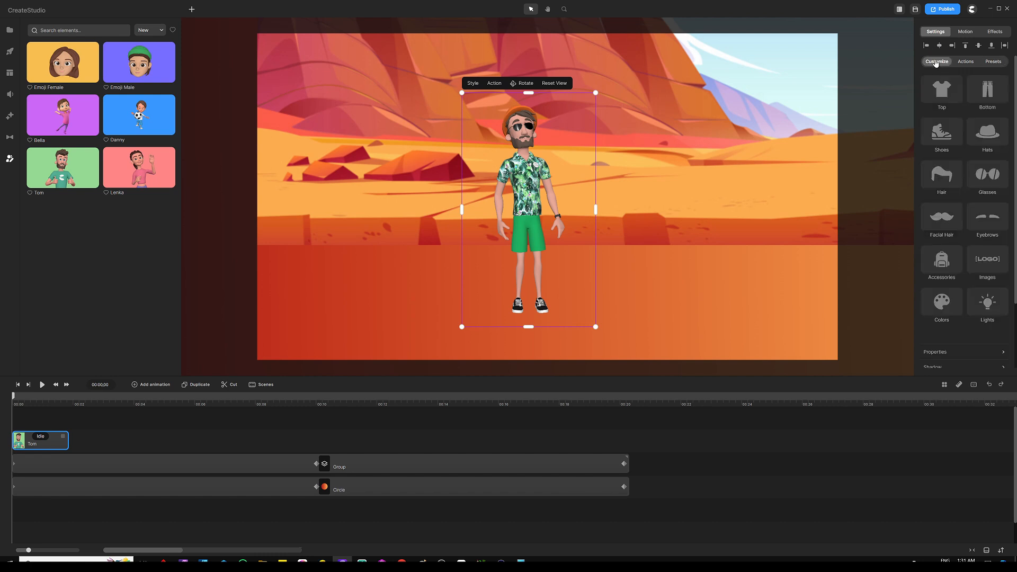
Extend the Tom layer to match the length of the Group and Circle layers, ending just past 20 seconds.
{"action": "left_click", "coordinate": [163, 441]}
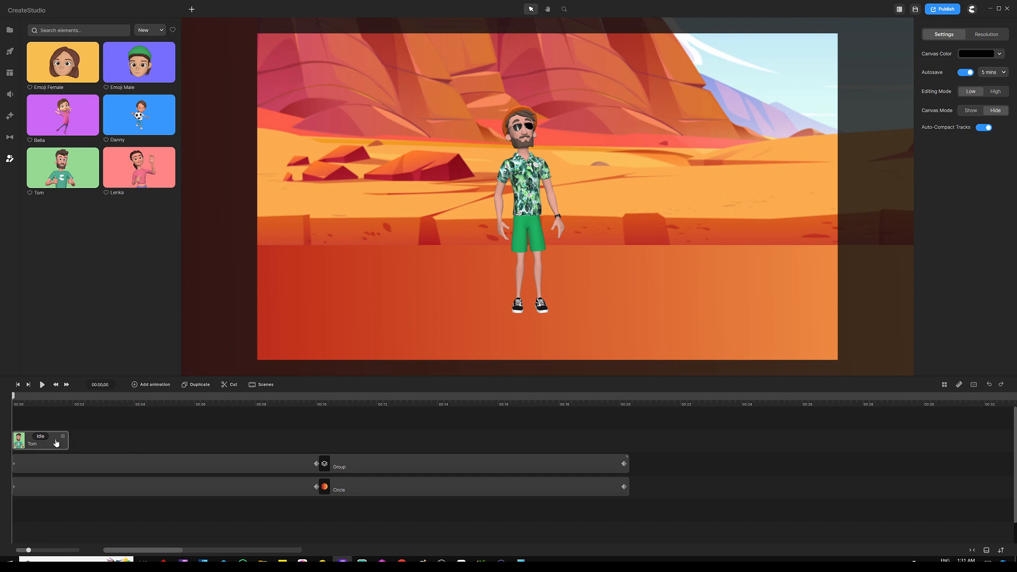
{"action": "left_click_drag", "start_coordinate": [63, 435], "coordinate": [621, 435]}
{"action": "left_click", "coordinate": [620, 435]}
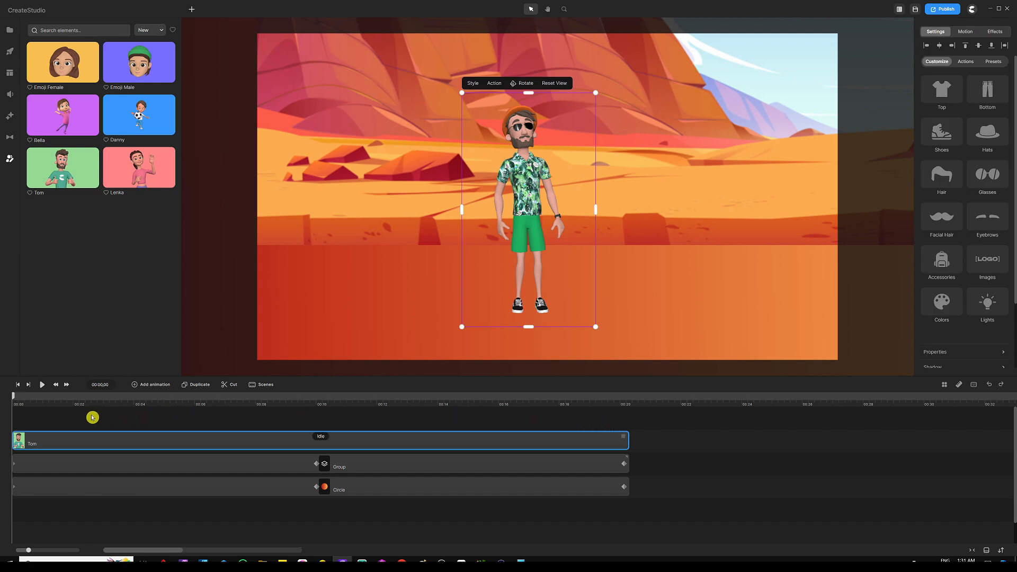
Add a Character View animation with Linear easing to Tom, running from the timeline's start to the other layers' keyframes at about 10 seconds.
{"action": "left_click", "coordinate": [263, 419]}
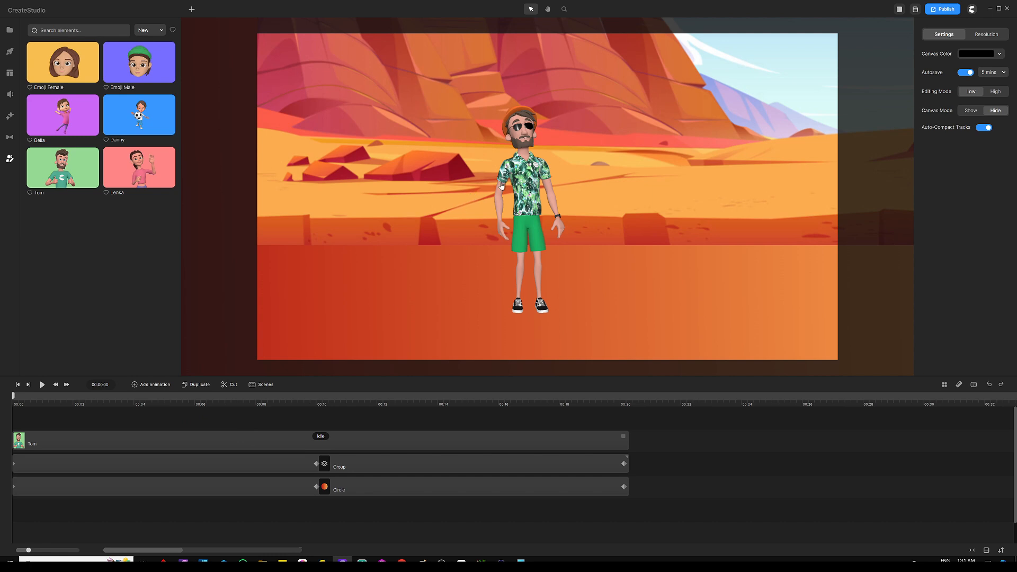
{"action": "left_click", "coordinate": [244, 440]}
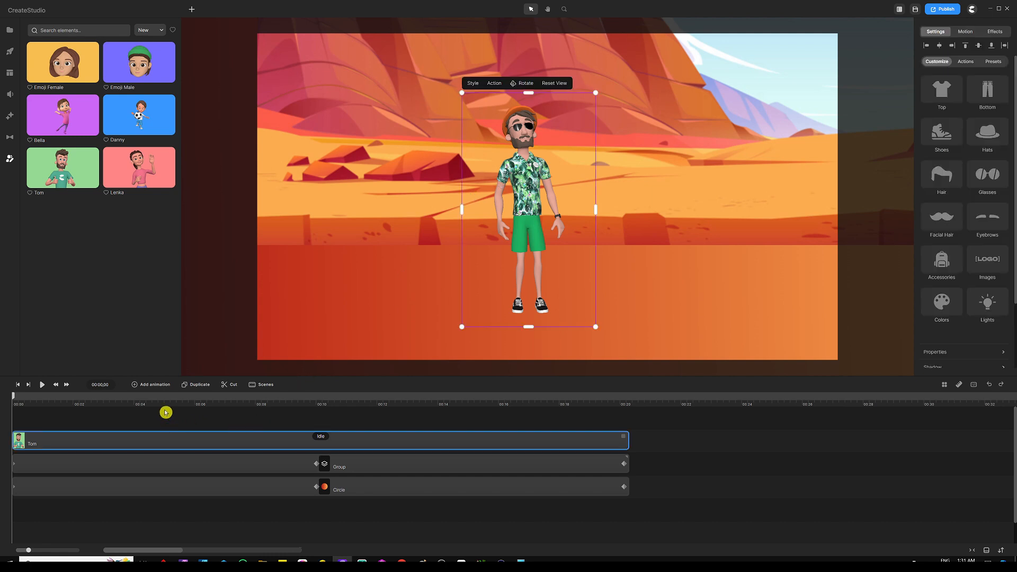
{"action": "left_click", "coordinate": [154, 385]}
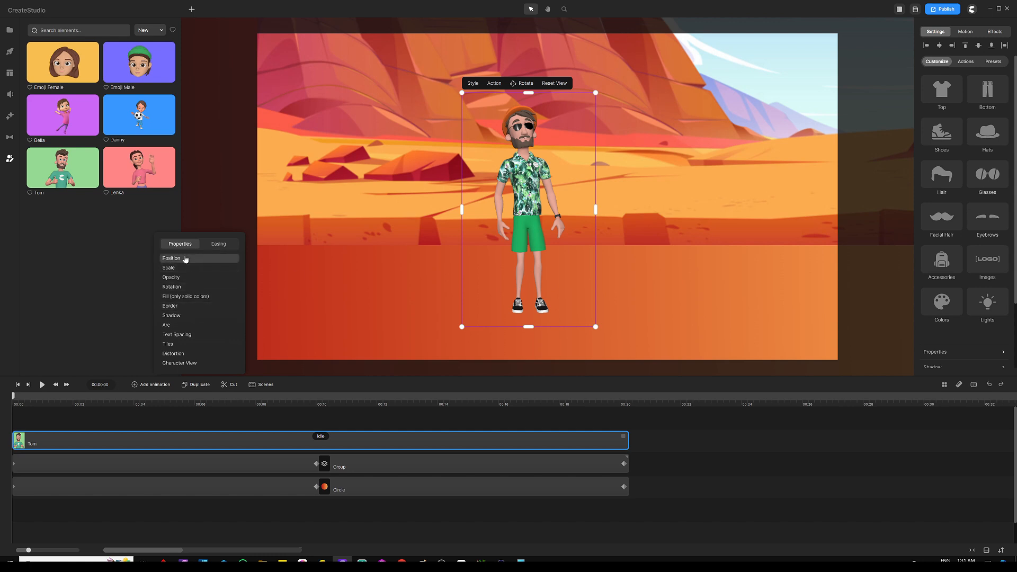
{"action": "left_click", "coordinate": [192, 364]}
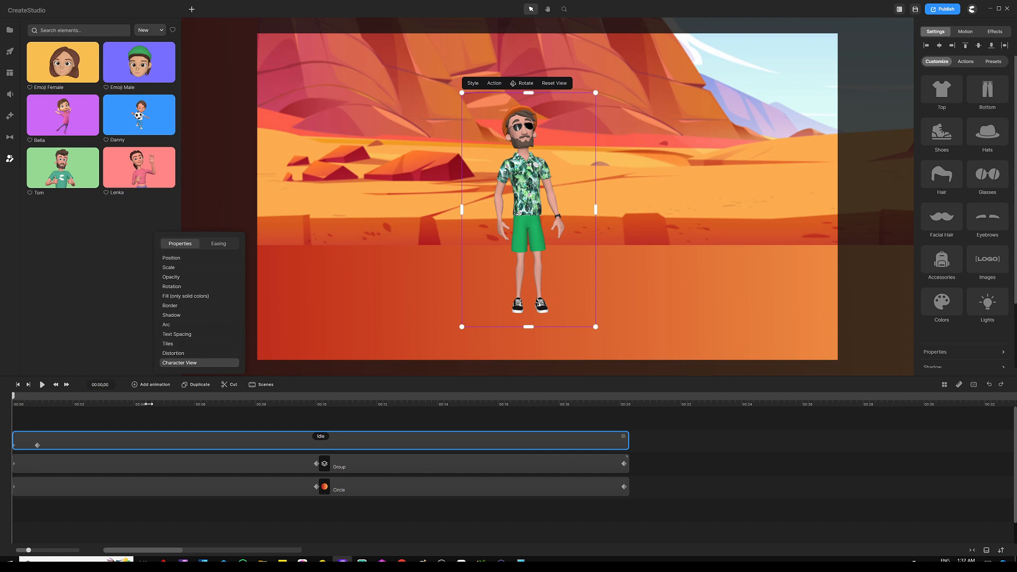
{"action": "left_click", "coordinate": [116, 416]}
{"action": "left_click", "coordinate": [22, 448]}
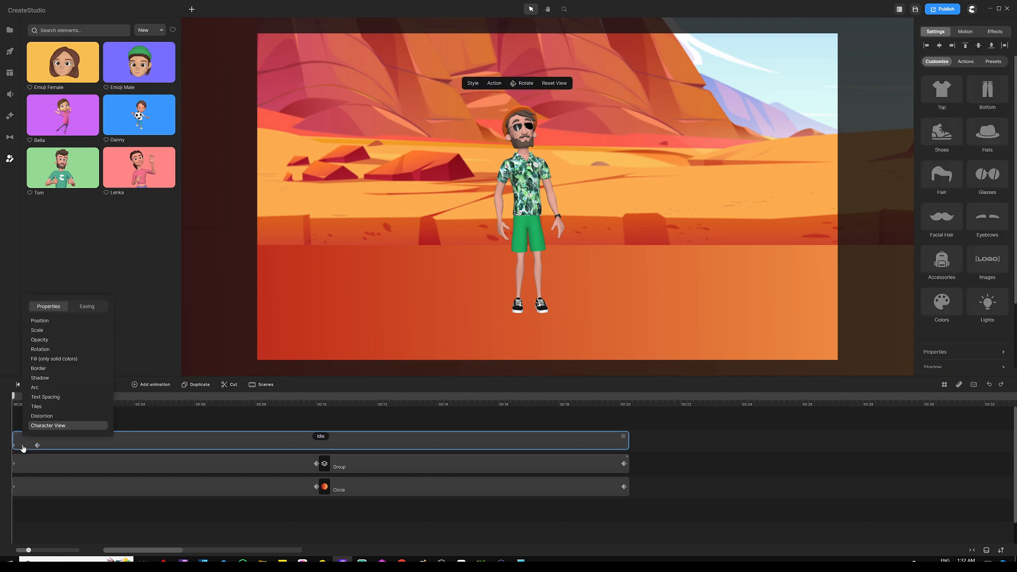
{"action": "left_click", "coordinate": [86, 307]}
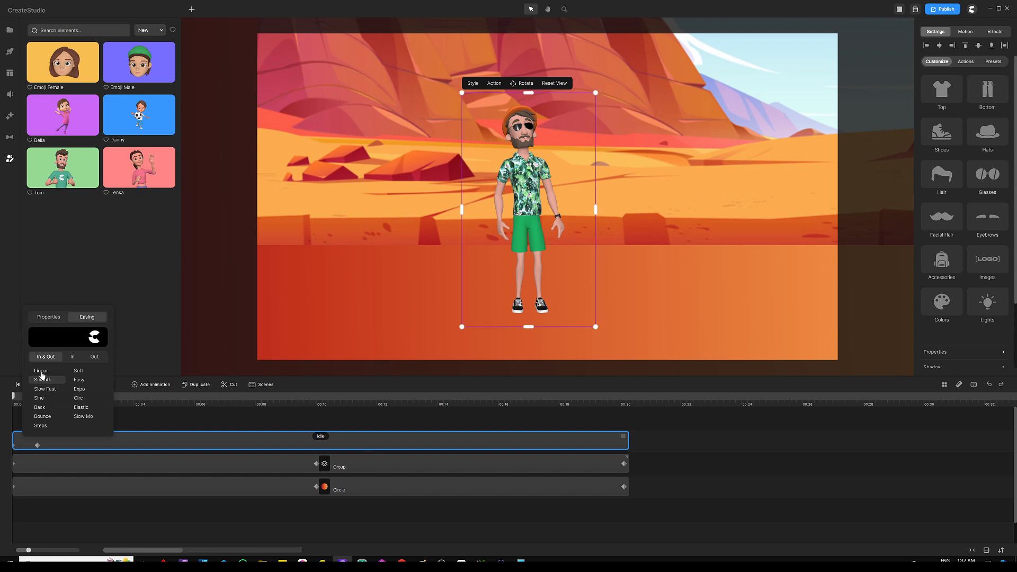
{"action": "left_click", "coordinate": [163, 420]}
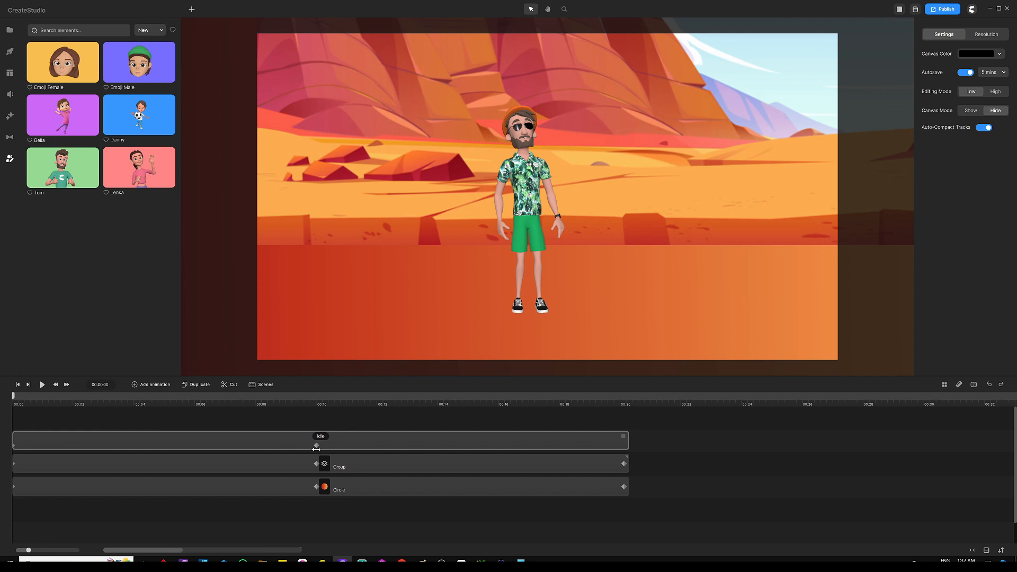
Rotate Tom through a full turn at his 10-second Character View keyframe so he faces forward.
{"action": "left_click", "coordinate": [316, 446]}
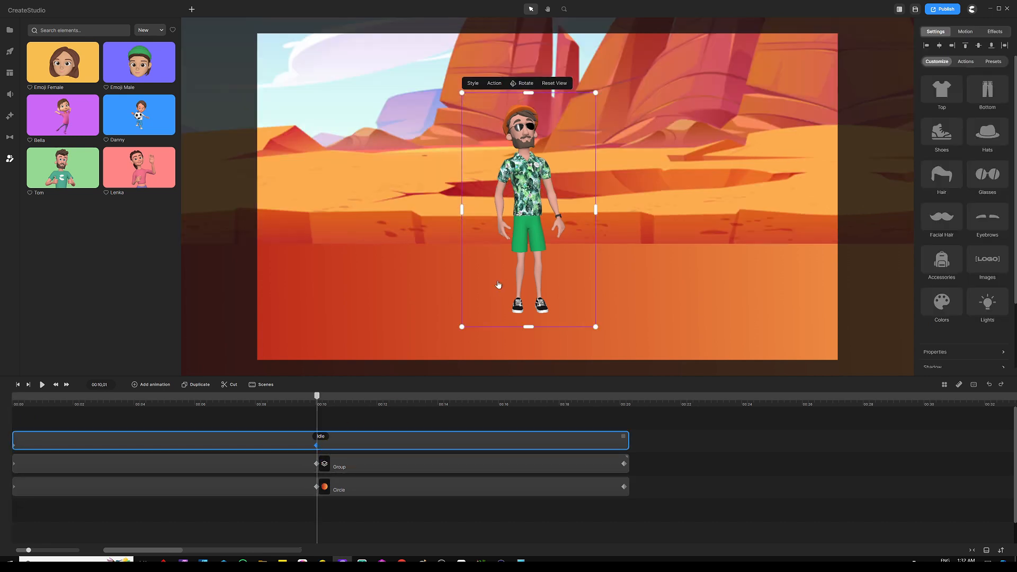
{"action": "left_click", "coordinate": [524, 84]}
{"action": "left_click_drag", "start_coordinate": [517, 200], "coordinate": [803, 208]}
{"action": "left_click_drag", "start_coordinate": [530, 203], "coordinate": [596, 207]}
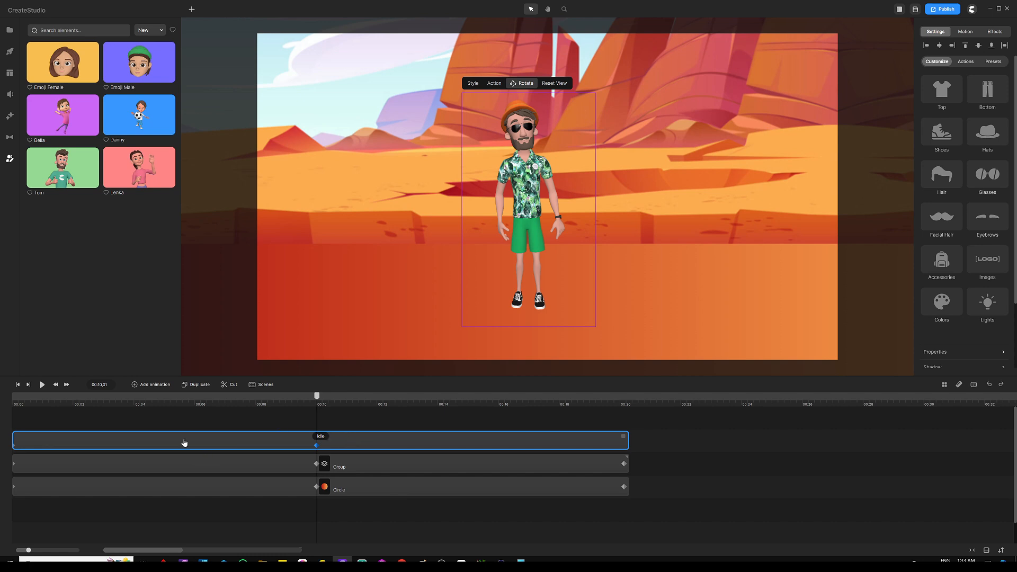
Add a second Character View animation with Linear easing to Tom, from 10 seconds to the final keyframes at about 20 seconds.
{"action": "left_click", "coordinate": [153, 384]}
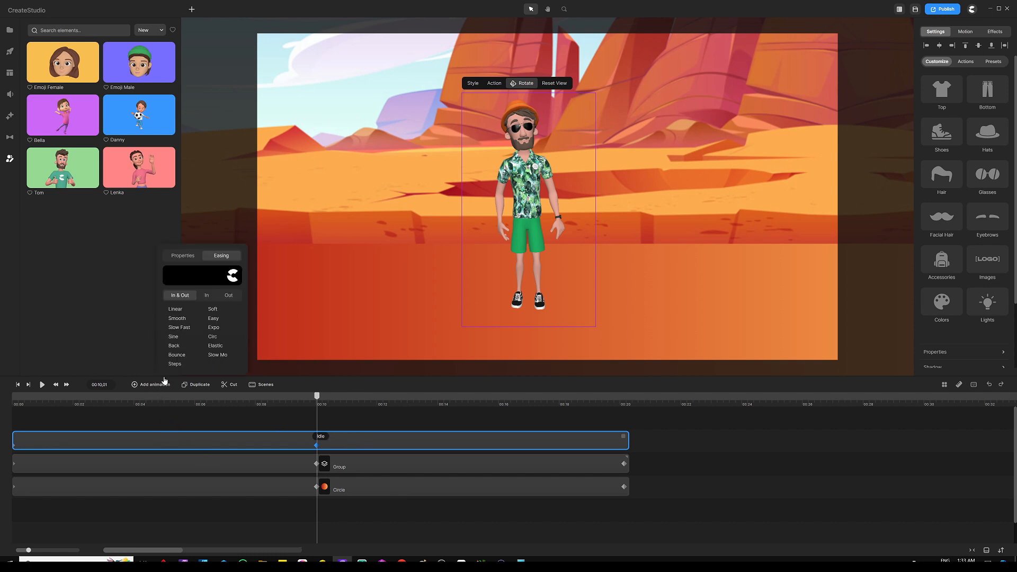
{"action": "left_click", "coordinate": [176, 310]}
{"action": "left_click", "coordinate": [183, 256]}
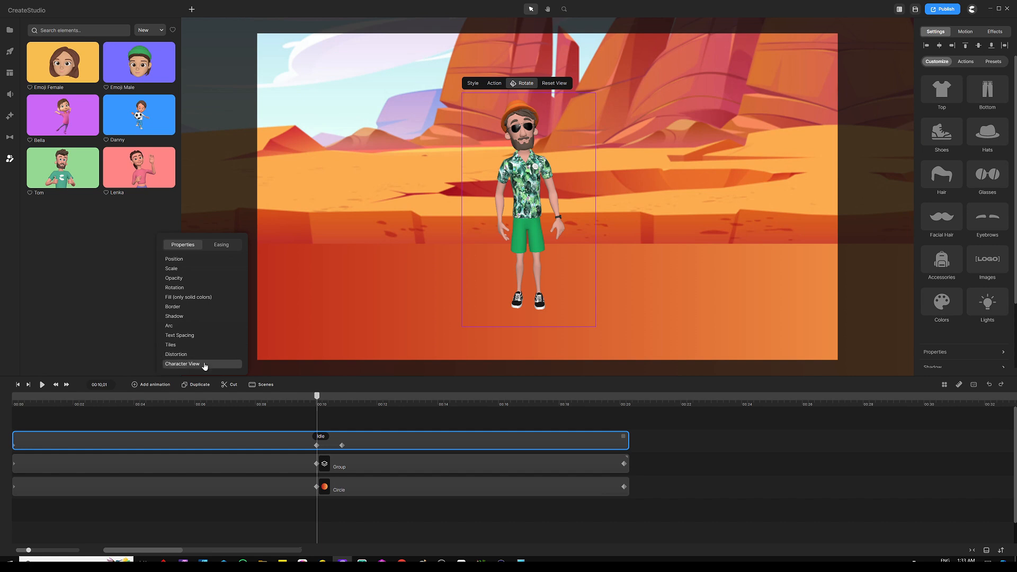
{"action": "left_click", "coordinate": [344, 409]}
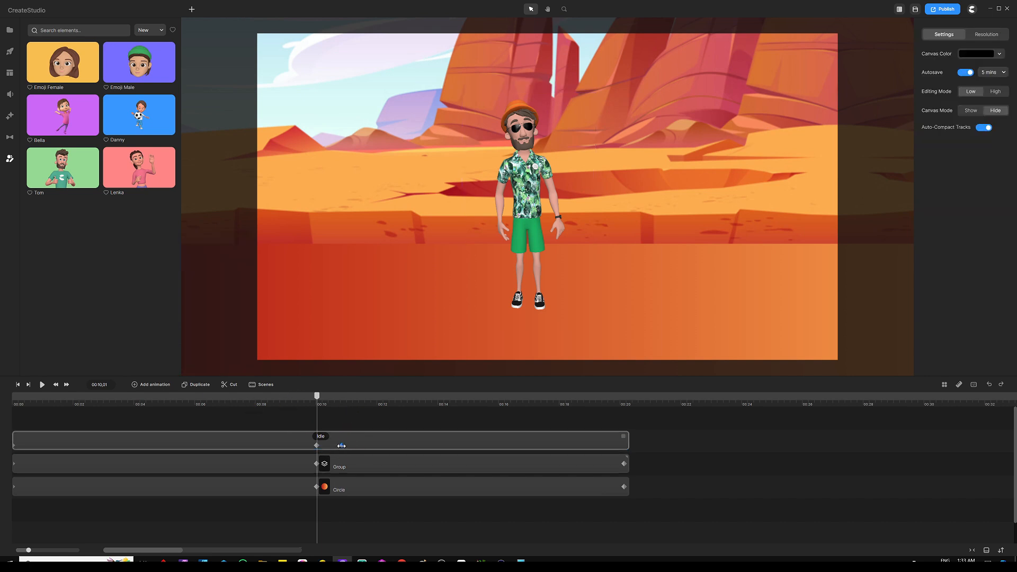
{"action": "left_click", "coordinate": [623, 446]}
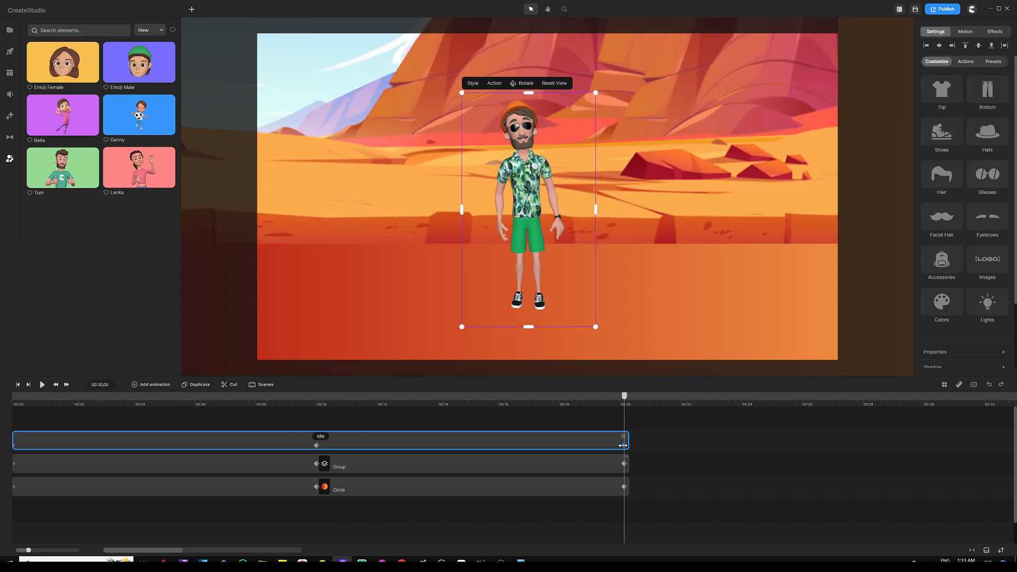
{"action": "left_click", "coordinate": [623, 460]}
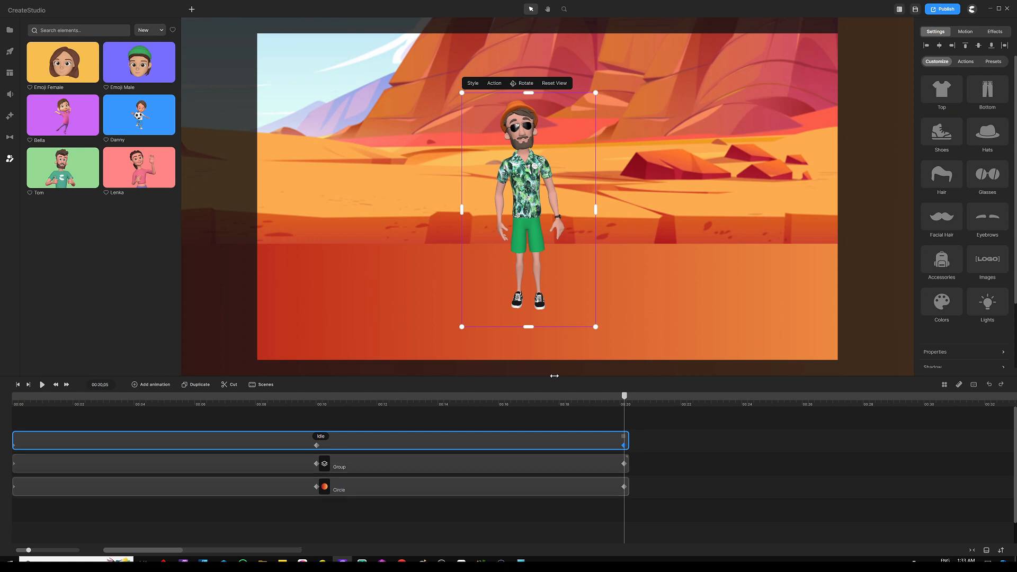
Rotate Tom through another full turn at his final Character View keyframe so he faces forward.
{"action": "left_click", "coordinate": [521, 89]}
{"action": "left_click_drag", "start_coordinate": [507, 185], "coordinate": [755, 174]}
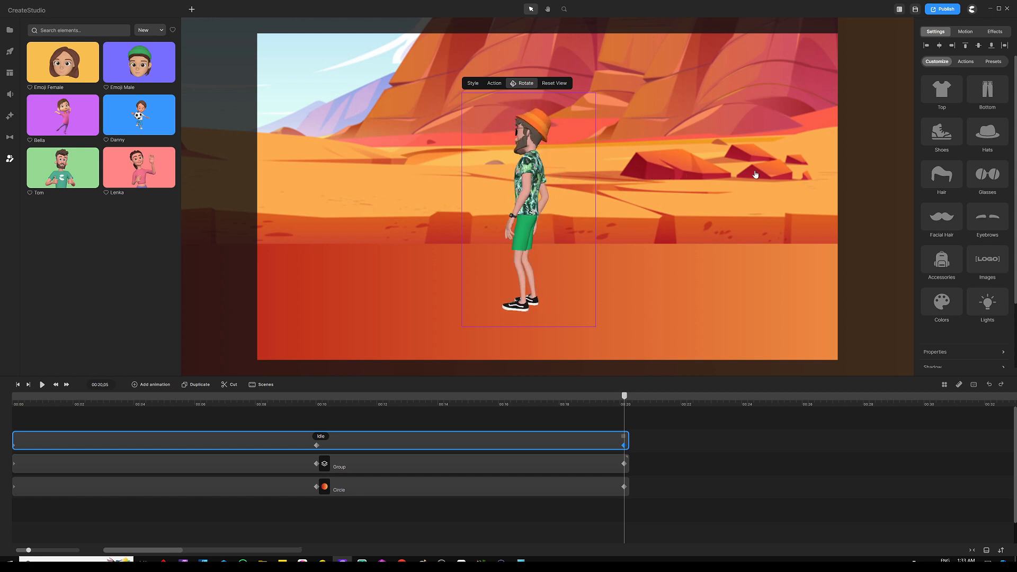
{"action": "left_click_drag", "start_coordinate": [549, 198], "coordinate": [619, 202]}
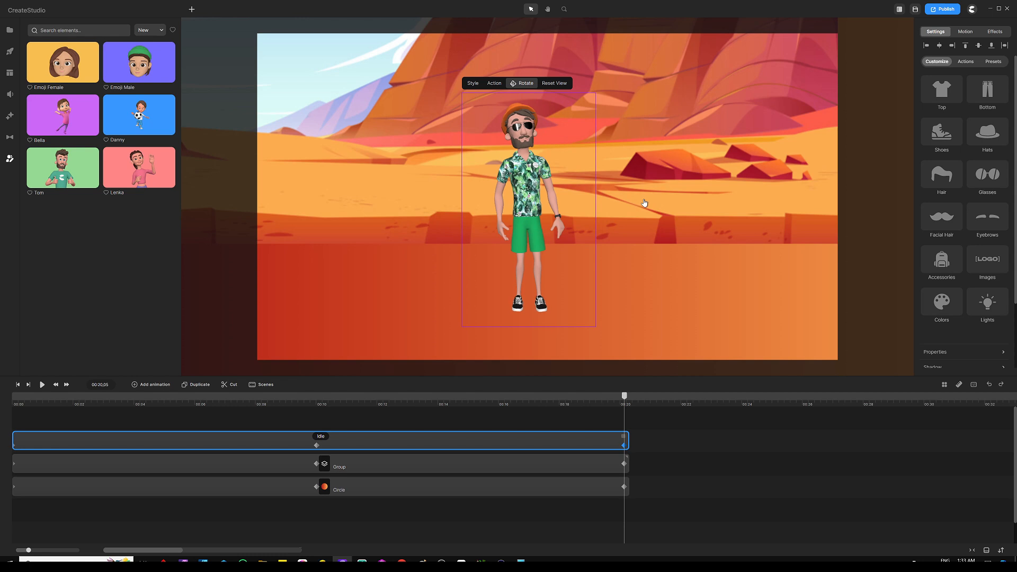
Play the scene from the beginning to check Tom's rotation against the moving background and ground.
{"action": "left_click", "coordinate": [570, 425]}
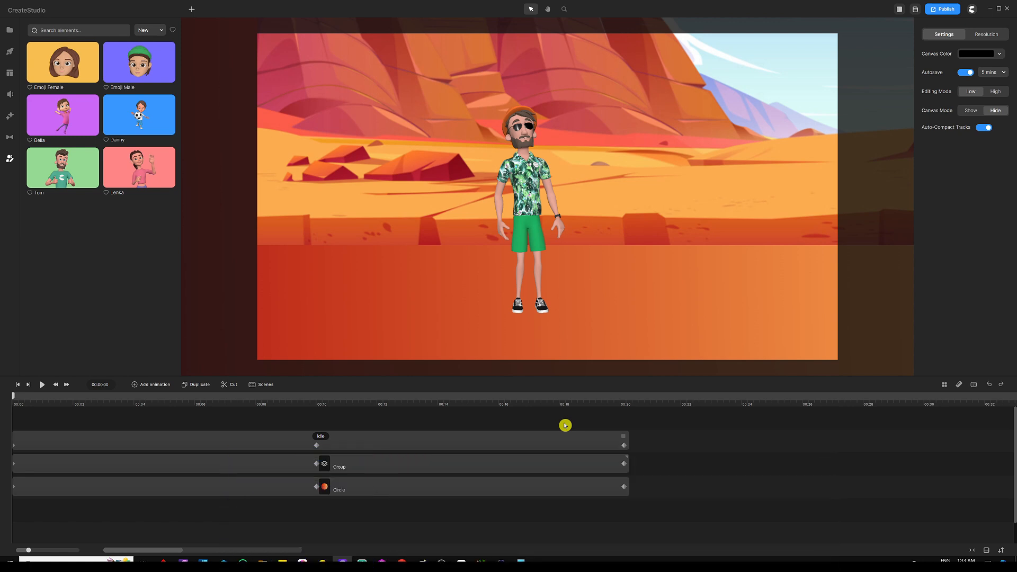
{"action": "key", "text": "space"}
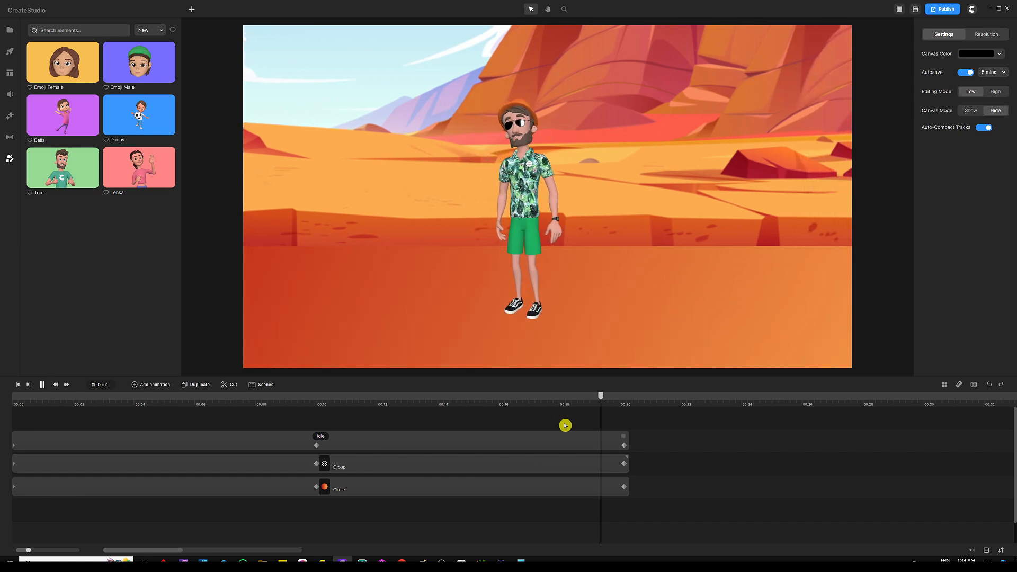
{"action": "key", "text": "space"}
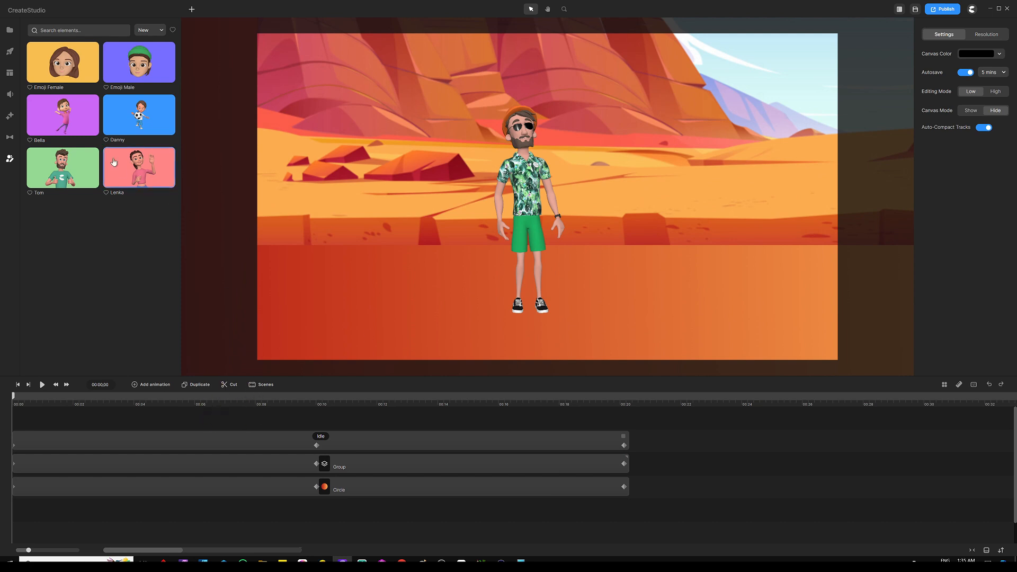
Add the Camera component to the scene and create a two-second camera animation near the start of its track.
{"action": "left_click", "coordinate": [12, 117]}
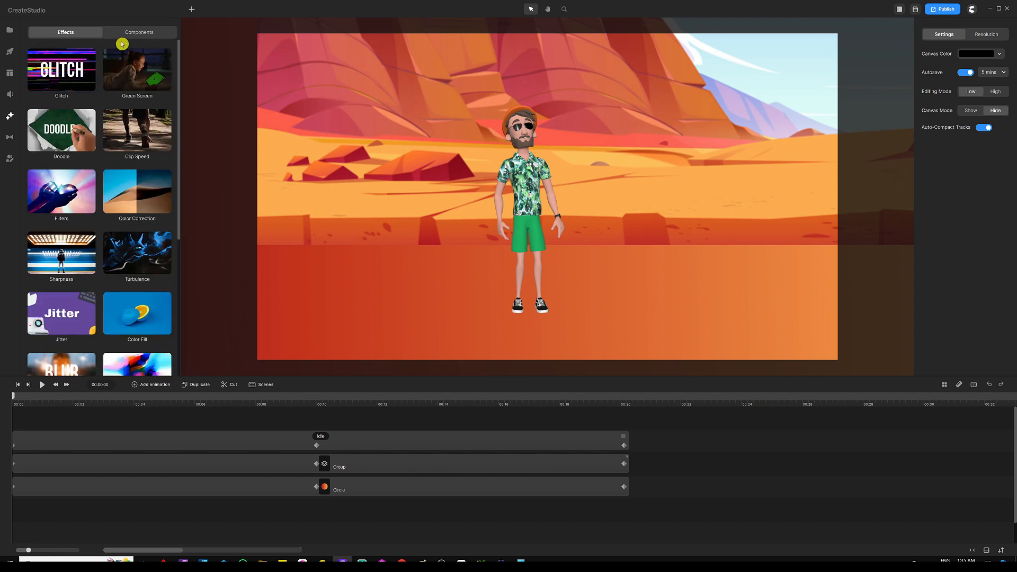
{"action": "left_click", "coordinate": [149, 33]}
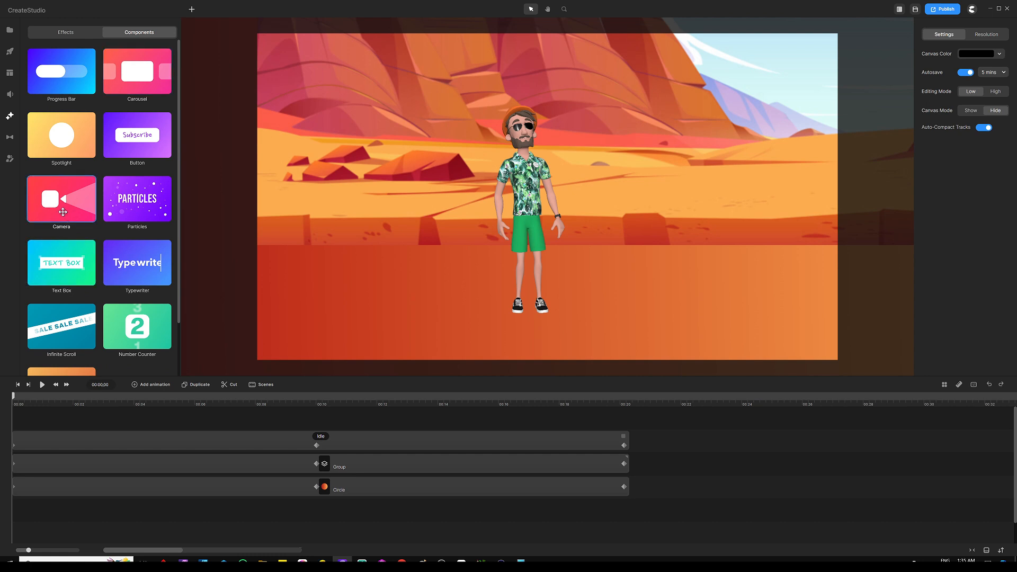
{"action": "left_click_drag", "start_coordinate": [63, 212], "coordinate": [437, 159]}
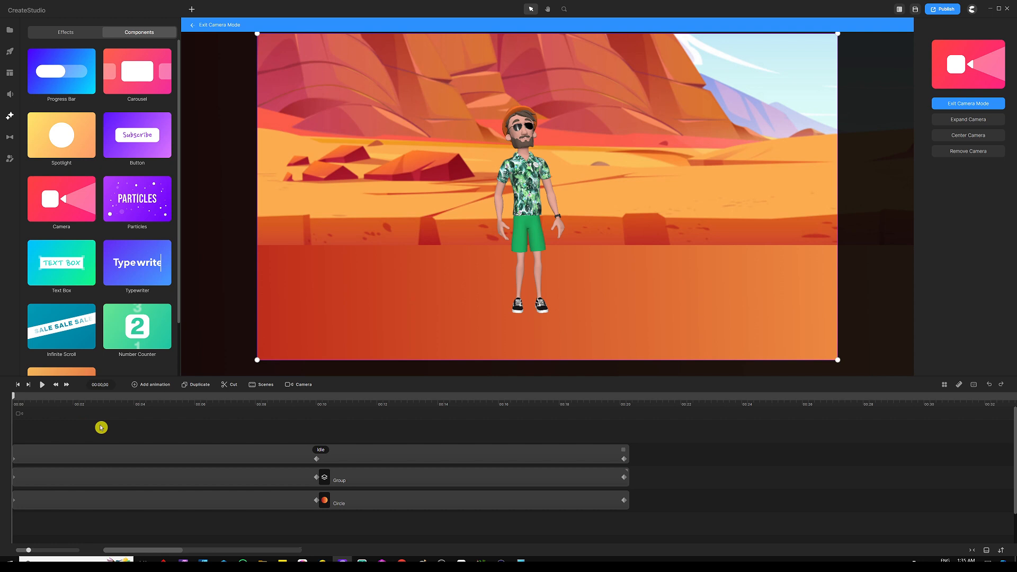
{"action": "right_click", "coordinate": [41, 415]}
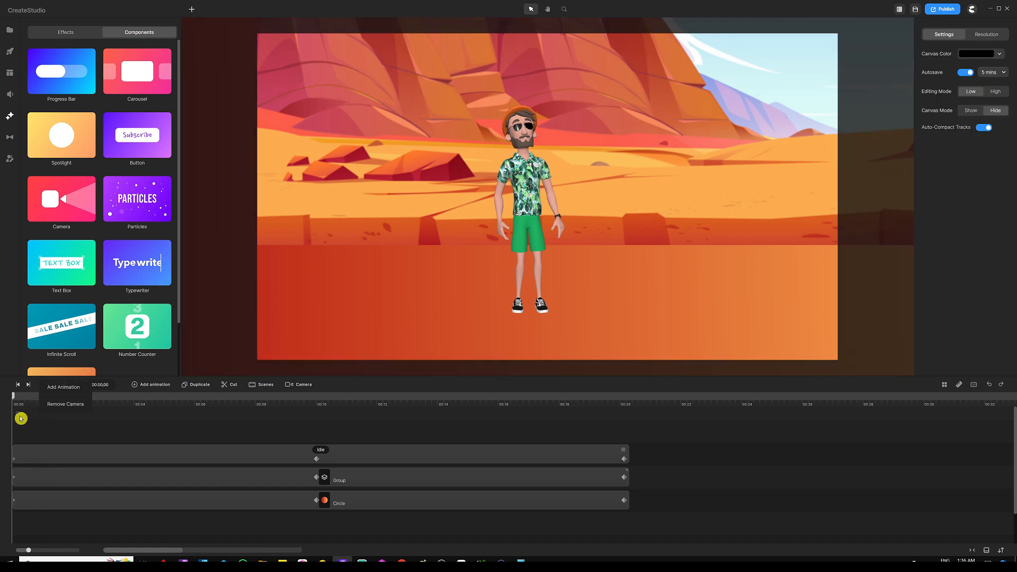
{"action": "double_click", "coordinate": [26, 416]}
{"action": "left_click", "coordinate": [81, 434]}
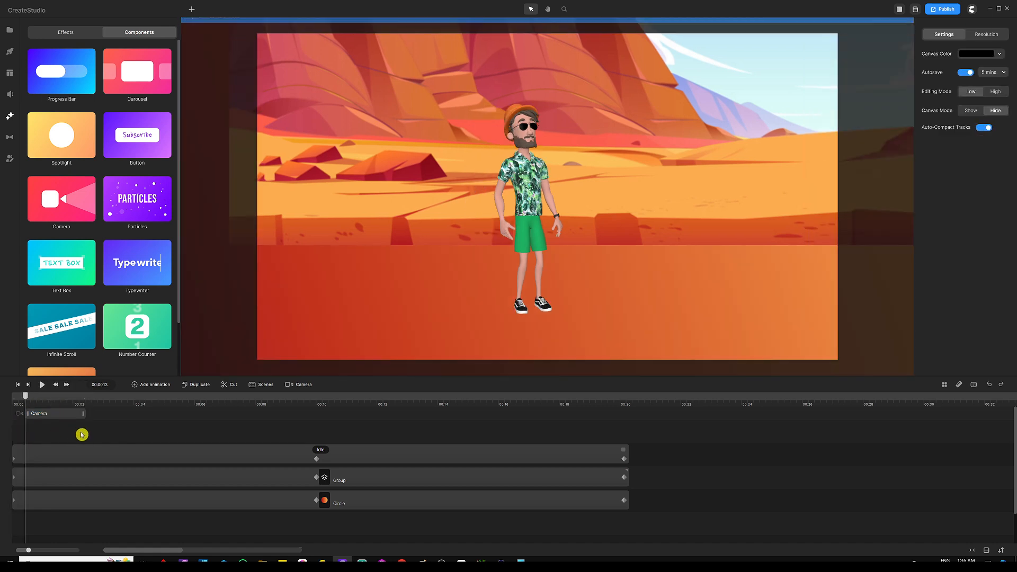
Shift the camera animation block along its track to start at about 1 second.
{"action": "left_click", "coordinate": [52, 415]}
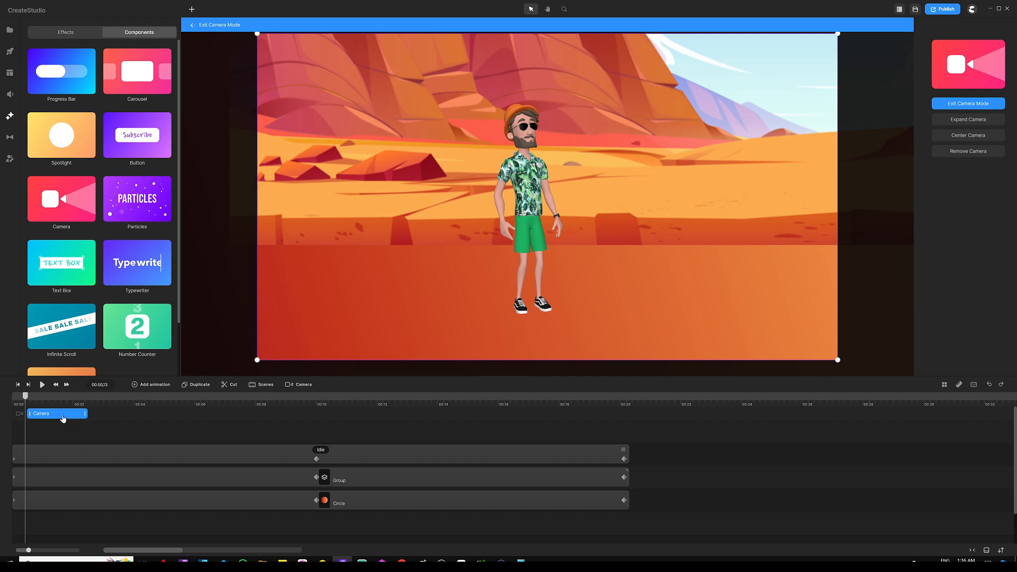
{"action": "left_click_drag", "start_coordinate": [60, 415], "coordinate": [69, 418]}
{"action": "left_click_drag", "start_coordinate": [59, 417], "coordinate": [65, 417]}
Shrink the camera frame to a little over half the canvas width and place it around Tom from above his hat to below his shorts.
{"action": "left_click_drag", "start_coordinate": [28, 400], "coordinate": [29, 401]}
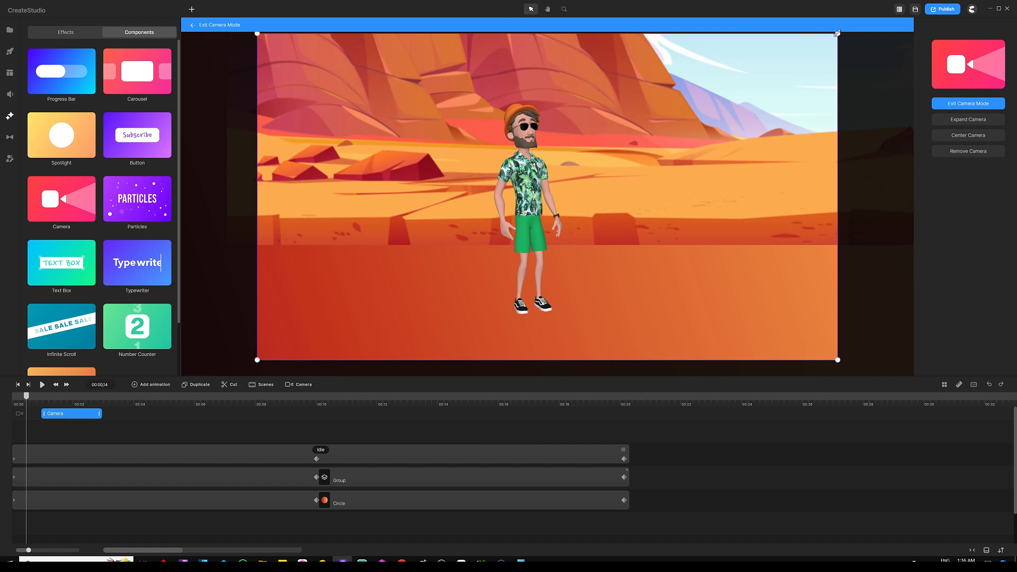
{"action": "left_click_drag", "start_coordinate": [836, 33], "coordinate": [645, 134]}
{"action": "left_click_drag", "start_coordinate": [475, 234], "coordinate": [560, 156]}
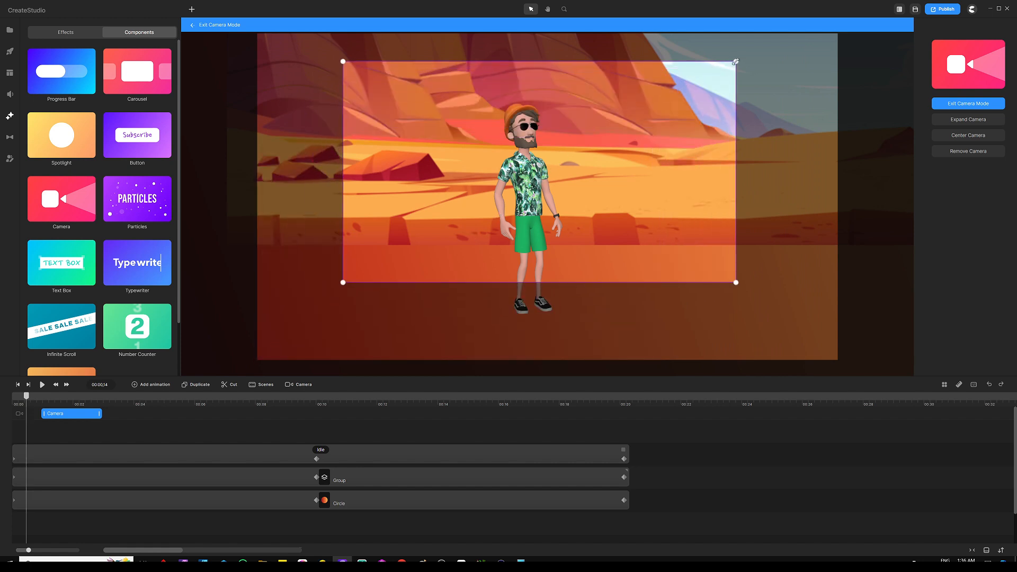
{"action": "left_click_drag", "start_coordinate": [735, 62], "coordinate": [701, 79]}
{"action": "left_click_drag", "start_coordinate": [604, 149], "coordinate": [624, 138]}
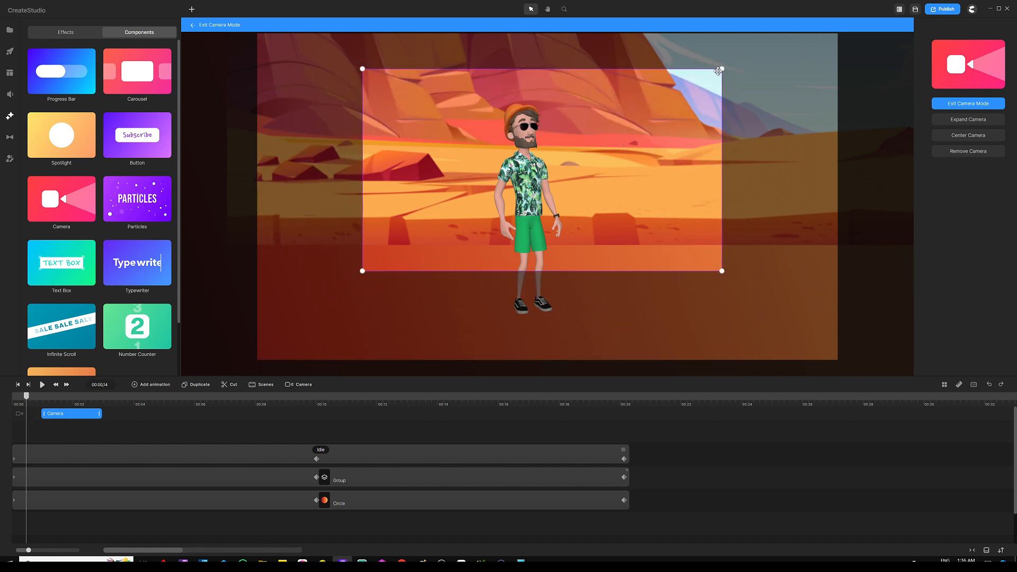
{"action": "left_click_drag", "start_coordinate": [720, 70], "coordinate": [682, 88]}
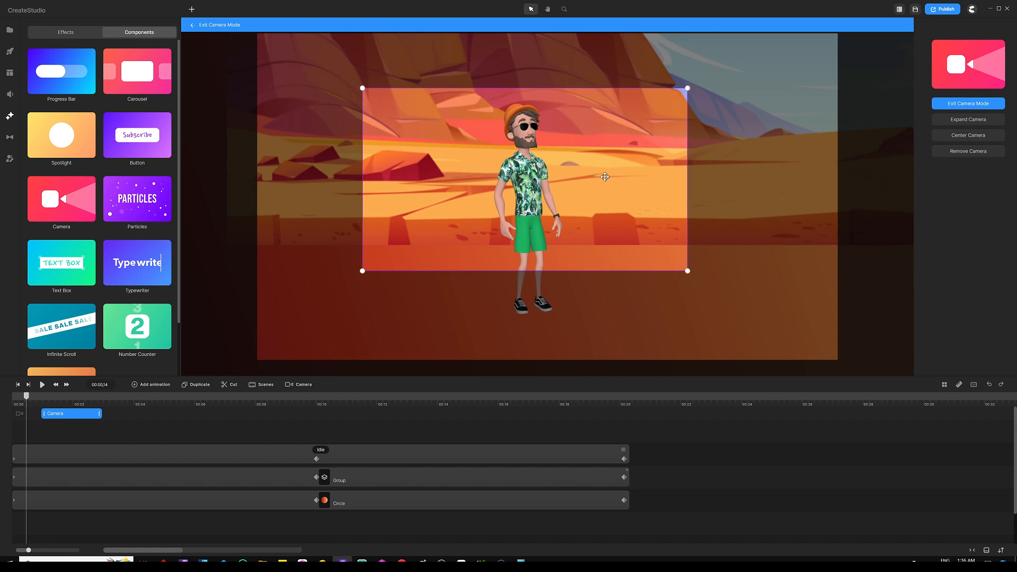
{"action": "mouse_move", "coordinate": [604, 177]}
{"action": "left_mouse_down"}
{"action": "mouse_move", "coordinate": [622, 164]}
{"action": "mouse_move", "coordinate": [609, 168]}
{"action": "left_mouse_up"}
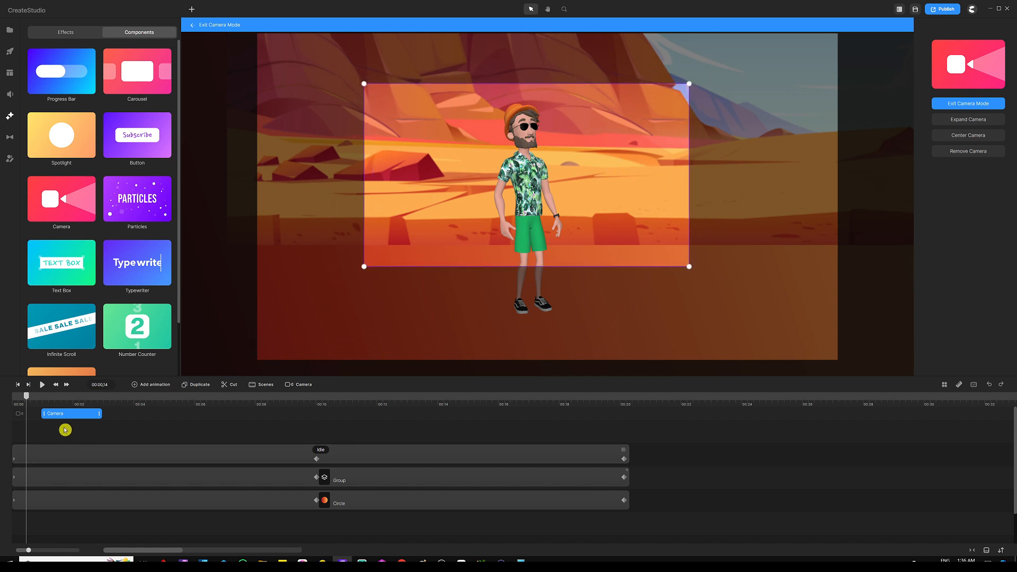
Move the camera animation to the start of the timeline and extend its end to about 10 seconds.
{"action": "left_click_drag", "start_coordinate": [26, 406], "coordinate": [123, 403]}
{"action": "left_click", "coordinate": [74, 404]}
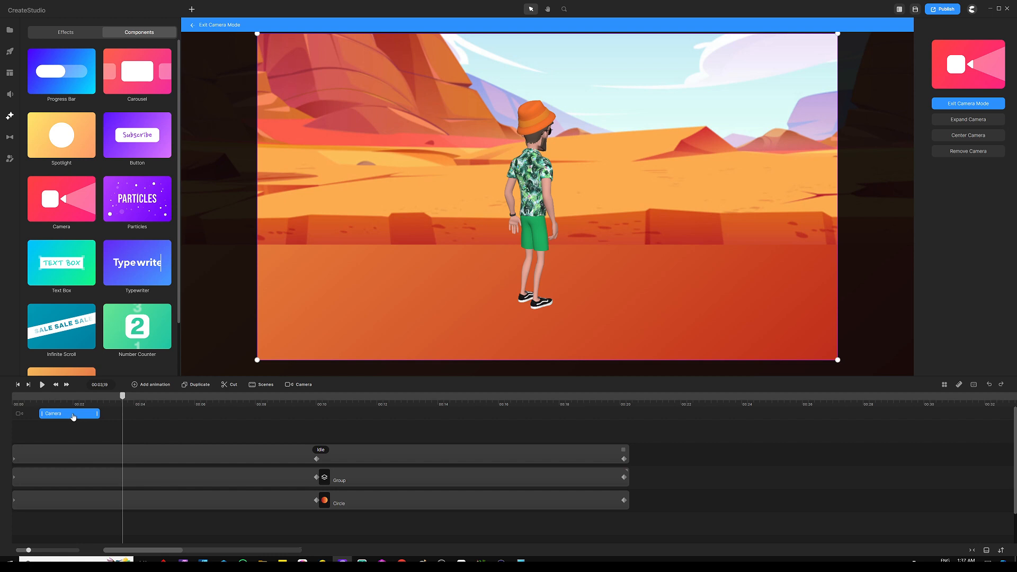
{"action": "left_click_drag", "start_coordinate": [74, 415], "coordinate": [30, 420]}
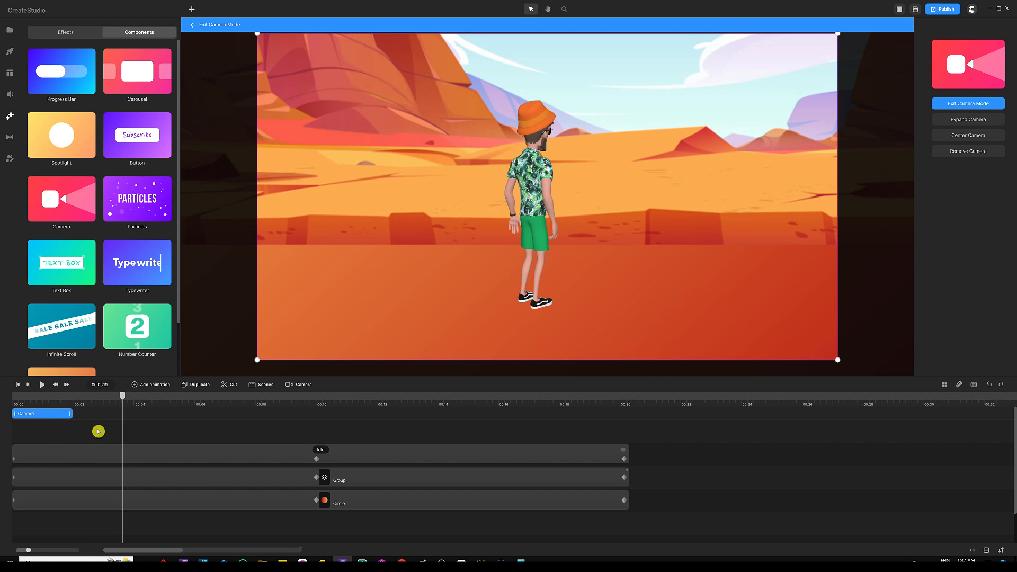
{"action": "left_click_drag", "start_coordinate": [69, 413], "coordinate": [315, 416]}
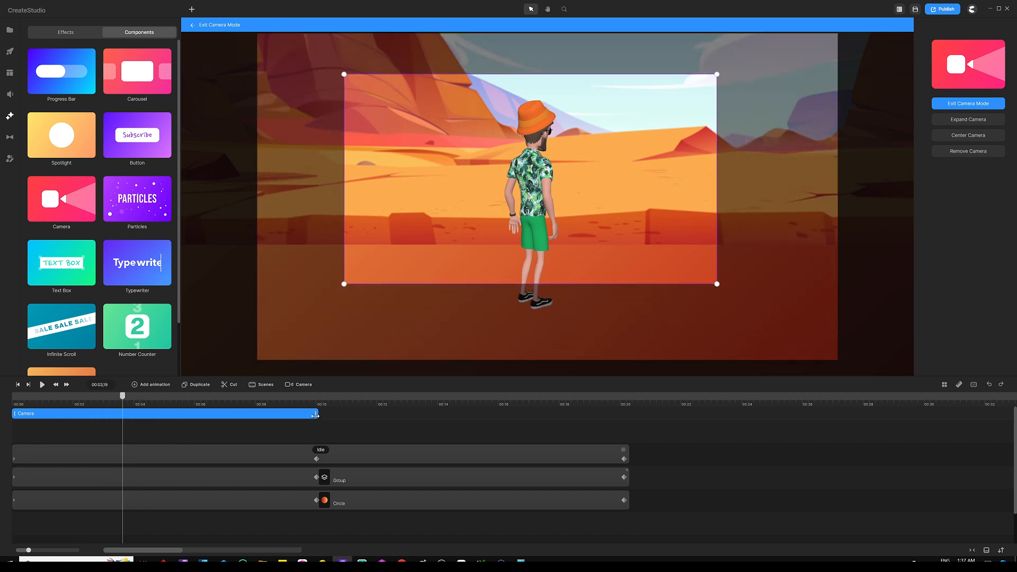
{"action": "left_click", "coordinate": [314, 400]}
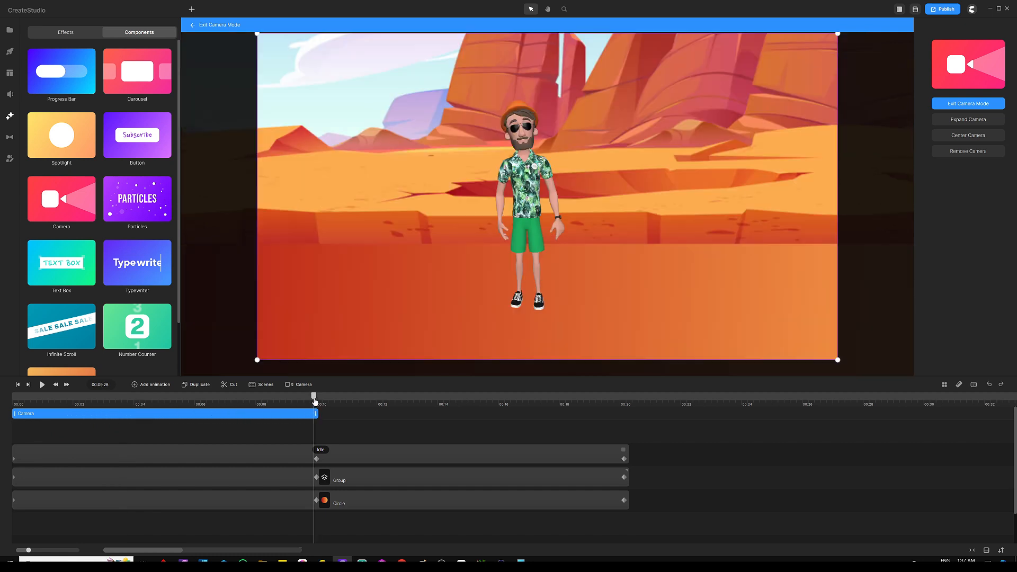
{"action": "left_click_drag", "start_coordinate": [315, 397], "coordinate": [312, 414]}
{"action": "left_click", "coordinate": [335, 422]}
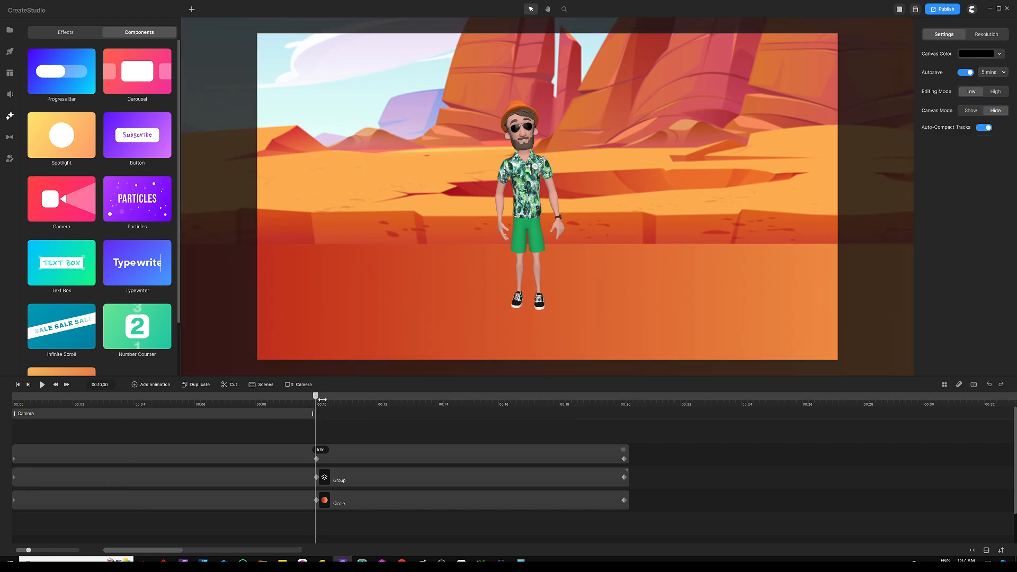
Create a second two-second camera animation just after the first one, starting at about 10.5 seconds.
{"action": "left_click", "coordinate": [318, 398]}
{"action": "left_click_drag", "start_coordinate": [318, 398], "coordinate": [316, 399]}
{"action": "left_click", "coordinate": [333, 416]}
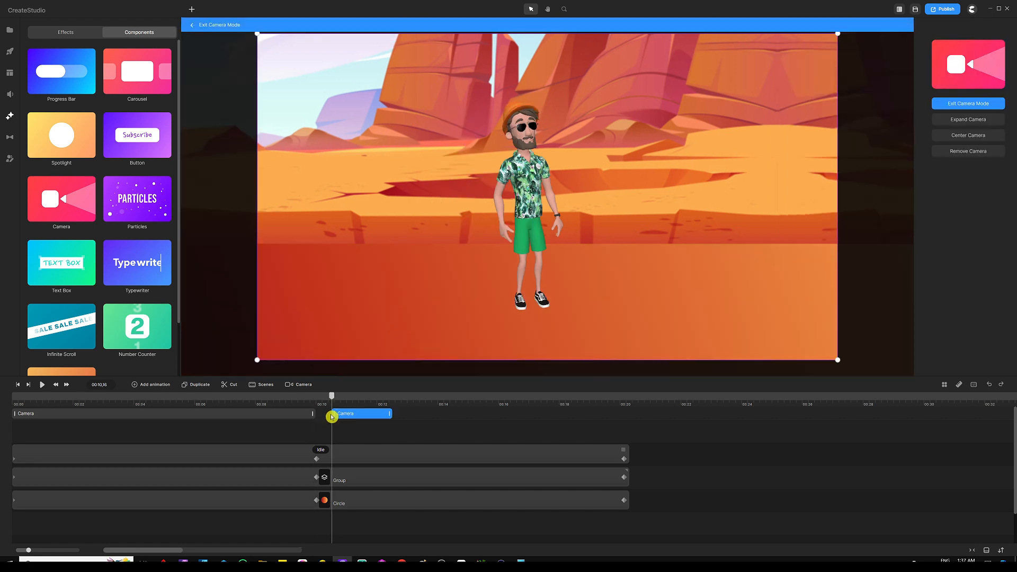
{"action": "left_click_drag", "start_coordinate": [331, 398], "coordinate": [325, 397]}
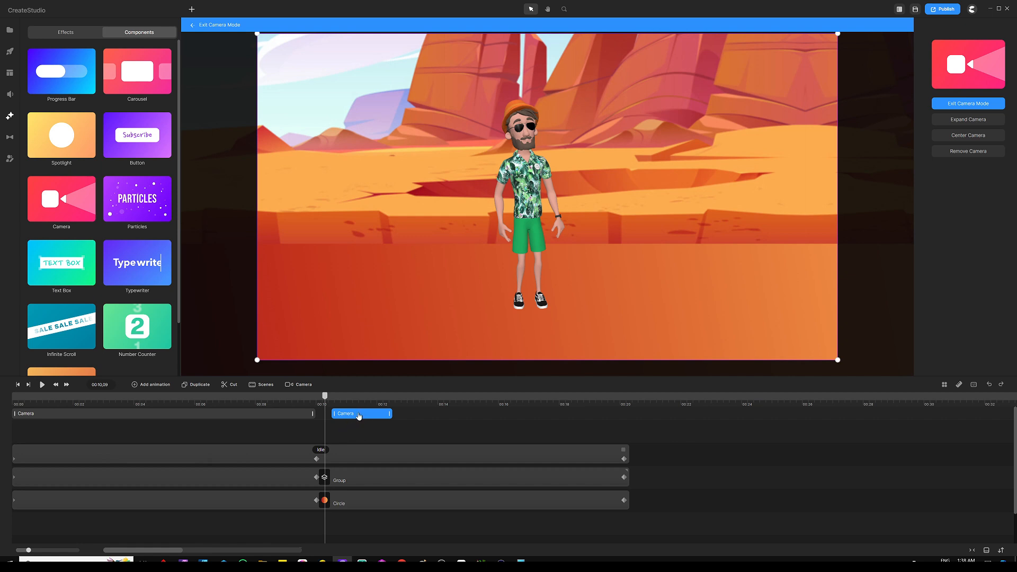
Review the second camera animation's easing options, and select the animation with the playhead at about 13 seconds.
{"action": "right_click", "coordinate": [359, 416]}
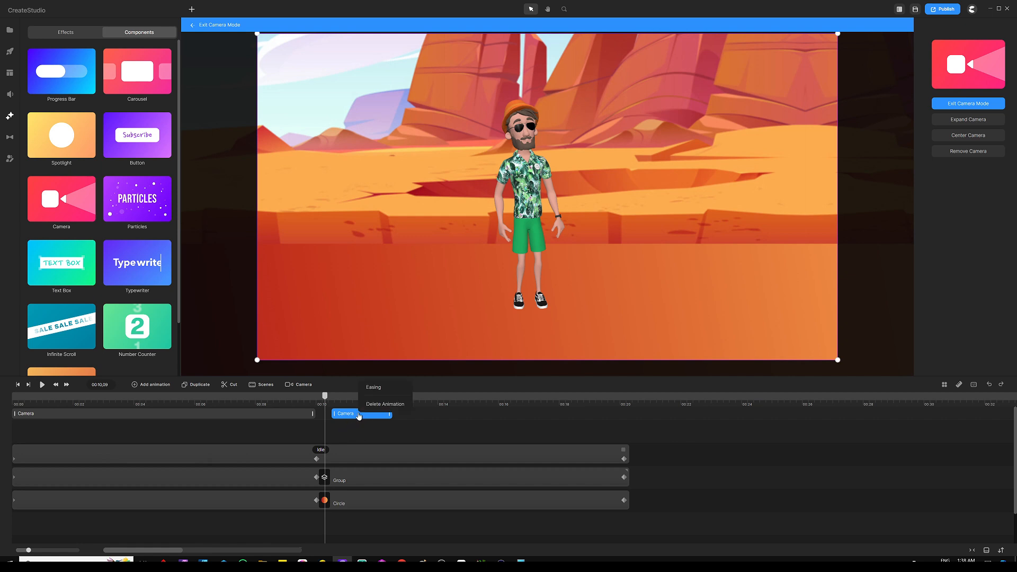
{"action": "left_click", "coordinate": [385, 390]}
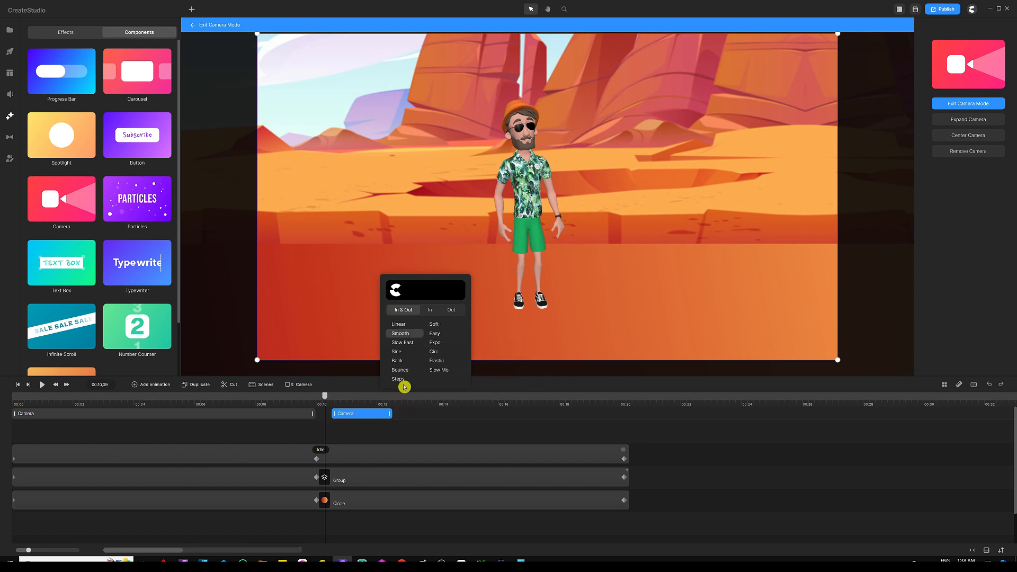
{"action": "left_click", "coordinate": [432, 423]}
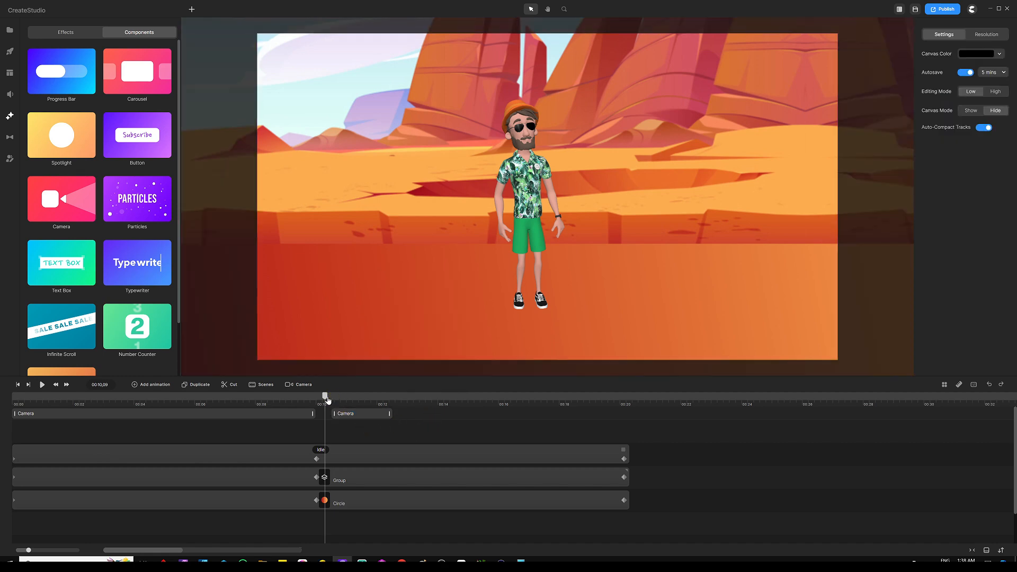
{"action": "left_click_drag", "start_coordinate": [331, 398], "coordinate": [417, 397]}
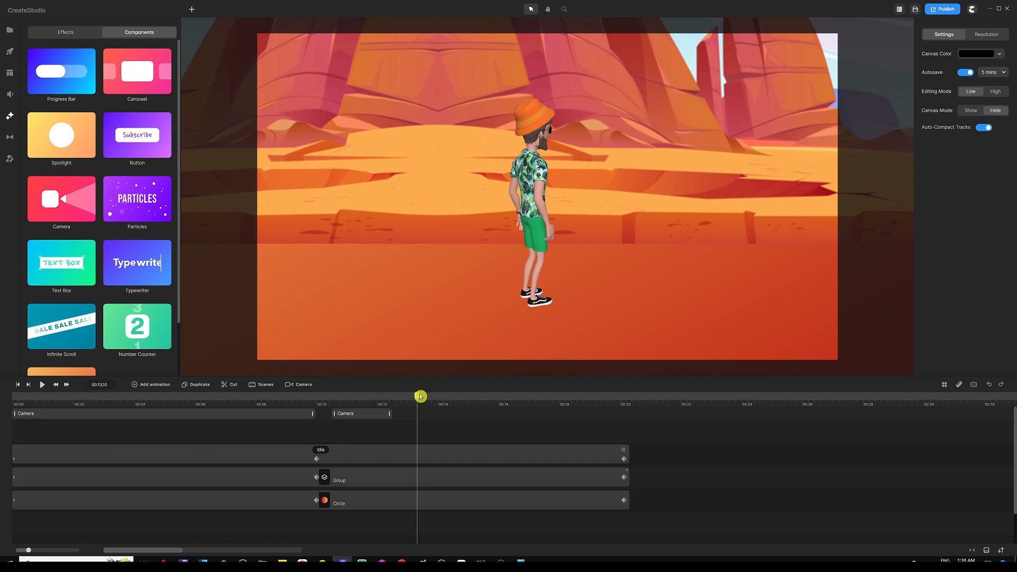
{"action": "left_click", "coordinate": [364, 416]}
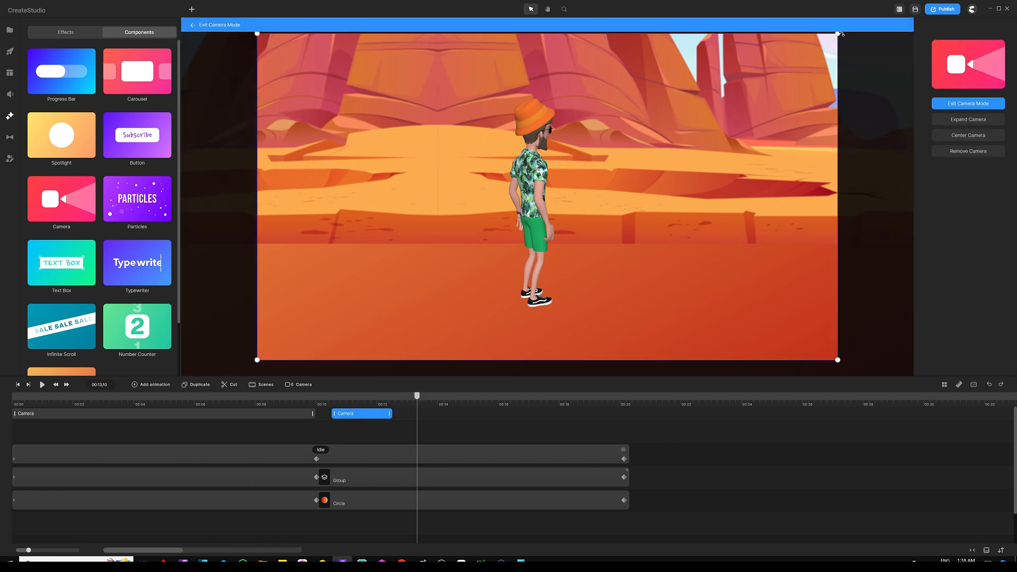
{"action": "left_click_drag", "start_coordinate": [838, 33], "coordinate": [575, 198]}
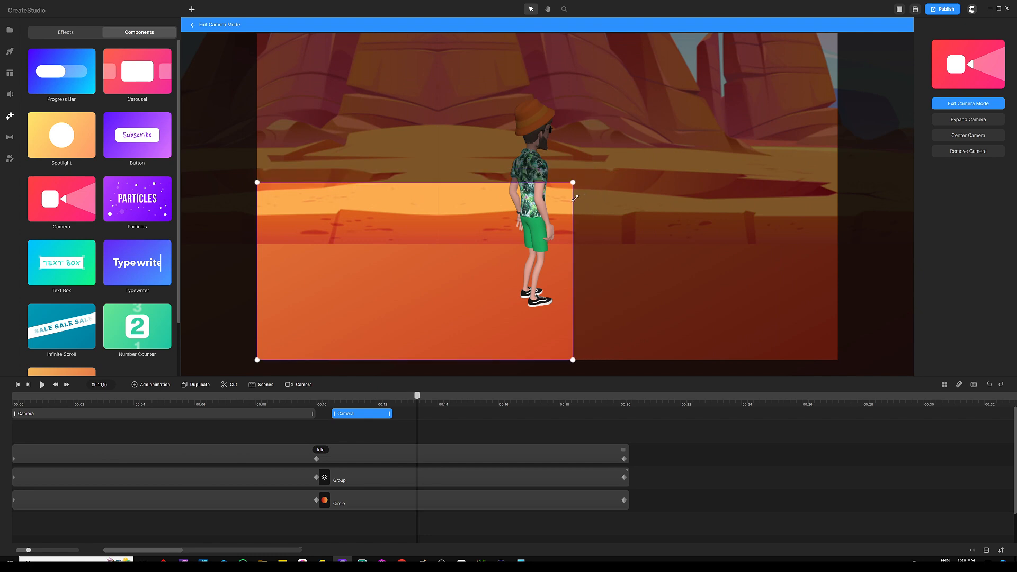
{"action": "left_click_drag", "start_coordinate": [435, 314], "coordinate": [565, 205]}
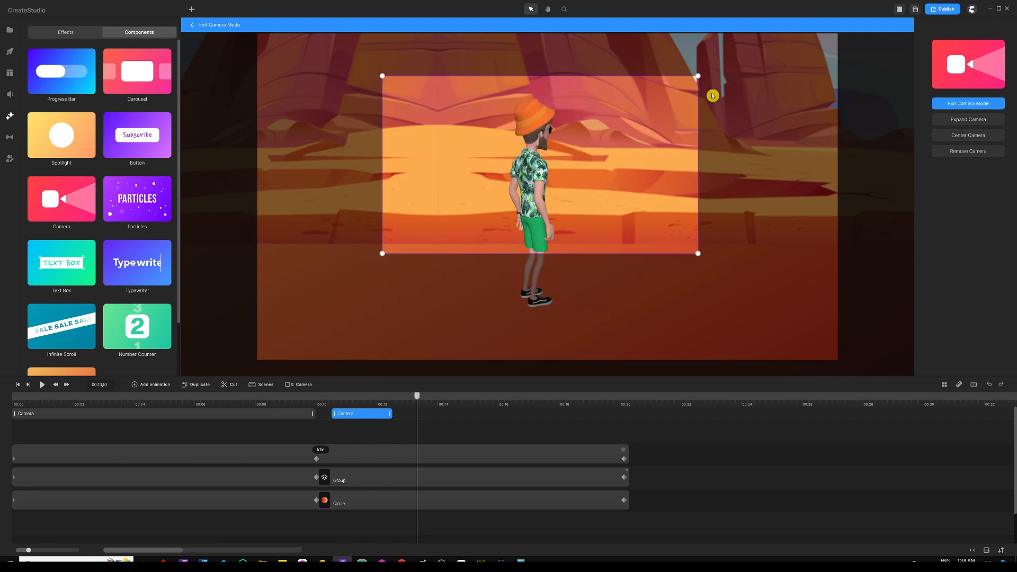
{"action": "left_click_drag", "start_coordinate": [698, 76], "coordinate": [667, 93]}
{"action": "left_click_drag", "start_coordinate": [582, 167], "coordinate": [592, 168]}
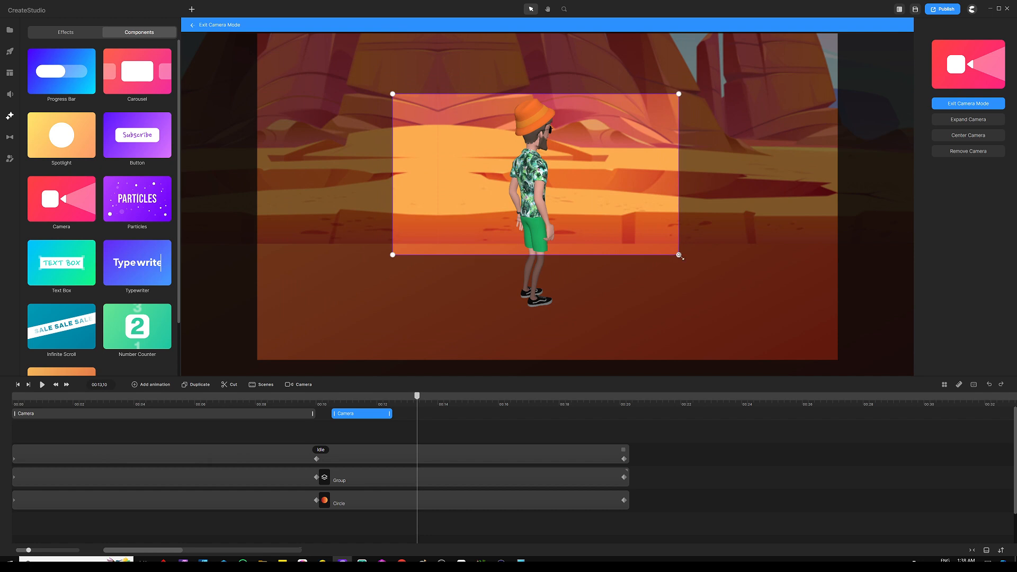
{"action": "left_click_drag", "start_coordinate": [678, 254], "coordinate": [710, 272]}
{"action": "left_click_drag", "start_coordinate": [633, 212], "coordinate": [624, 211]}
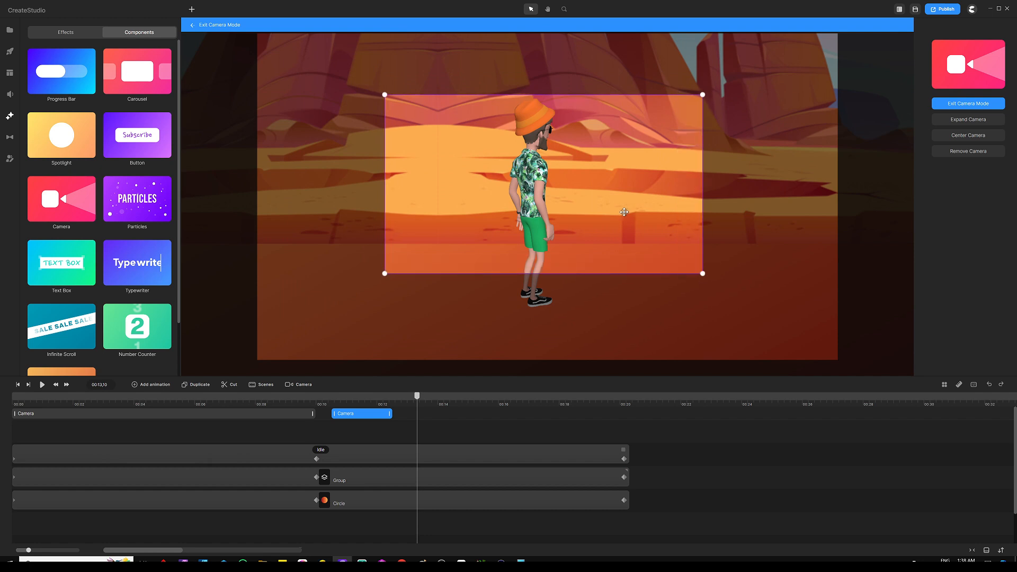
{"action": "left_click", "coordinate": [951, 121]}
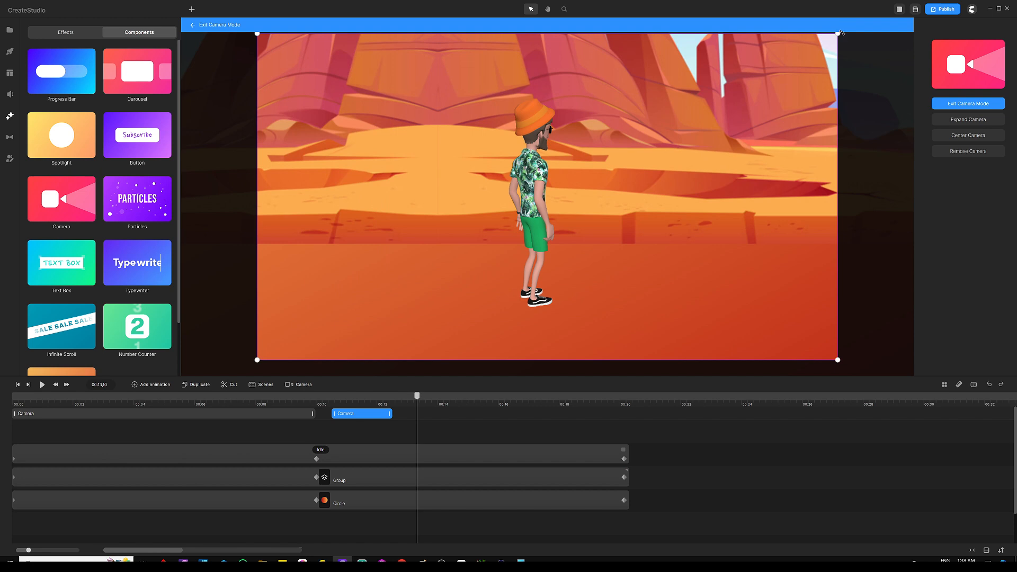
Shrink the camera frame of the second animation to about half the canvas width and center it on the canvas.
{"action": "left_click_drag", "start_coordinate": [837, 33], "coordinate": [511, 216]}
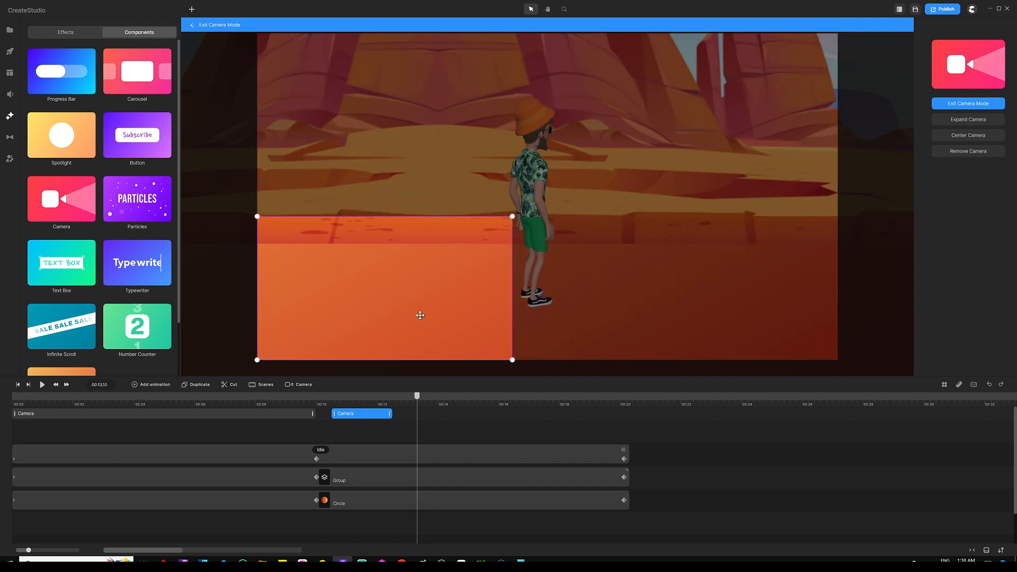
{"action": "left_click_drag", "start_coordinate": [419, 316], "coordinate": [564, 187]}
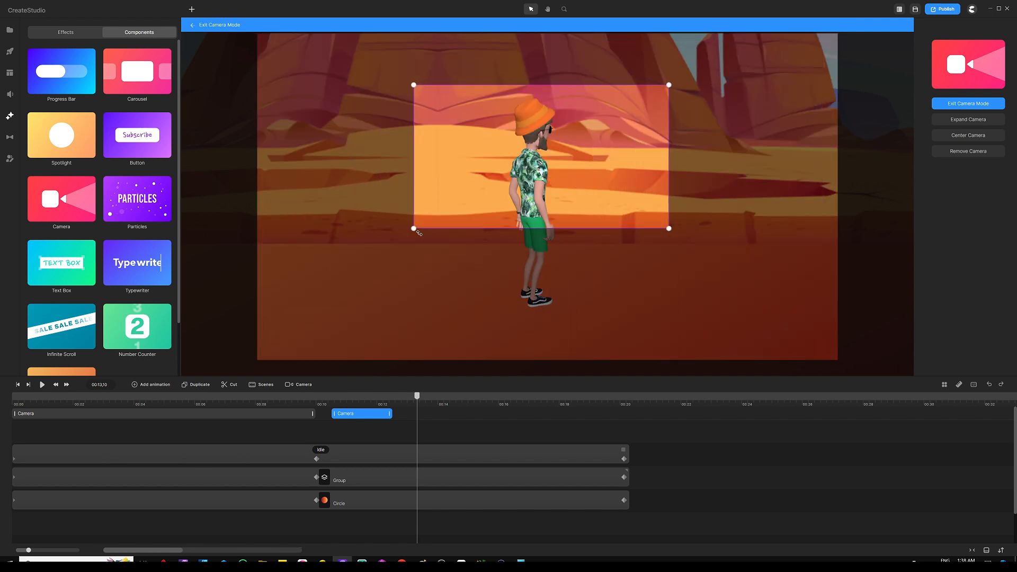
{"action": "left_click_drag", "start_coordinate": [412, 229], "coordinate": [377, 248]}
{"action": "left_click_drag", "start_coordinate": [497, 178], "coordinate": [518, 181]}
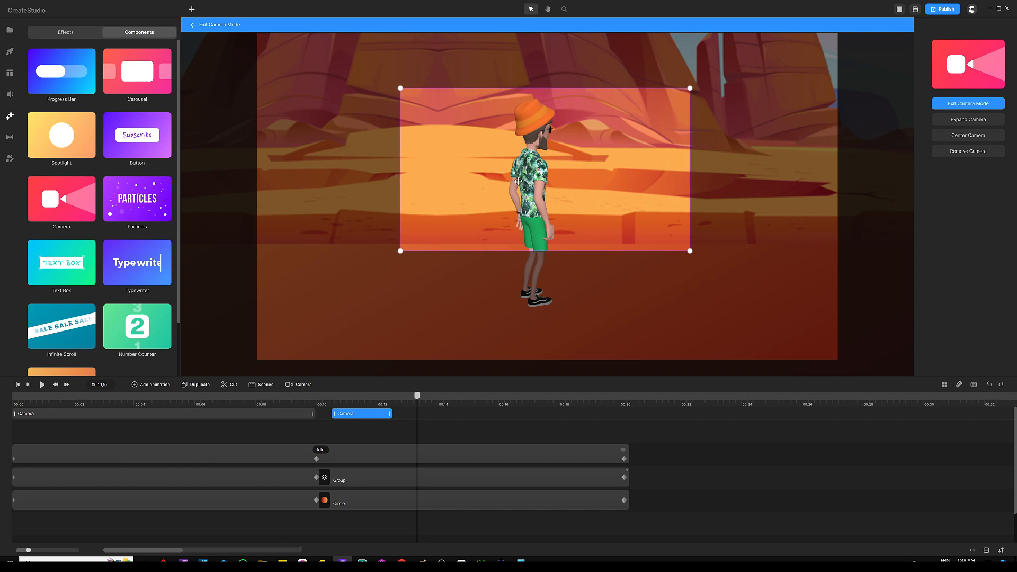
{"action": "left_click", "coordinate": [945, 136]}
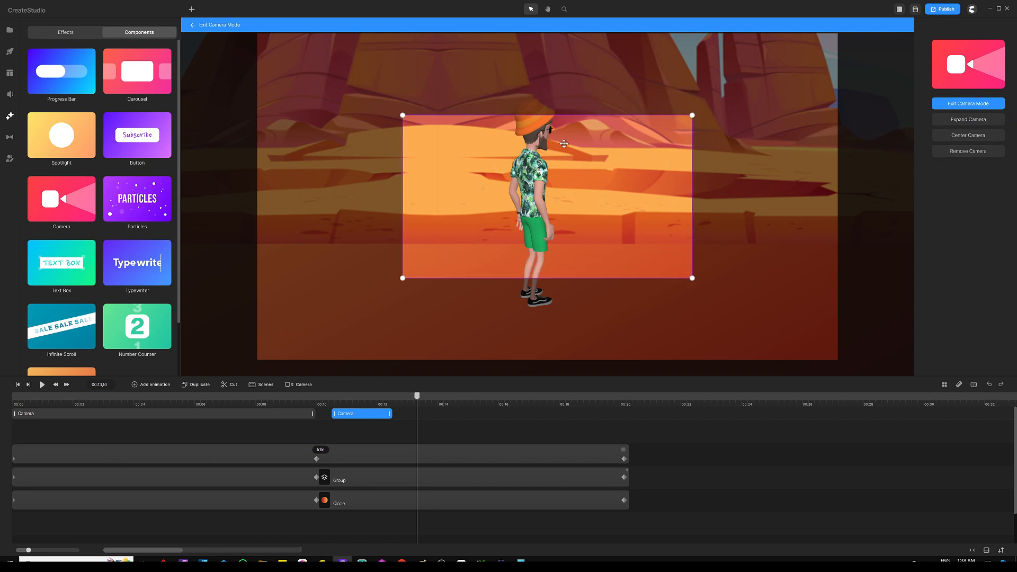
Enlarge the camera frame to about two thirds of the canvas width, covering Tom from hat to shoes, and center it.
{"action": "left_click_drag", "start_coordinate": [693, 115], "coordinate": [730, 94]}
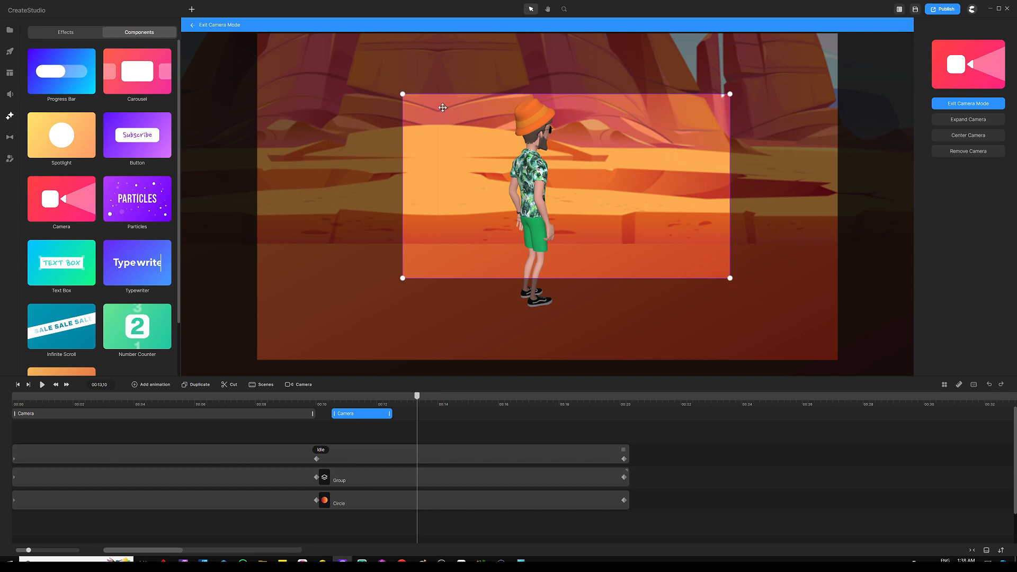
{"action": "left_click_drag", "start_coordinate": [402, 94], "coordinate": [386, 85]}
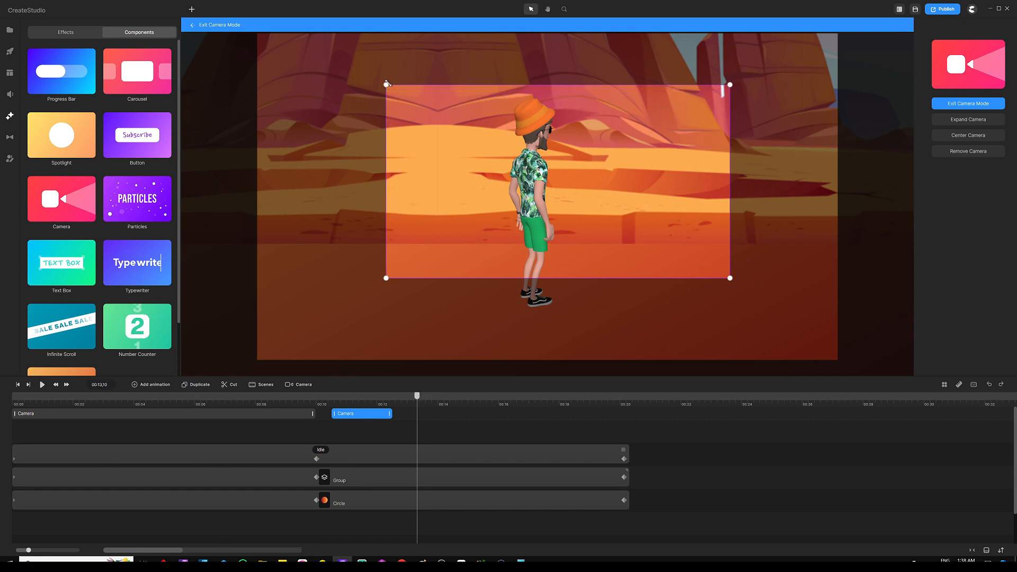
{"action": "left_click", "coordinate": [960, 136]}
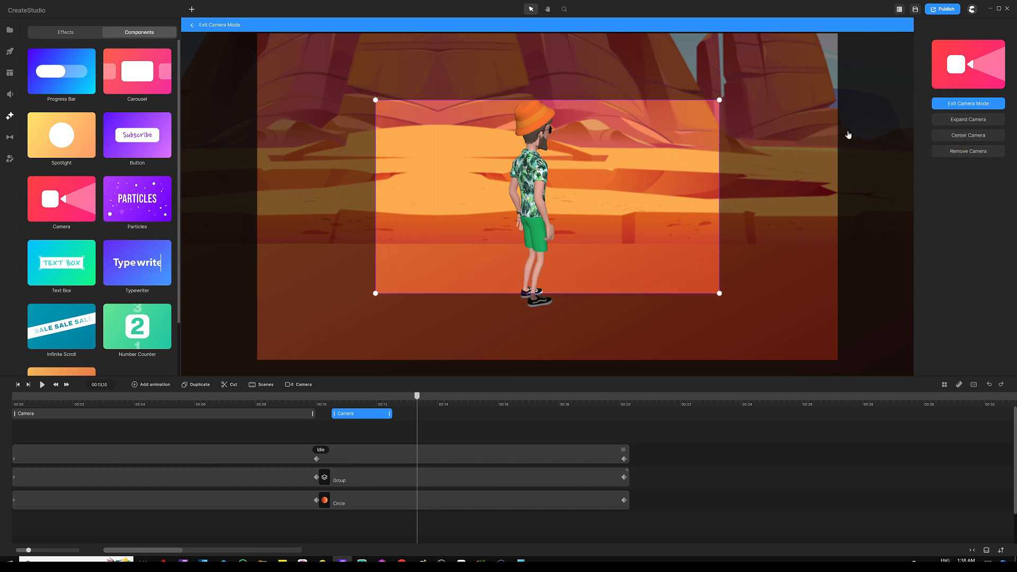
{"action": "mouse_move", "coordinate": [596, 178]}
{"action": "left_mouse_down"}
{"action": "mouse_move", "coordinate": [594, 151]}
{"action": "mouse_move", "coordinate": [590, 164]}
{"action": "left_mouse_up"}
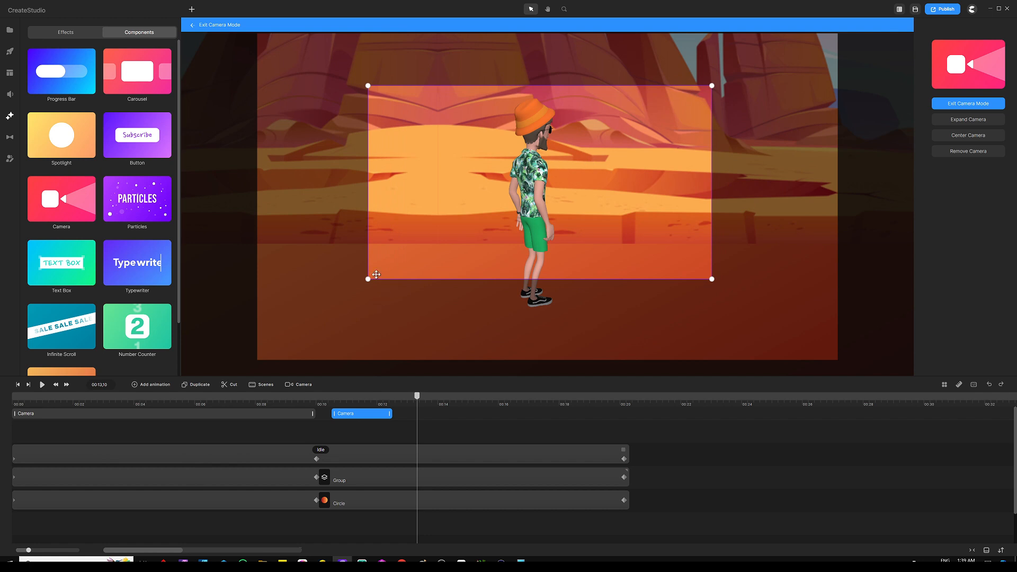
{"action": "left_click_drag", "start_coordinate": [368, 280], "coordinate": [323, 304]}
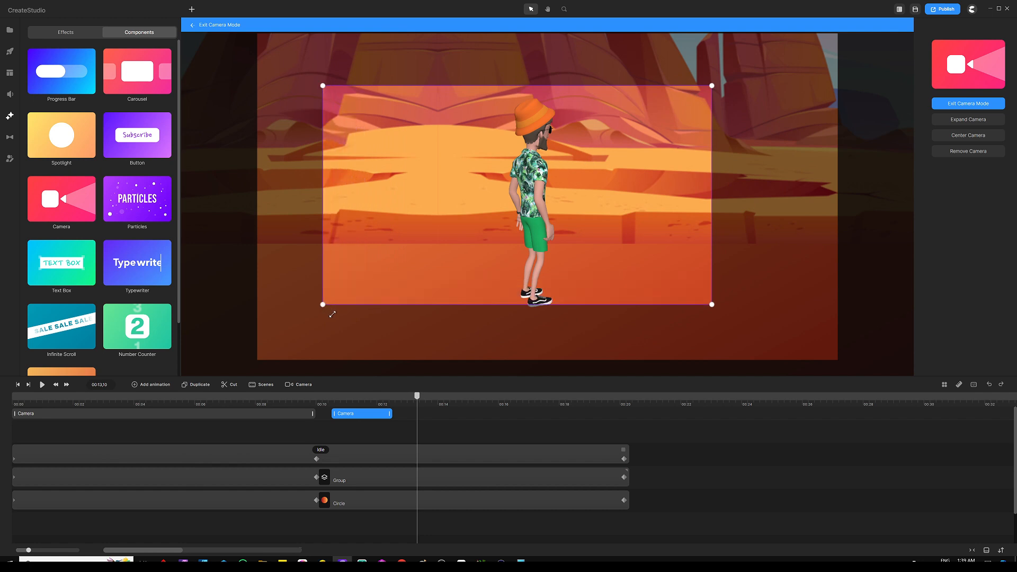
{"action": "left_click", "coordinate": [959, 138]}
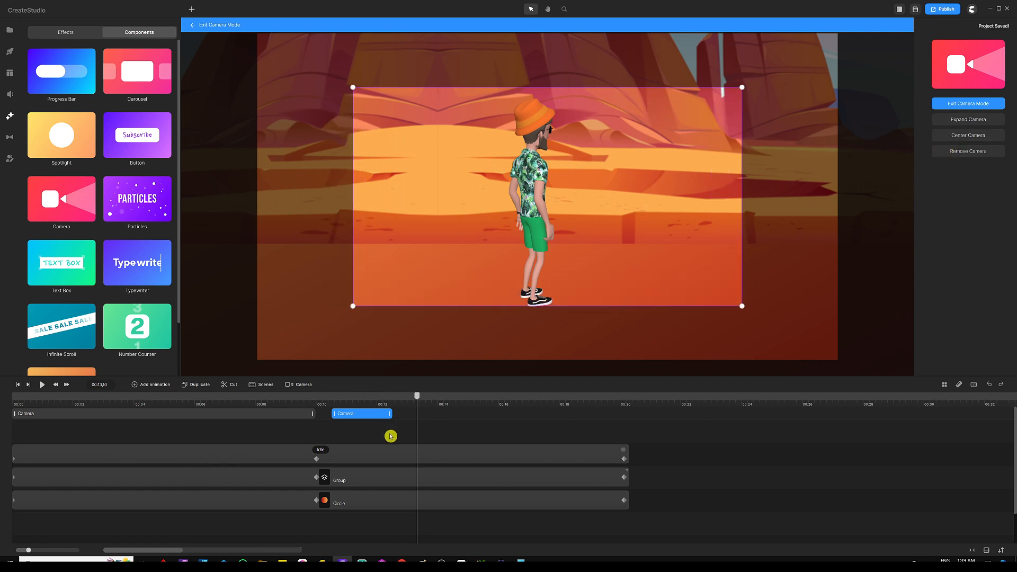
Move the second camera animation directly behind the first at 10 seconds and extend its end to about 20 seconds.
{"action": "left_click_drag", "start_coordinate": [358, 416], "coordinate": [336, 416]}
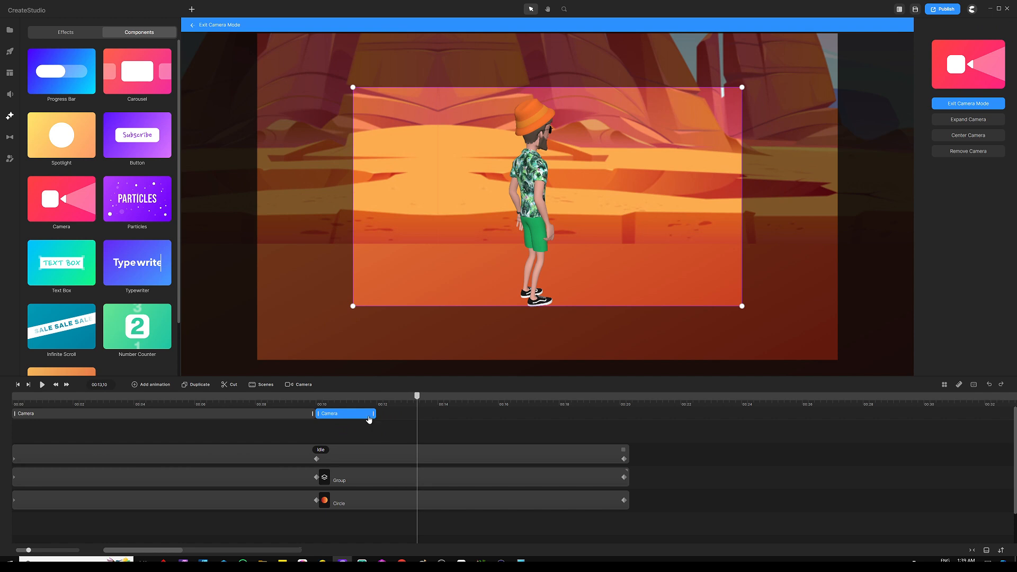
{"action": "left_click_drag", "start_coordinate": [373, 413], "coordinate": [621, 422]}
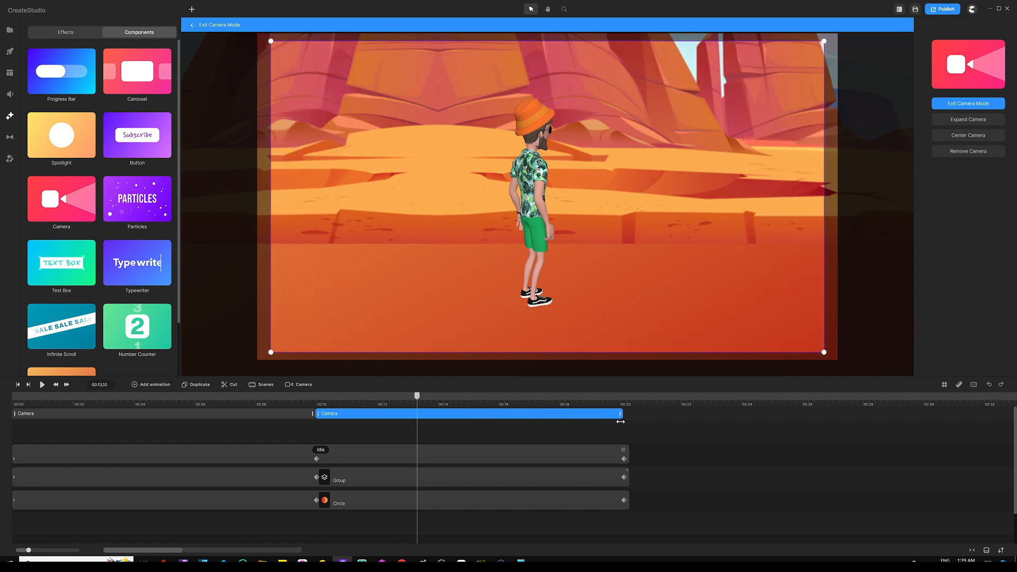
{"action": "left_click", "coordinate": [613, 429]}
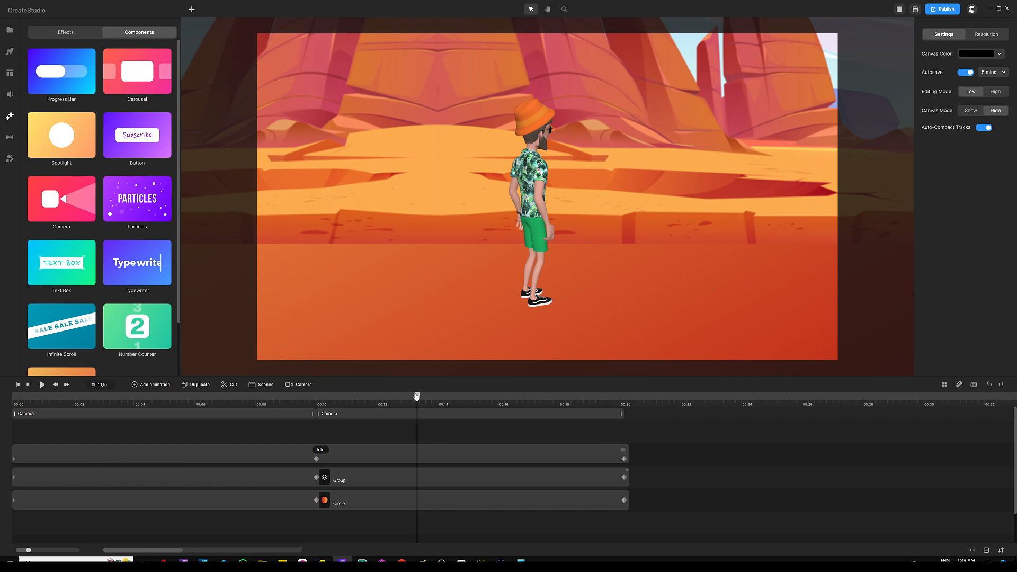
Play the whole scene from the beginning to check both camera animations.
{"action": "left_click_drag", "start_coordinate": [418, 397], "coordinate": [3, 394]}
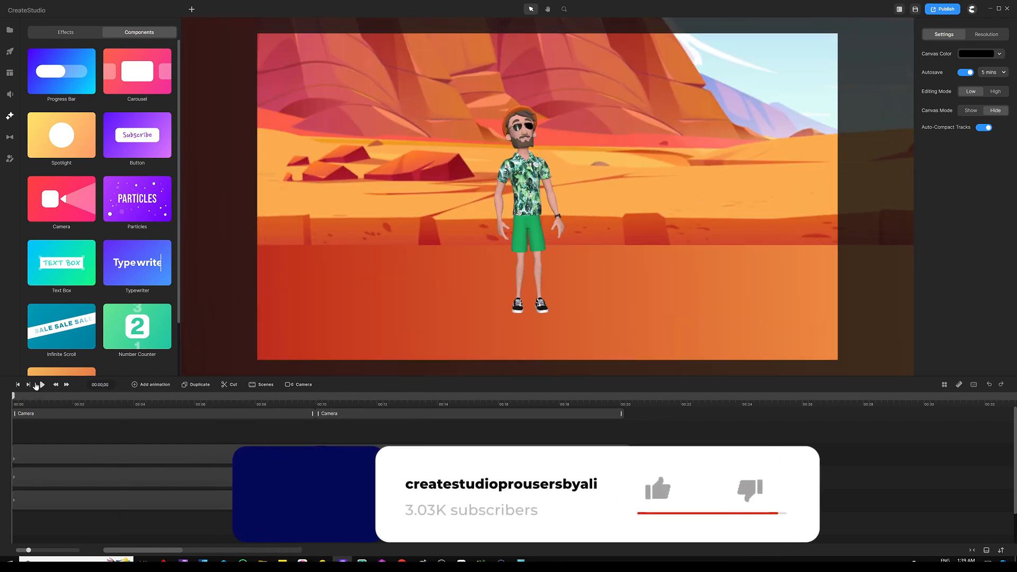
{"action": "left_click", "coordinate": [43, 385]}
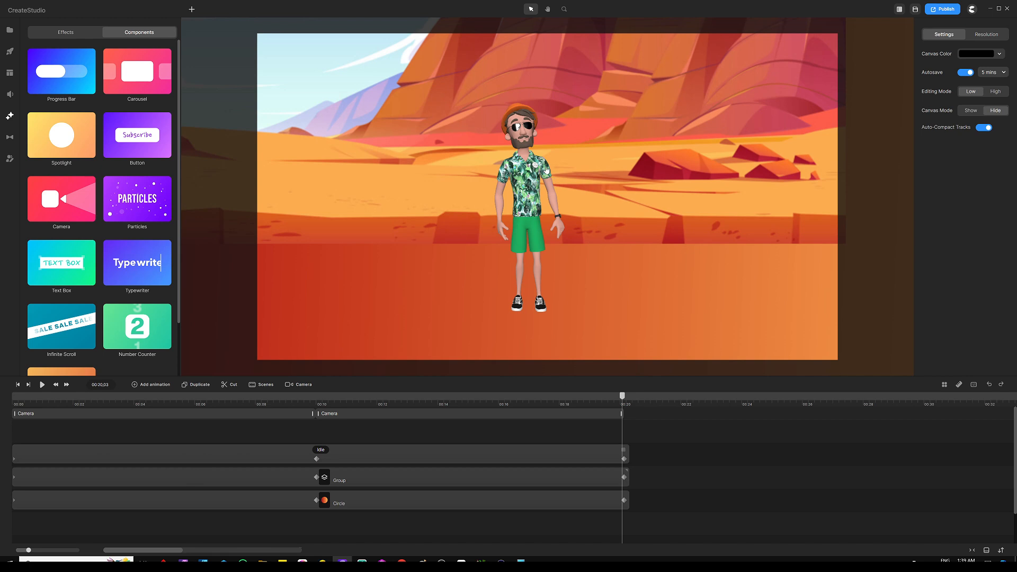
Combine the character, panorama group and circle tracks into a single group.
{"action": "left_click_drag", "start_coordinate": [522, 431], "coordinate": [454, 433]}
{"action": "left_click_drag", "start_coordinate": [454, 433], "coordinate": [242, 538]}
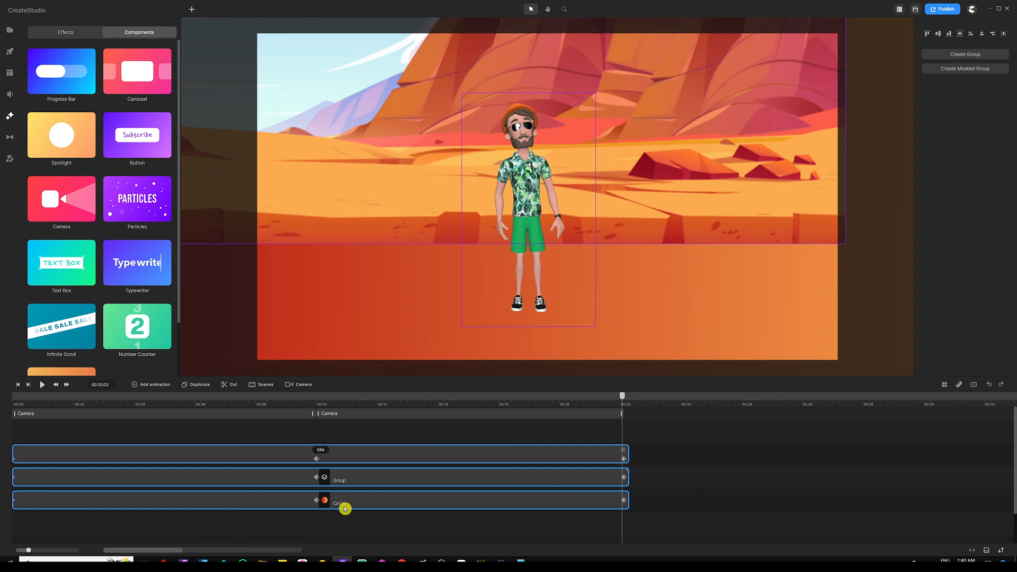
{"action": "key", "text": "ctrl+g"}
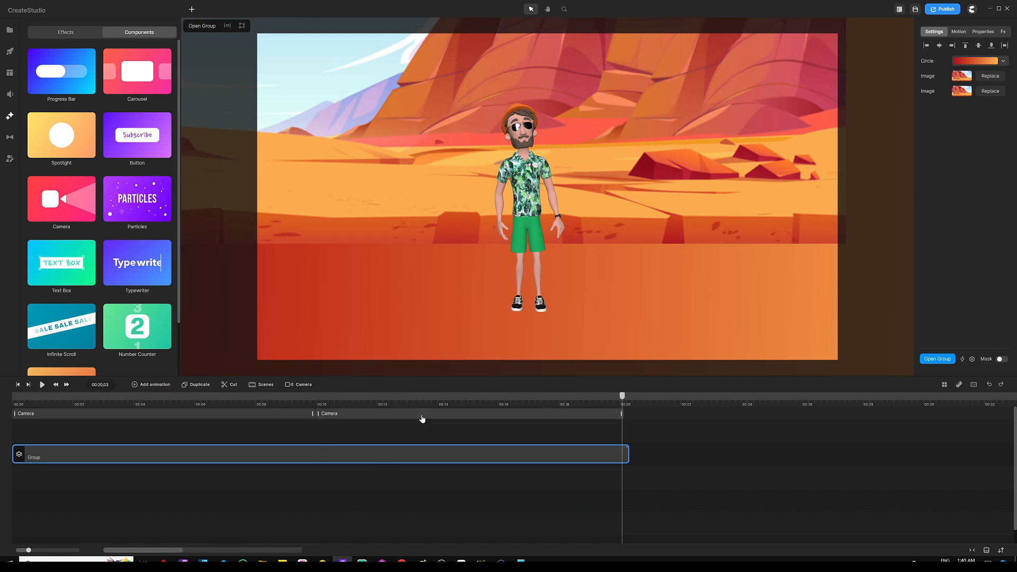
{"action": "left_click", "coordinate": [422, 432]}
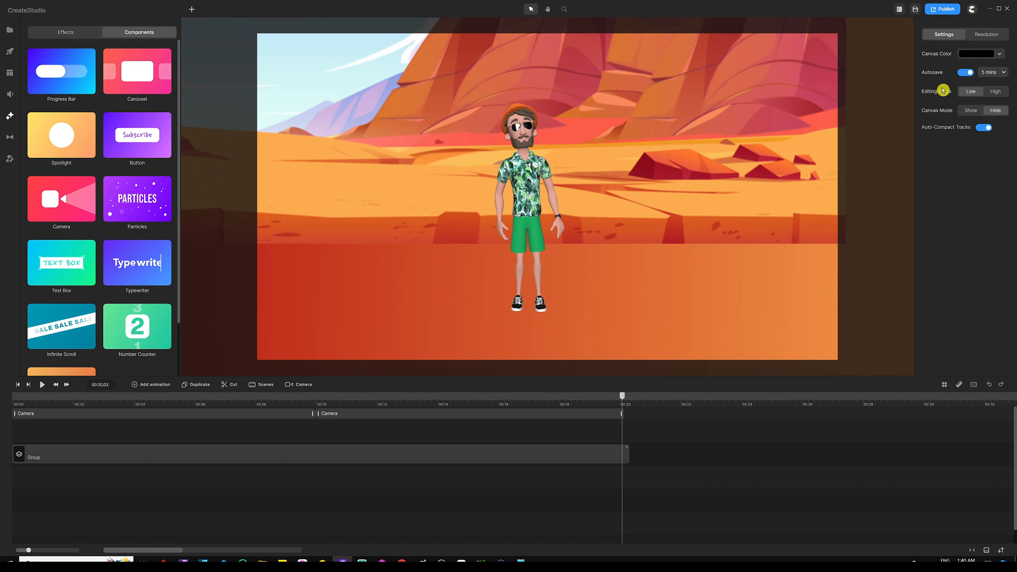
Change the project resolution to the Vertical format, 1080 by 1920.
{"action": "left_click", "coordinate": [983, 35]}
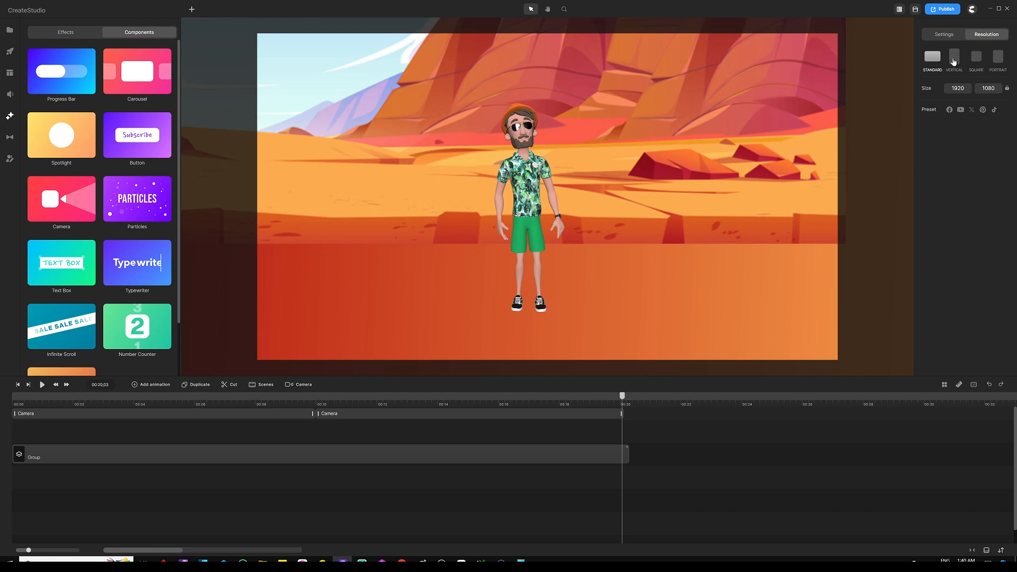
{"action": "left_click", "coordinate": [954, 57]}
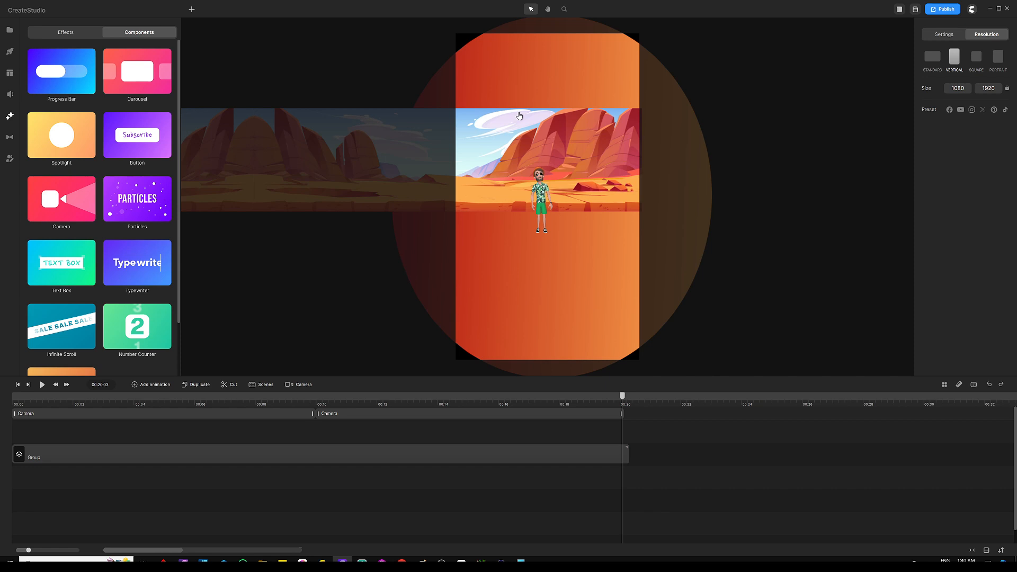
Enlarge the scene group at 17 seconds and reposition it so the character and desert fill the vertical canvas.
{"action": "scroll", "coordinate": [519, 116], "scroll_direction": "down", "scroll_amount": 3}
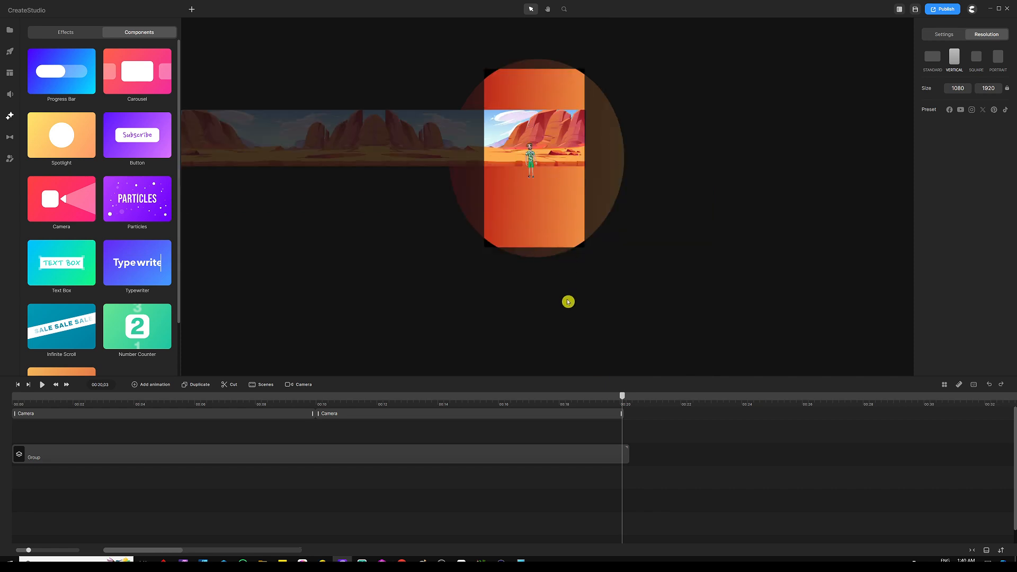
{"action": "left_click_drag", "start_coordinate": [622, 397], "coordinate": [530, 409]}
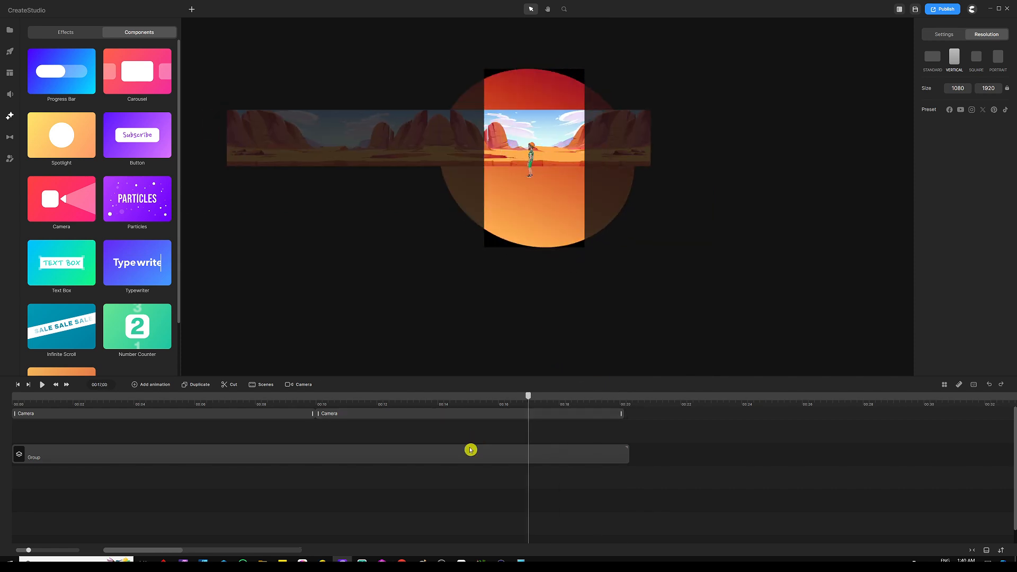
{"action": "left_click", "coordinate": [494, 463]}
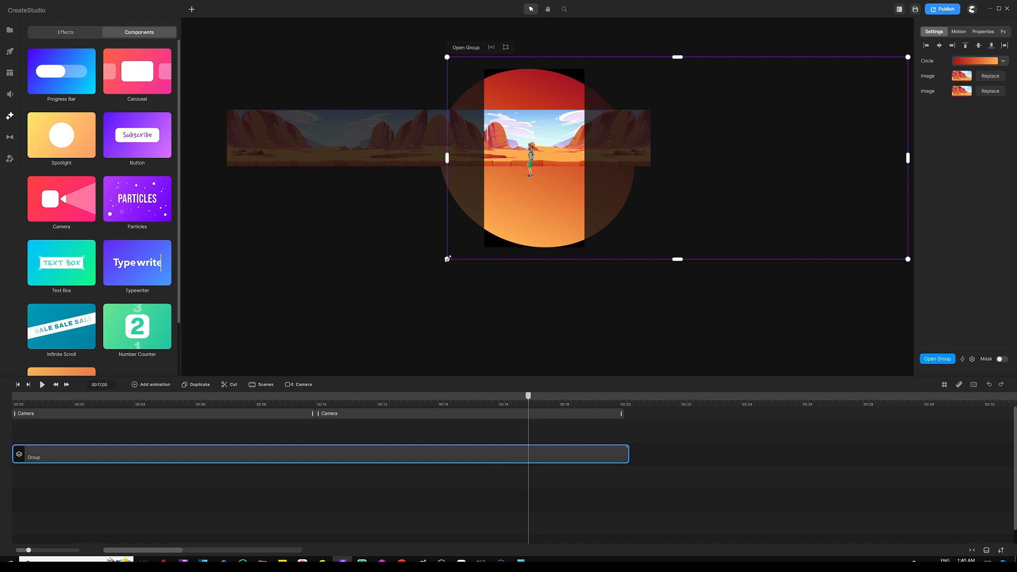
{"action": "left_click_drag", "start_coordinate": [447, 258], "coordinate": [231, 352]}
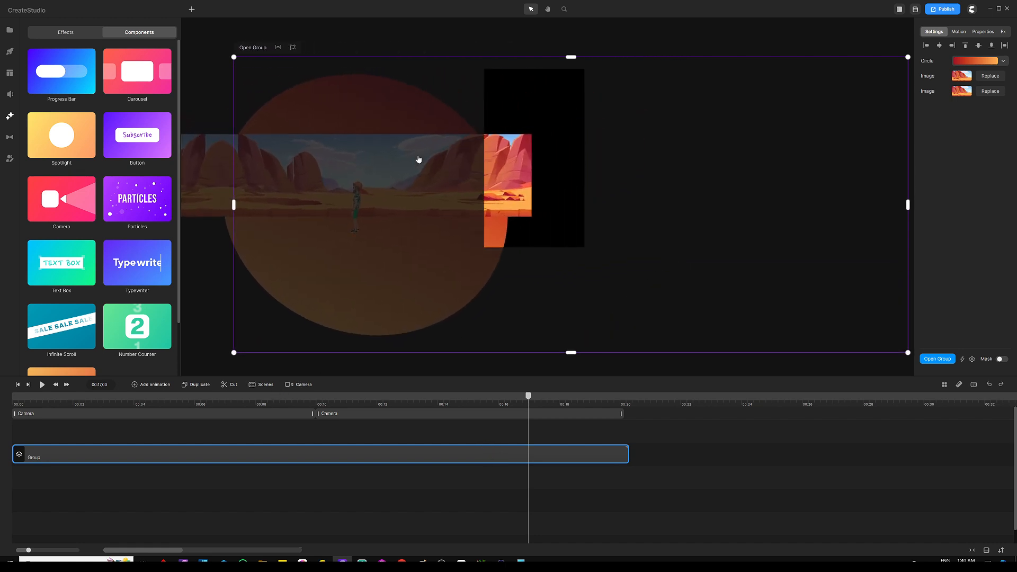
{"action": "left_click_drag", "start_coordinate": [418, 159], "coordinate": [615, 148]}
{"action": "left_click_drag", "start_coordinate": [523, 160], "coordinate": [507, 139]}
{"action": "left_click_drag", "start_coordinate": [413, 326], "coordinate": [230, 478]}
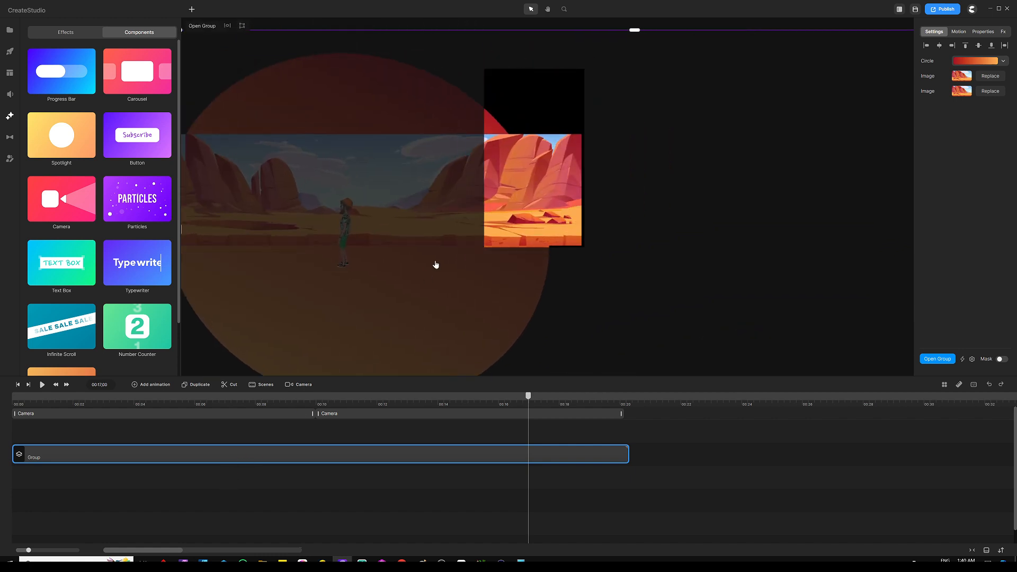
{"action": "left_click_drag", "start_coordinate": [428, 261], "coordinate": [608, 173]}
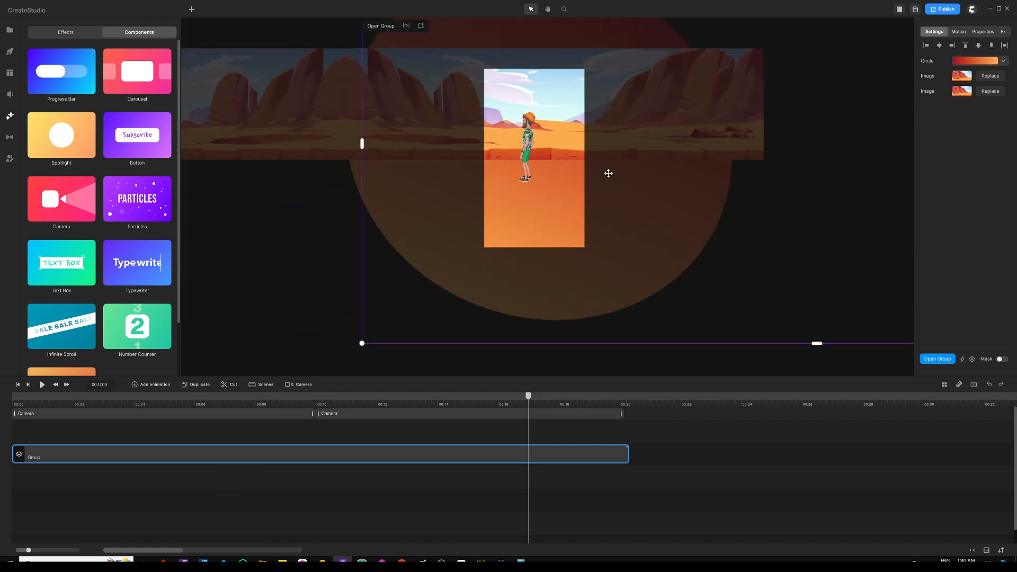
Set the group's scale to 258% and its position to about X 7227, Y -79, framing the full-length character.
{"action": "left_click", "coordinate": [983, 32]}
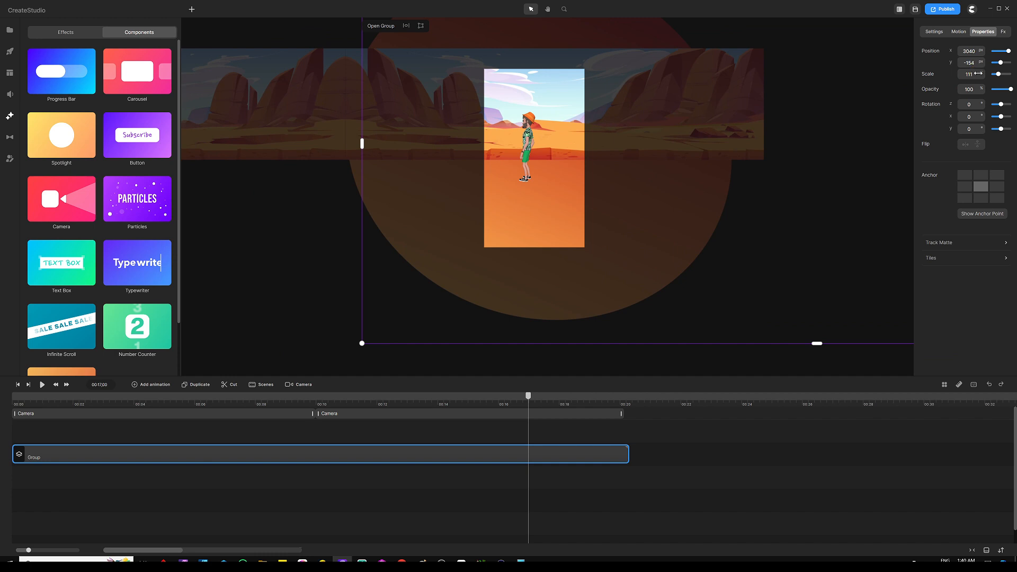
{"action": "left_click_drag", "start_coordinate": [998, 73], "coordinate": [1008, 73]}
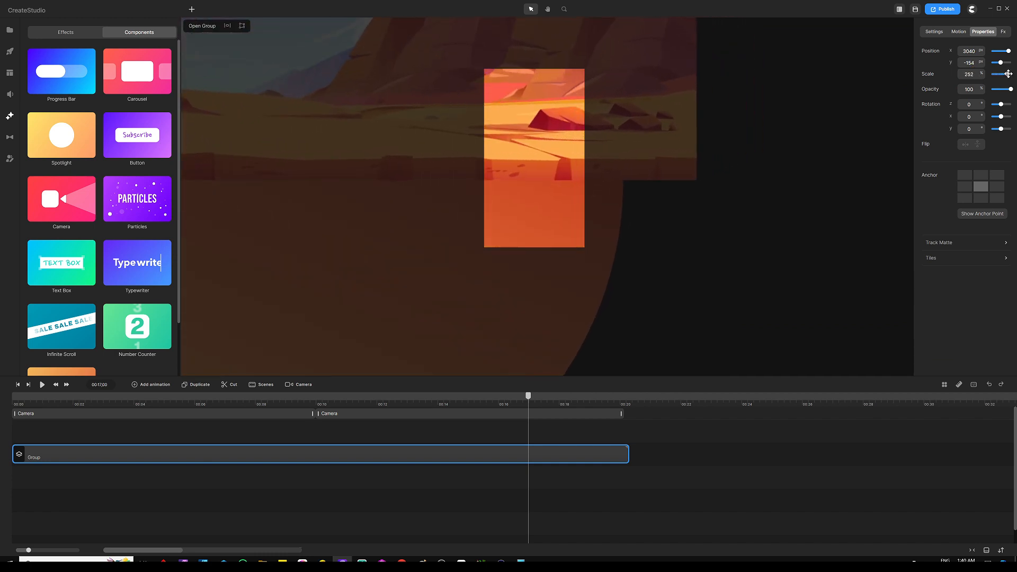
{"action": "left_click_drag", "start_coordinate": [602, 128], "coordinate": [587, 131]}
{"action": "mouse_move", "coordinate": [377, 131]}
{"action": "left_mouse_down"}
{"action": "mouse_move", "coordinate": [716, 129]}
{"action": "mouse_move", "coordinate": [348, 129]}
{"action": "mouse_move", "coordinate": [359, 129]}
{"action": "left_mouse_up"}
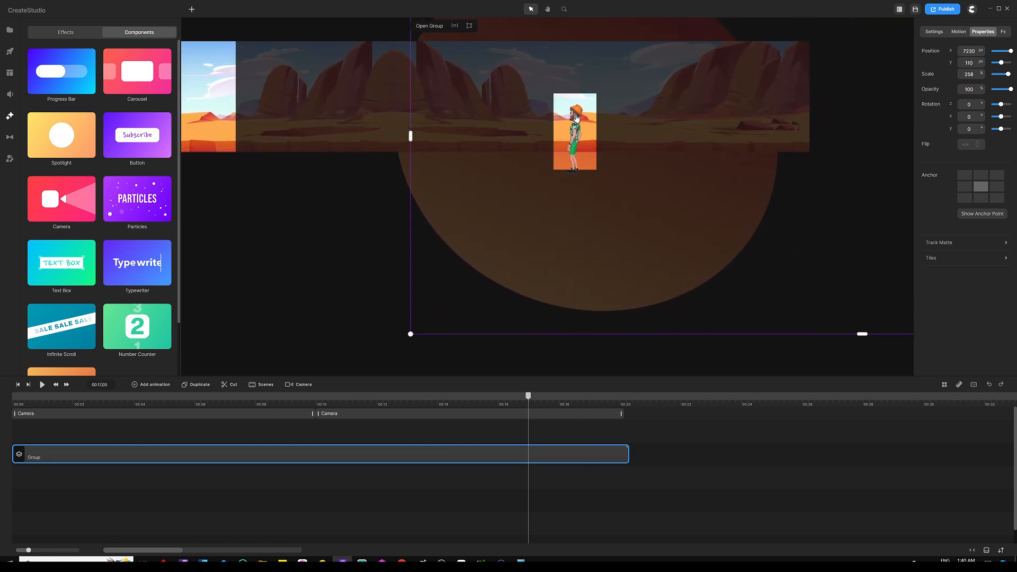
{"action": "mouse_move", "coordinate": [577, 114]}
{"action": "left_mouse_down"}
{"action": "mouse_move", "coordinate": [576, 98]}
{"action": "mouse_move", "coordinate": [576, 110]}
{"action": "left_mouse_up"}
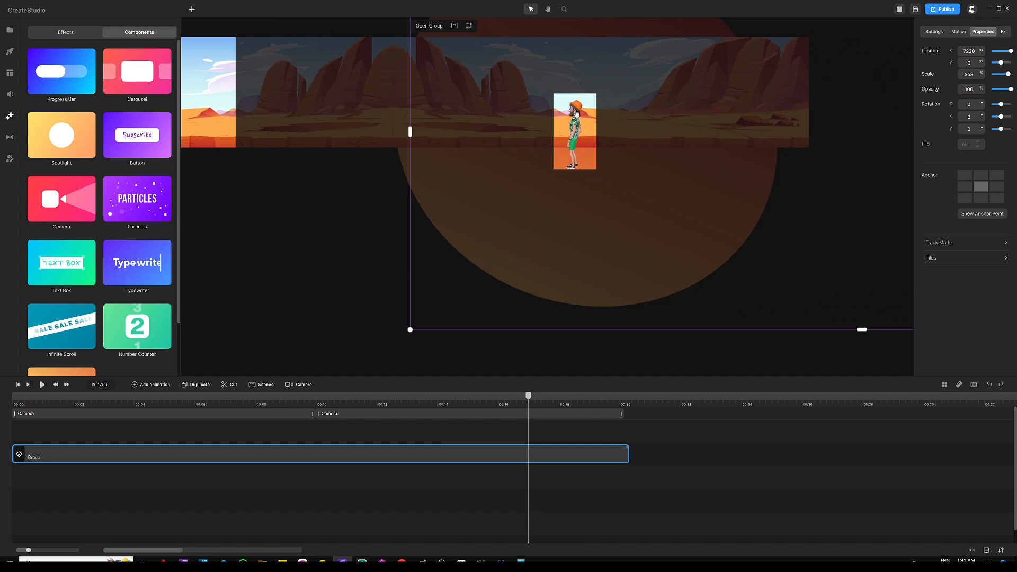
{"action": "key", "text": "ctrl+0"}
{"action": "left_click_drag", "start_coordinate": [571, 161], "coordinate": [568, 143]}
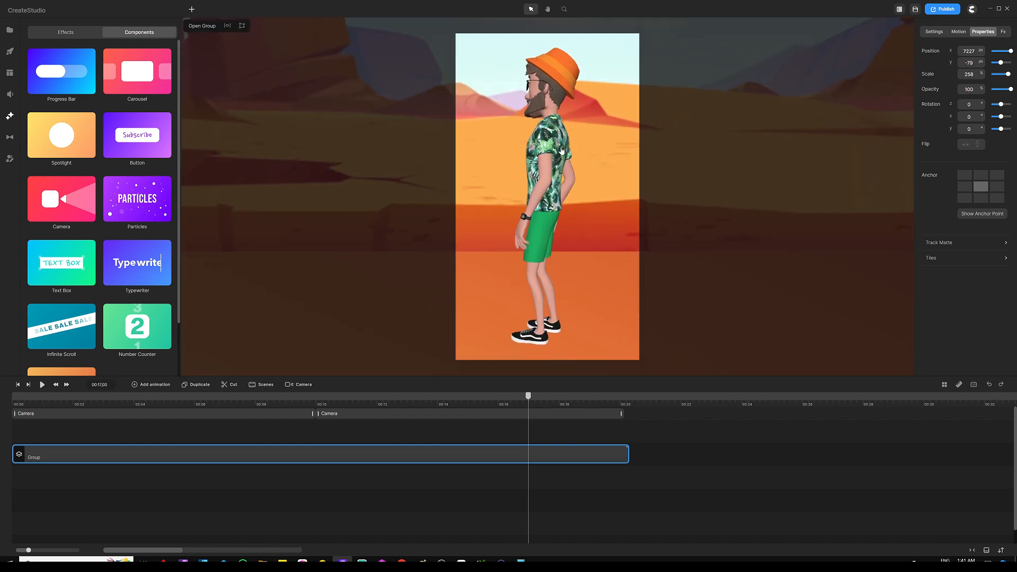
Play the vertical scene from the beginning to check how the first camera animation frames the character.
{"action": "double_click", "coordinate": [527, 418]}
{"action": "left_click", "coordinate": [553, 445]}
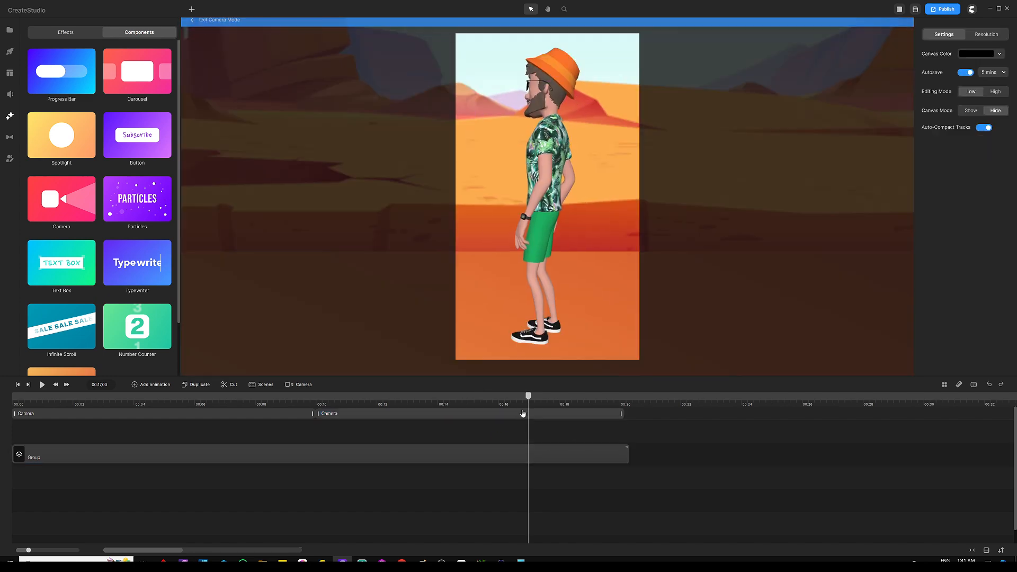
{"action": "left_click_drag", "start_coordinate": [526, 396], "coordinate": [4, 368]}
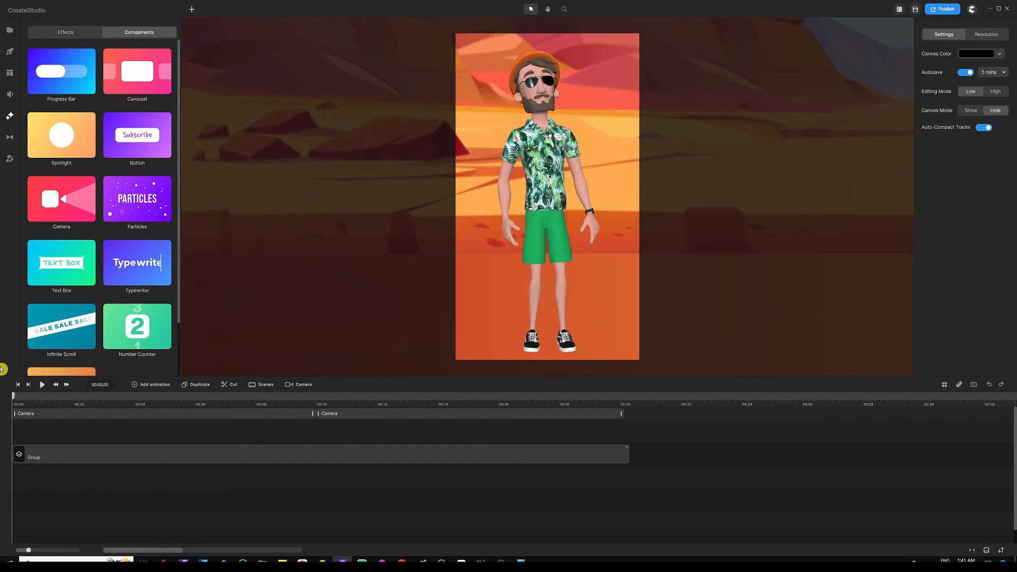
{"action": "left_click", "coordinate": [42, 384]}
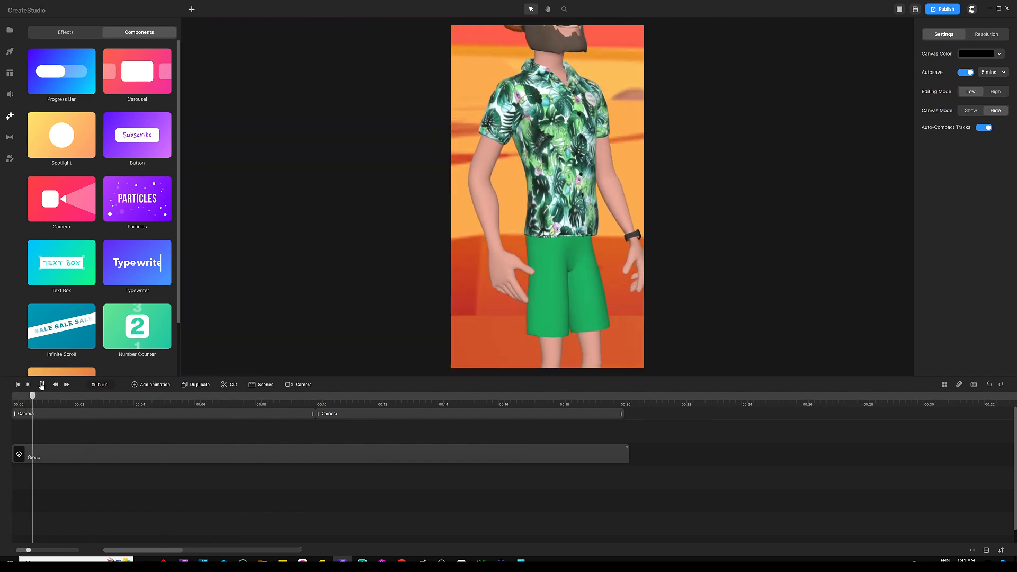
{"action": "left_click", "coordinate": [51, 411]}
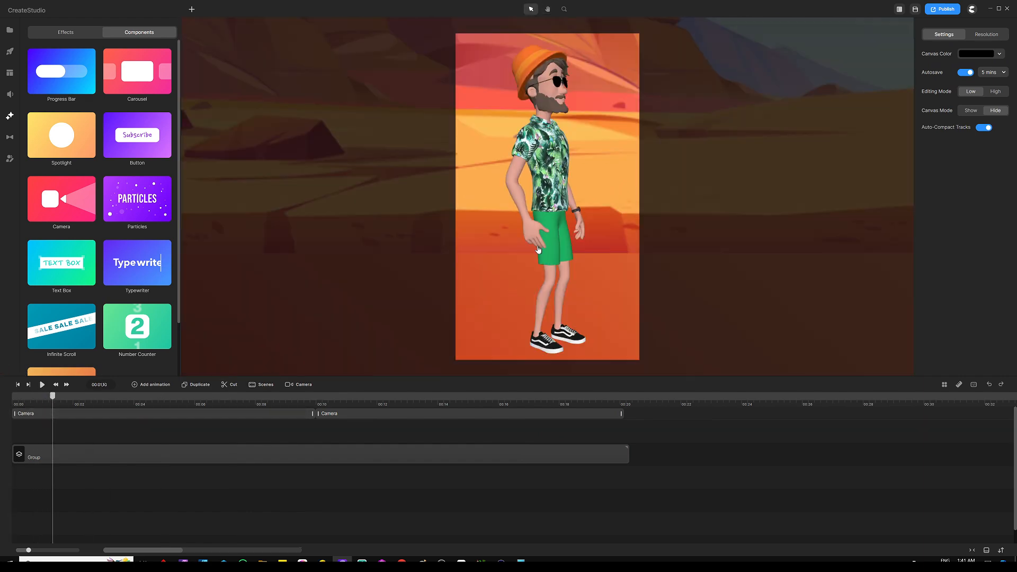
Shift both camera animations almost one second later on the timeline, leaving a gap before the first one.
{"action": "left_click", "coordinate": [58, 419]}
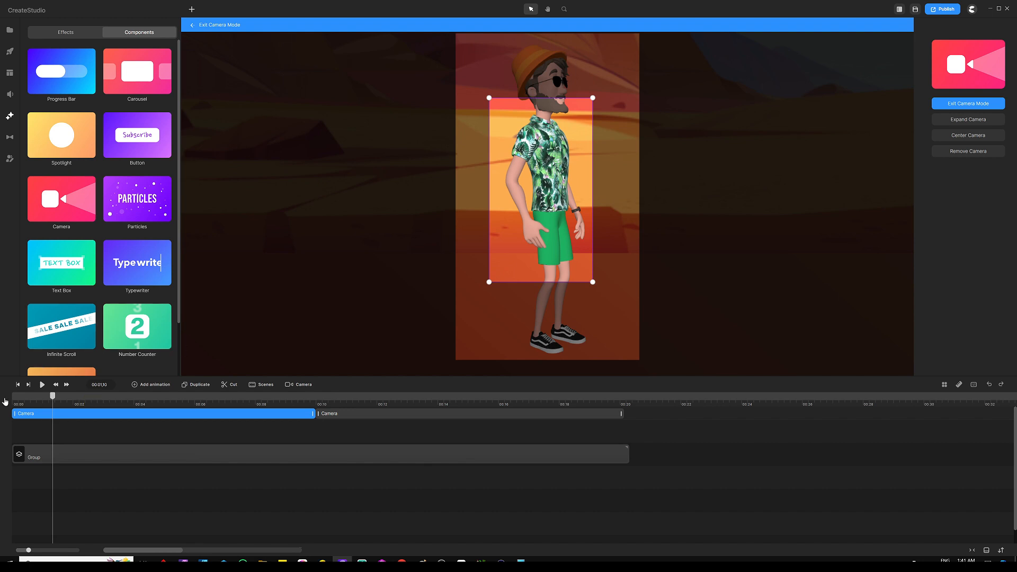
{"action": "left_click_drag", "start_coordinate": [360, 417], "coordinate": [381, 418]}
{"action": "left_click", "coordinate": [240, 412]}
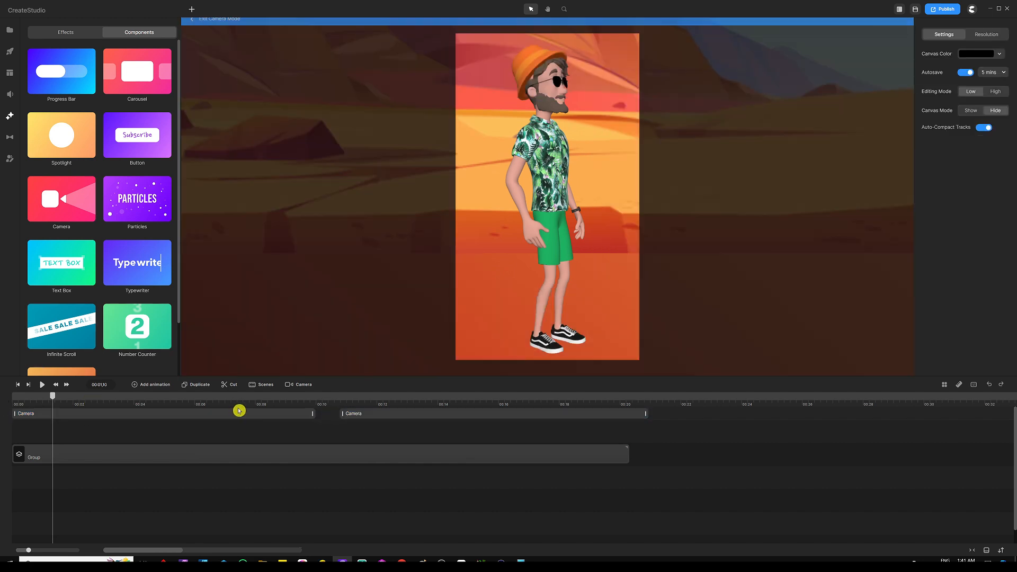
{"action": "left_click_drag", "start_coordinate": [191, 413], "coordinate": [214, 414]}
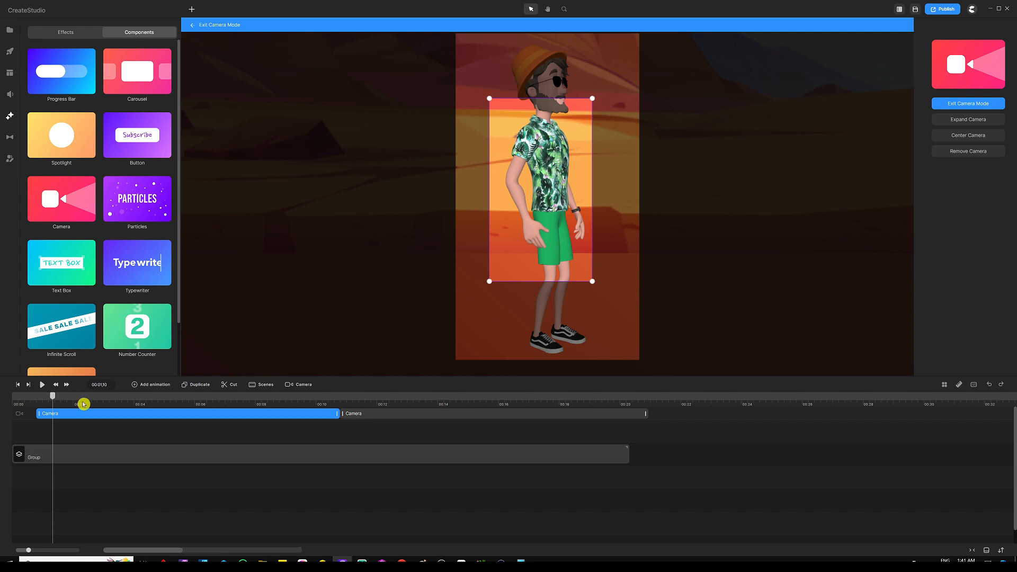
At 0 seconds, raise and enlarge the first camera's frame to cover the character from the hat to the knees.
{"action": "left_click_drag", "start_coordinate": [51, 397], "coordinate": [13, 399]}
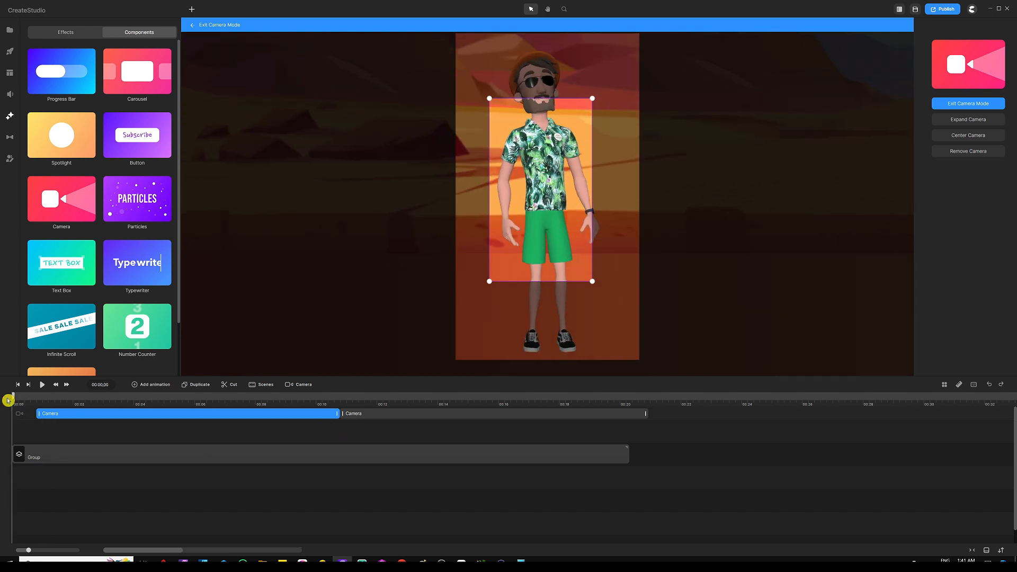
{"action": "left_click_drag", "start_coordinate": [537, 174], "coordinate": [540, 125]}
{"action": "left_click_drag", "start_coordinate": [493, 233], "coordinate": [467, 277]}
{"action": "left_click_drag", "start_coordinate": [596, 277], "coordinate": [607, 298]}
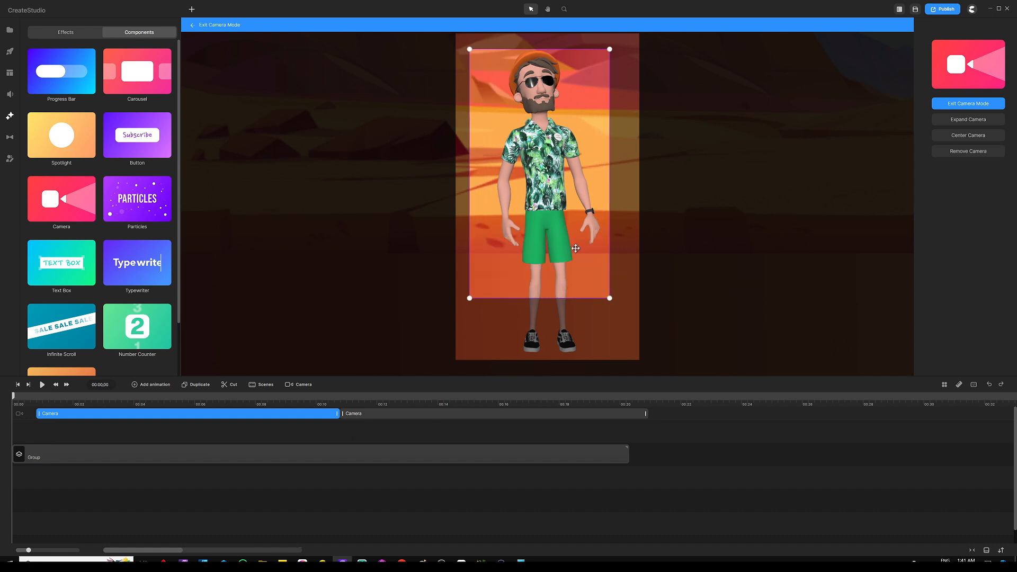
{"action": "left_click_drag", "start_coordinate": [570, 248], "coordinate": [577, 245]}
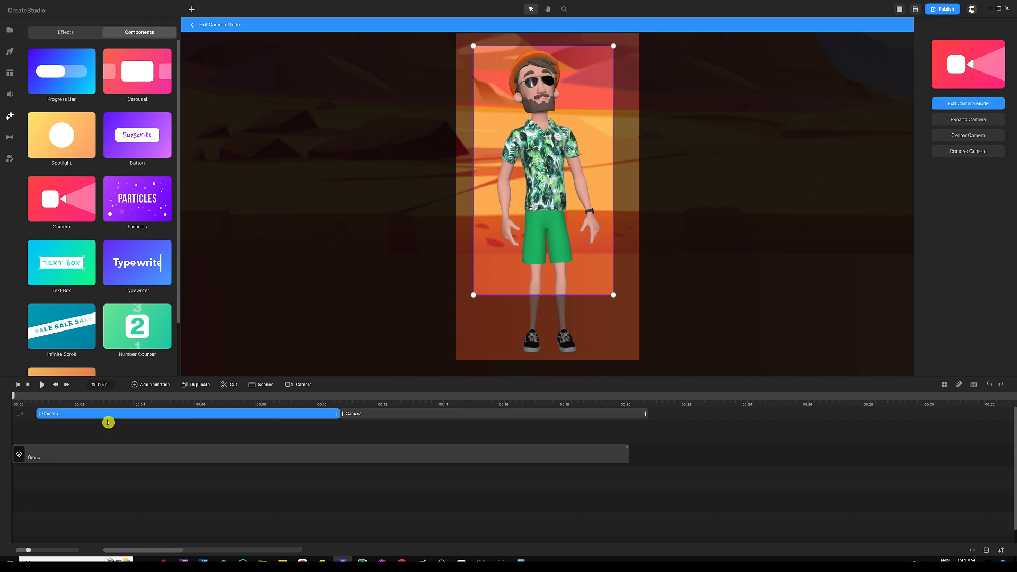
Move the two camera animations back to start at 0 and 10 seconds, and play the scene from the beginning.
{"action": "left_click_drag", "start_coordinate": [125, 414], "coordinate": [57, 417]}
{"action": "left_click_drag", "start_coordinate": [363, 419], "coordinate": [325, 422]}
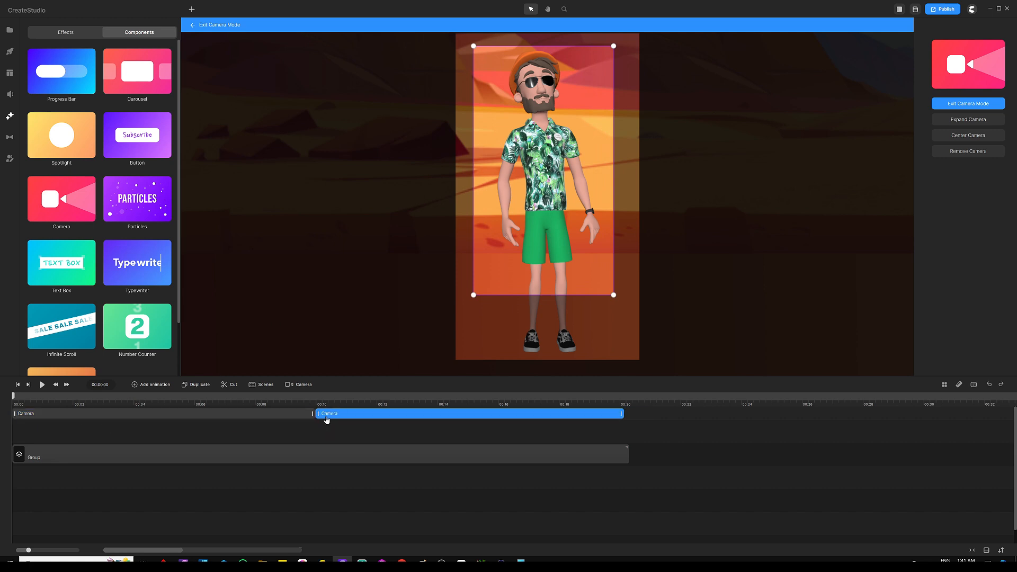
{"action": "left_click", "coordinate": [80, 421]}
{"action": "left_click", "coordinate": [43, 385]}
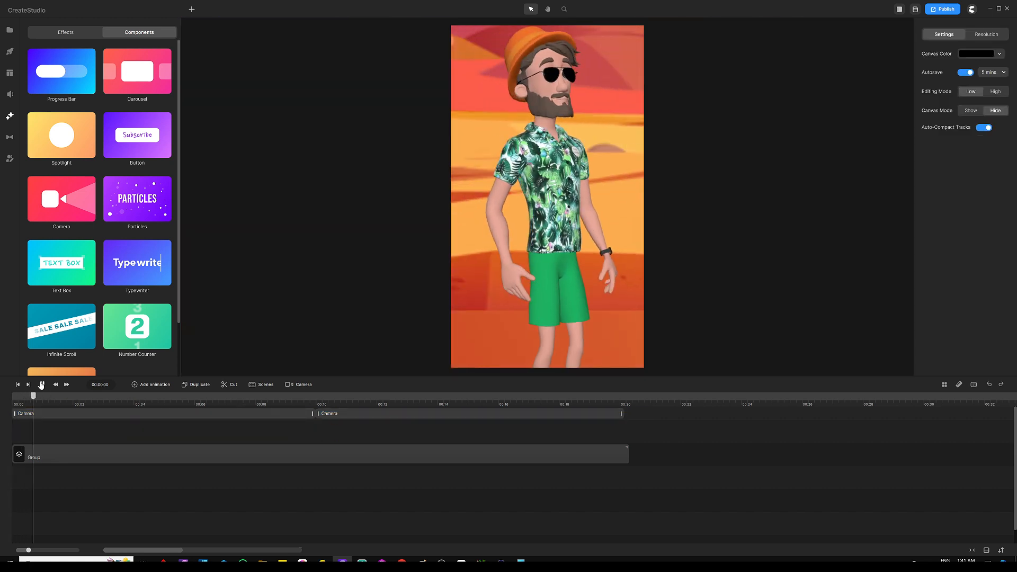